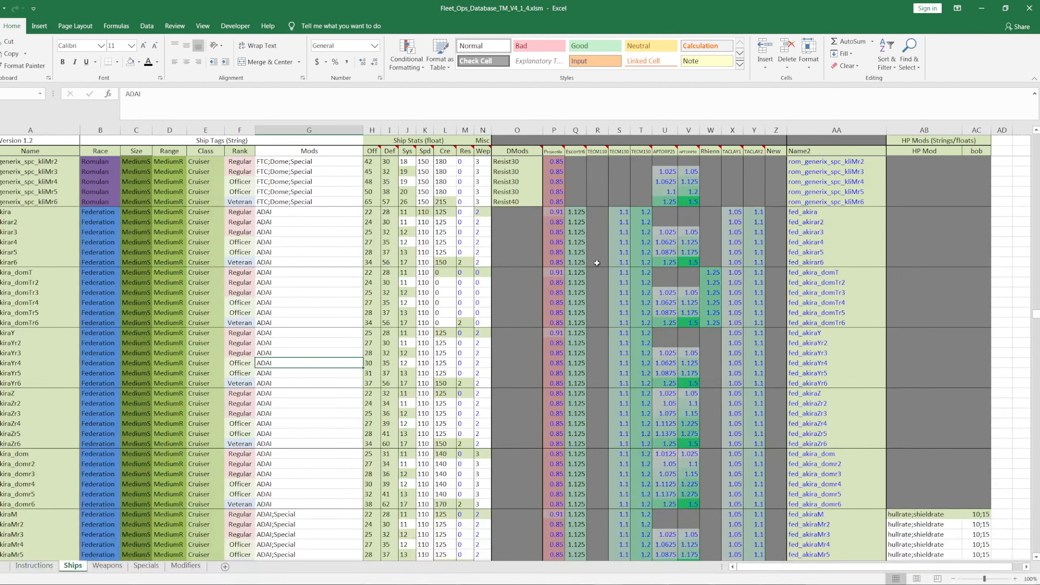
Step: Search the Ships sheet for the Federation Intrepid entries, stopping at the fed_intrepid row
scroll(463, 308, "up", 10)
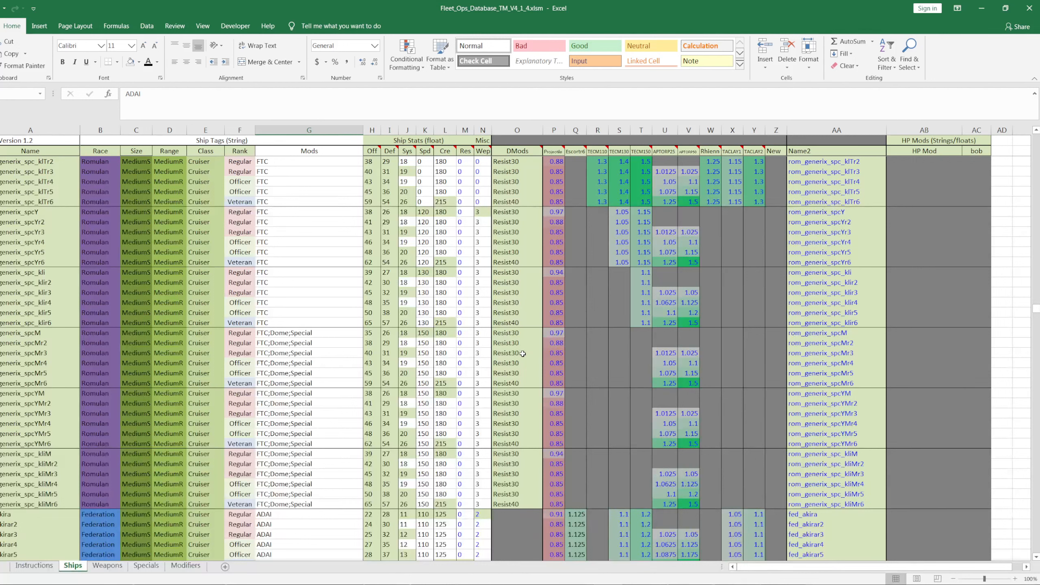
left_click(293, 304)
key("ctrl+f")
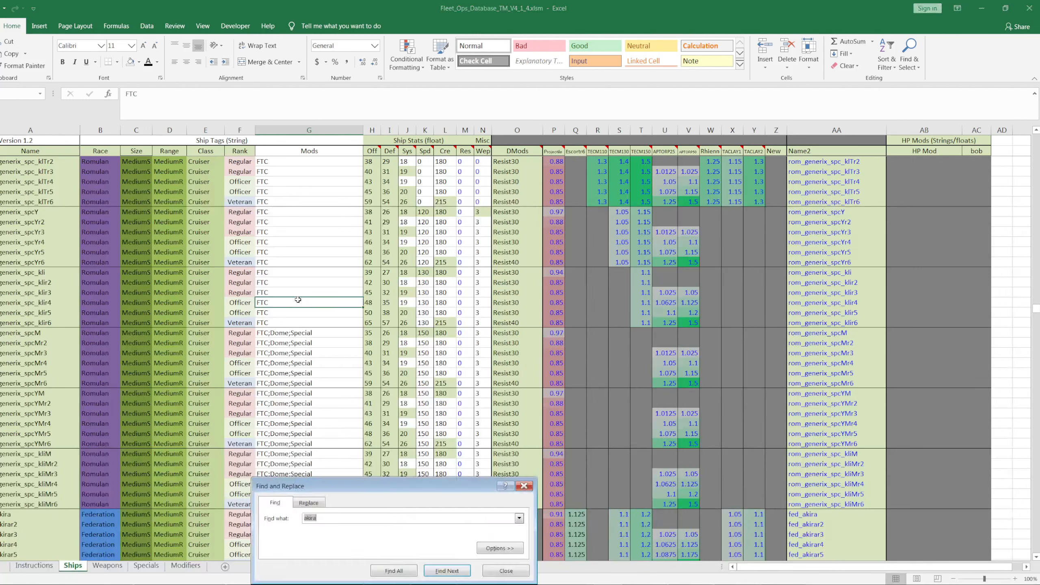
type("int")
key("Return")
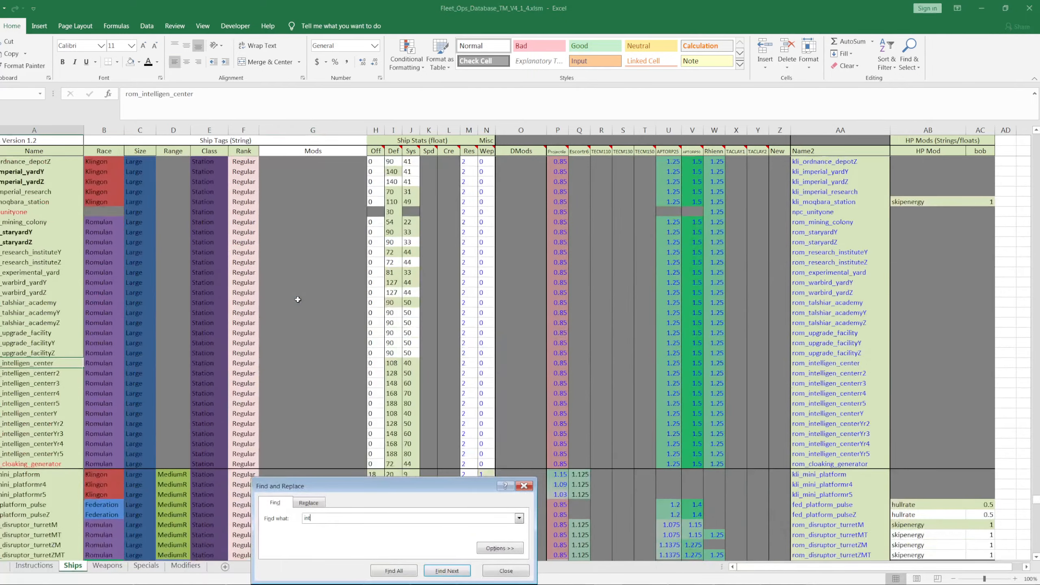
left_click(447, 571)
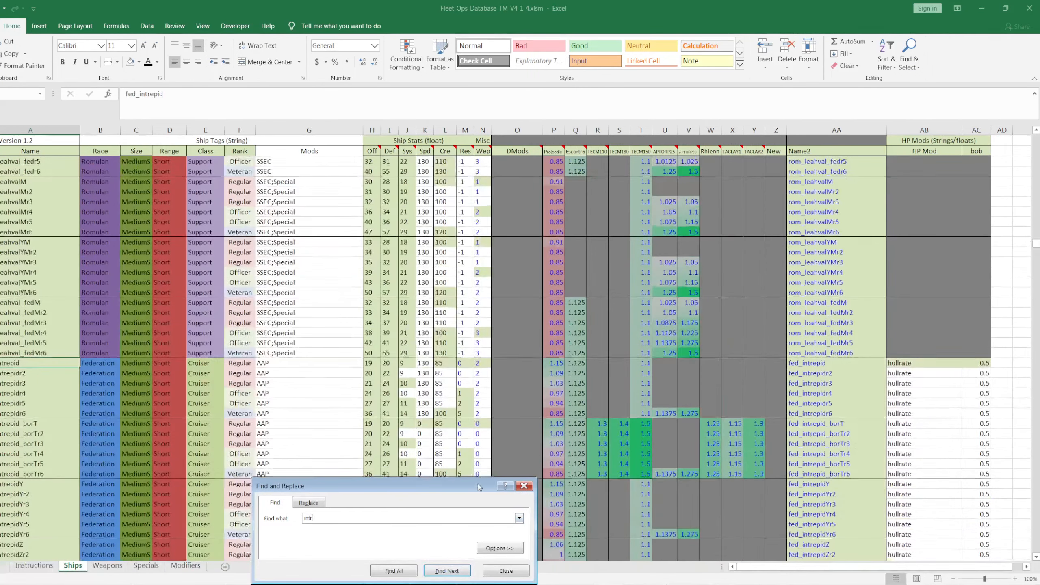
left_click(491, 577)
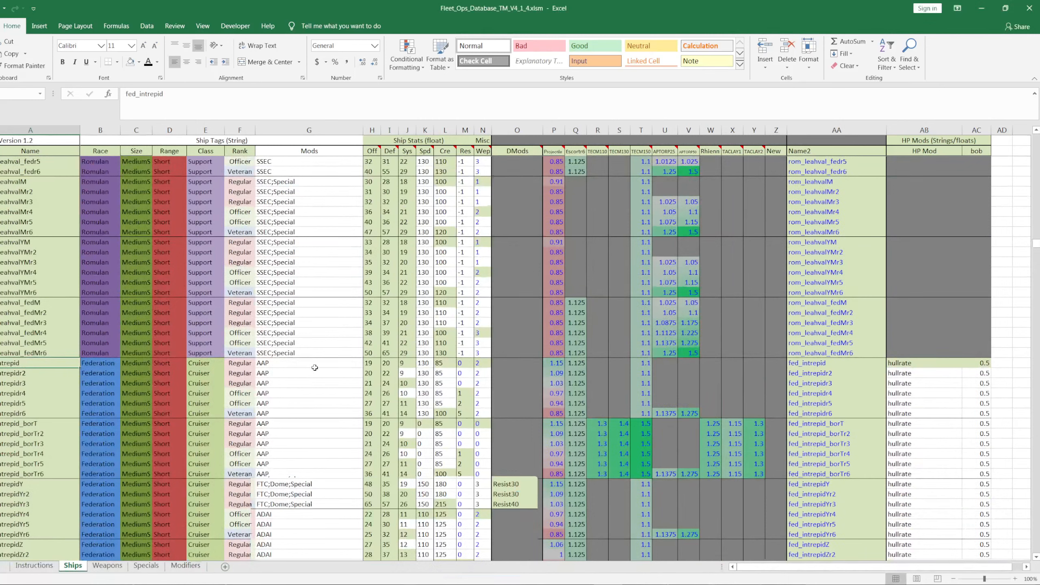
Step: Replace AAP with ADAI in the Mods cells of all Intrepid variants, from fed_intrepid through fed_intrepidZr6
scroll(316, 367, "down", 2)
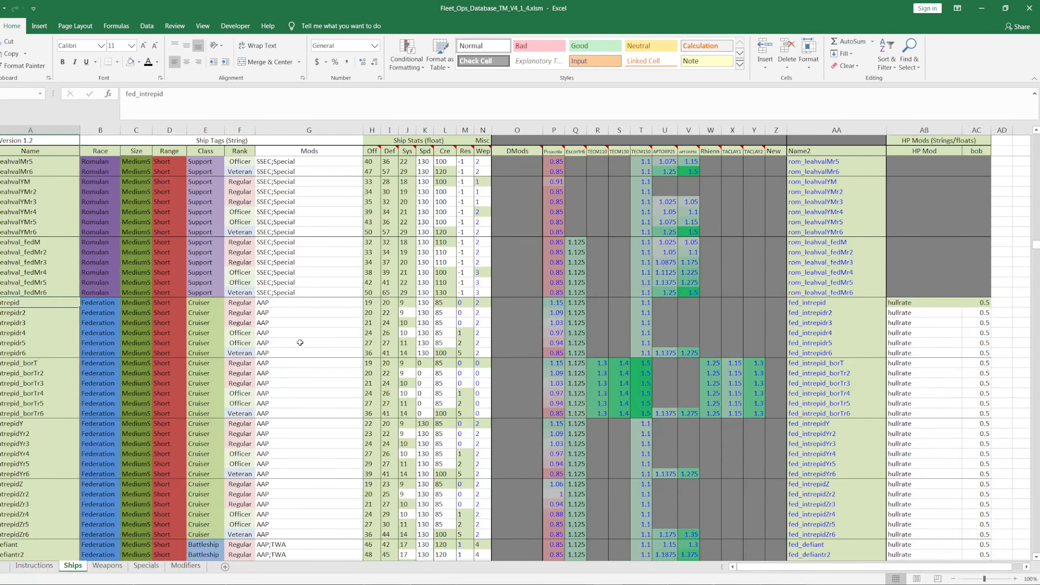
scroll(299, 339, "down", 3)
scroll(297, 330, "up", 2)
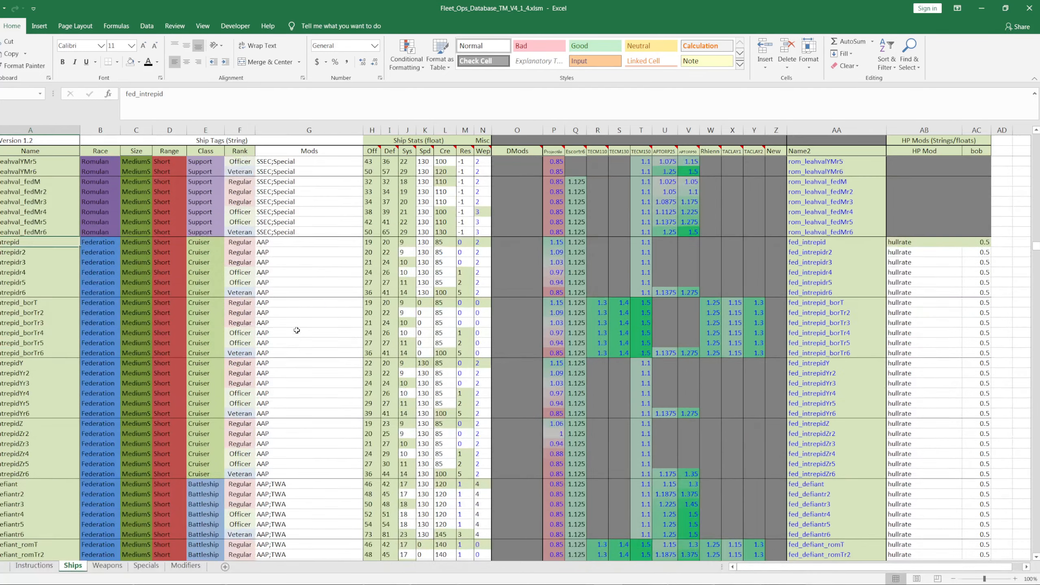
left_click(287, 273)
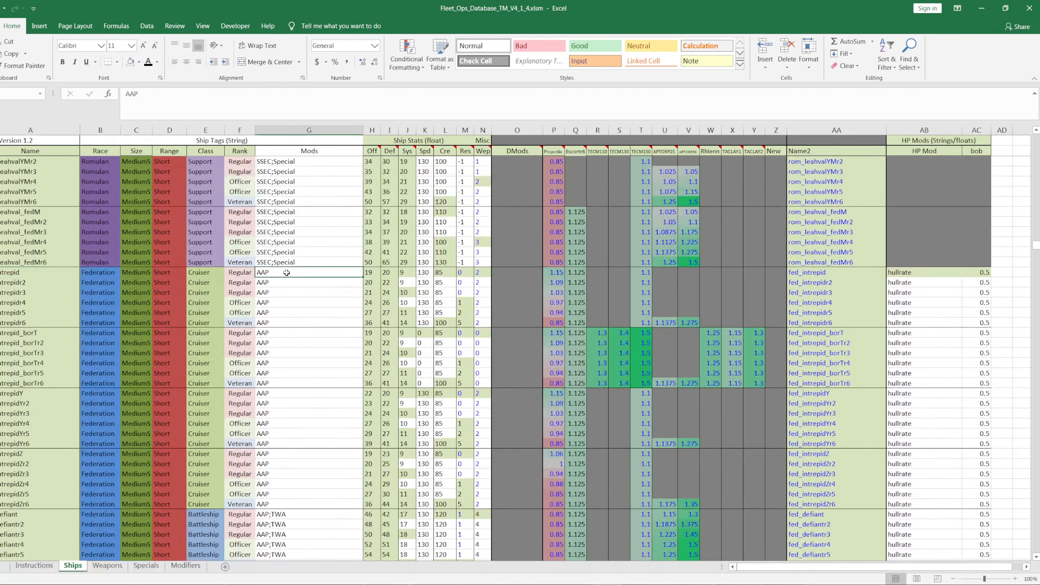
left_click_drag(289, 514, 289, 504)
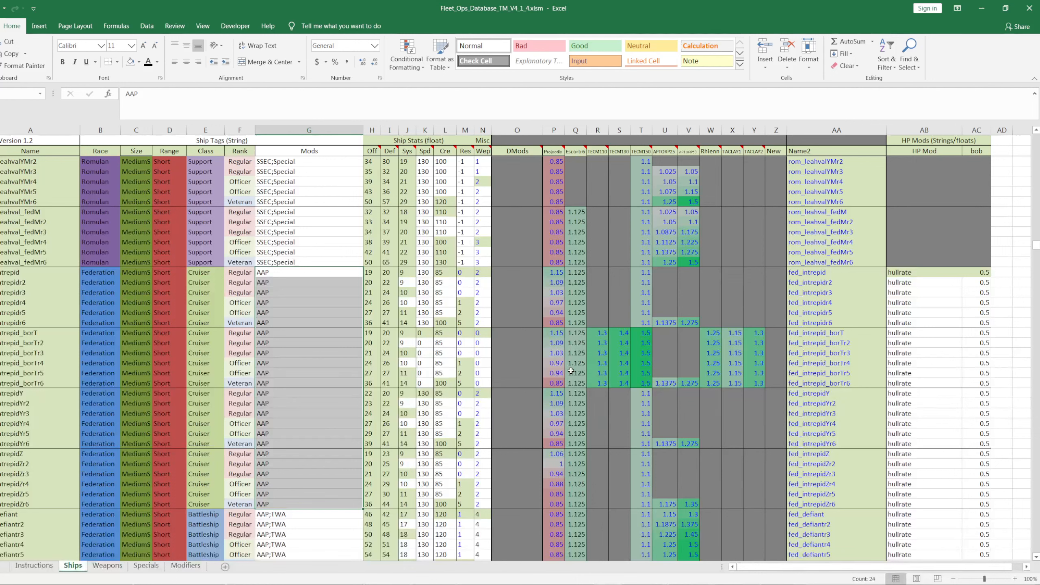
key("ctrl+h")
left_click_drag(328, 520, 262, 507)
type("AAP")
key("Tab")
type("A")
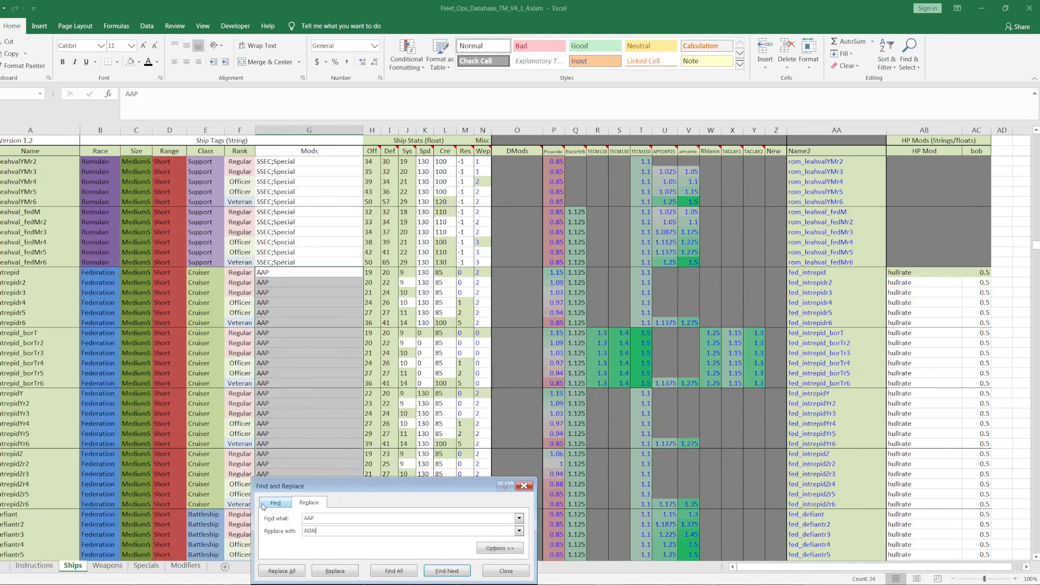
left_click(270, 573)
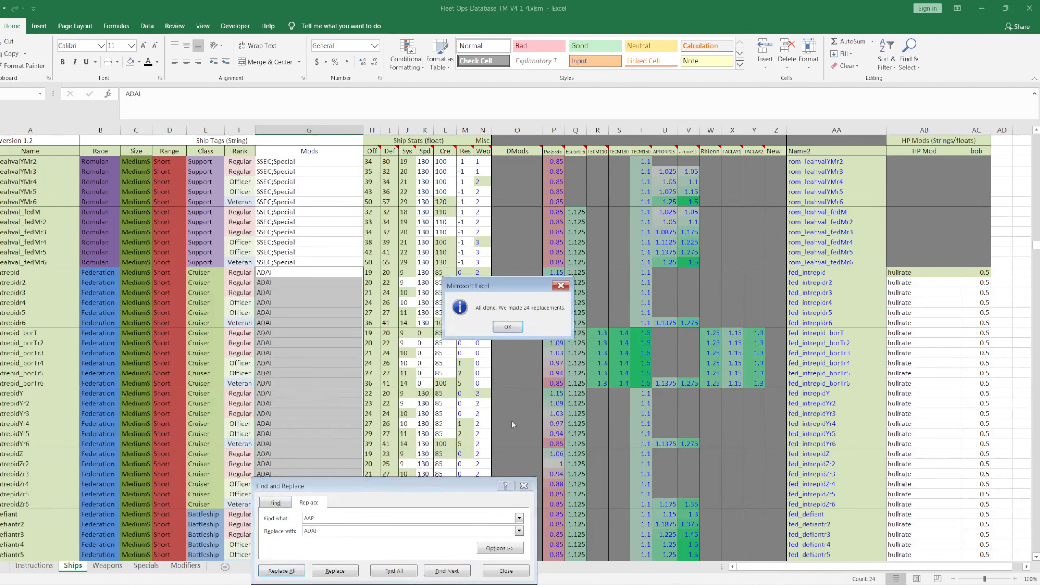
left_click(508, 326)
left_click(506, 571)
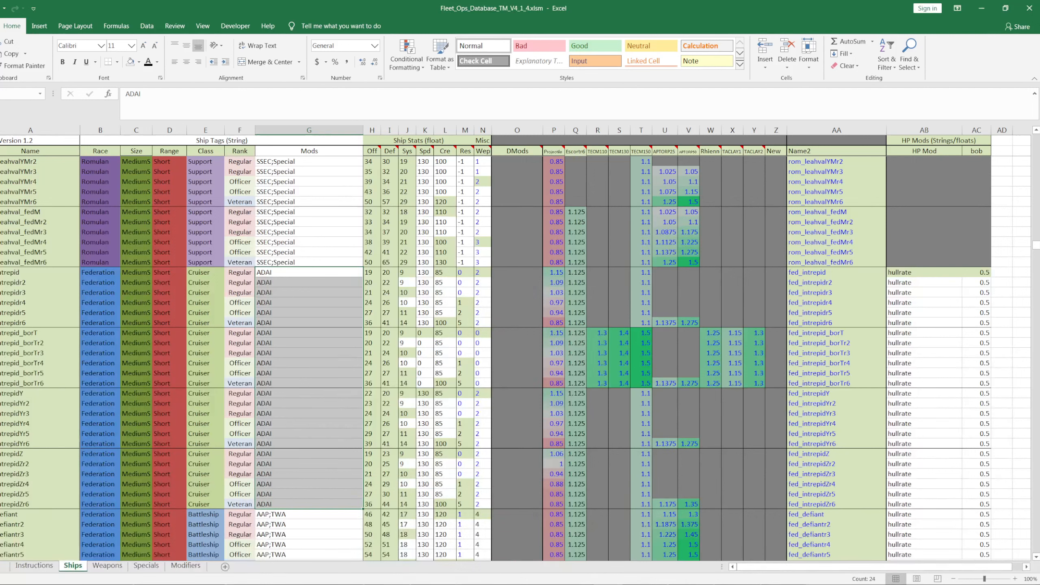
Step: Search the Ships sheet for akira to reach the fed_akira row
left_click(278, 360)
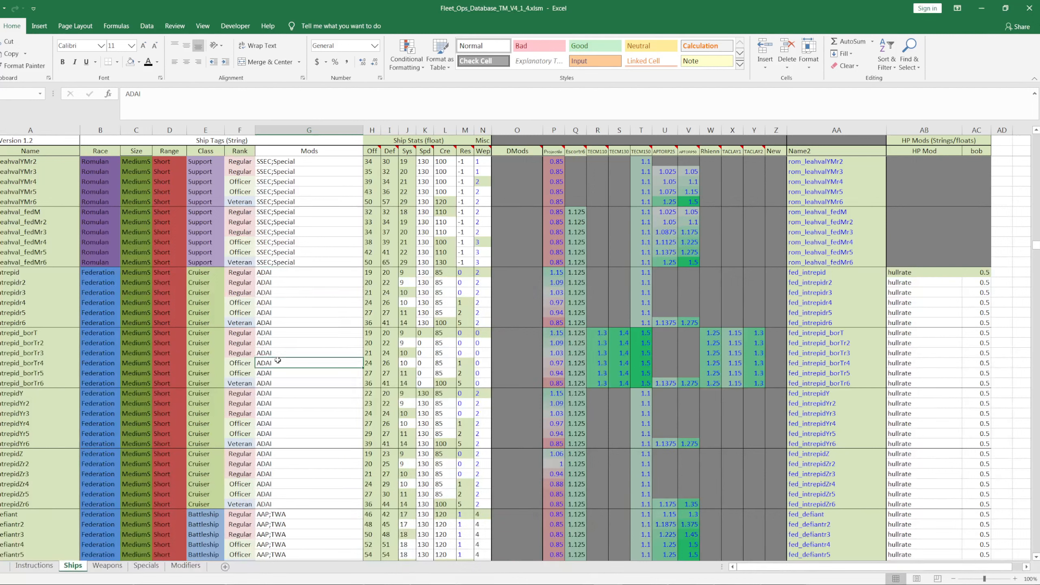
key("ctrl+f")
type("akira")
key("Return")
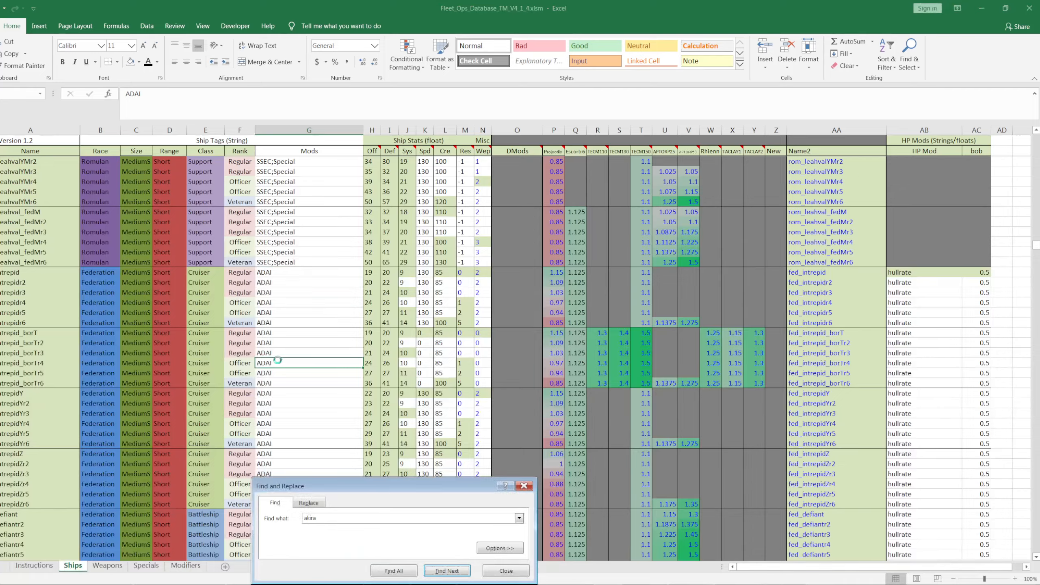
left_click(506, 574)
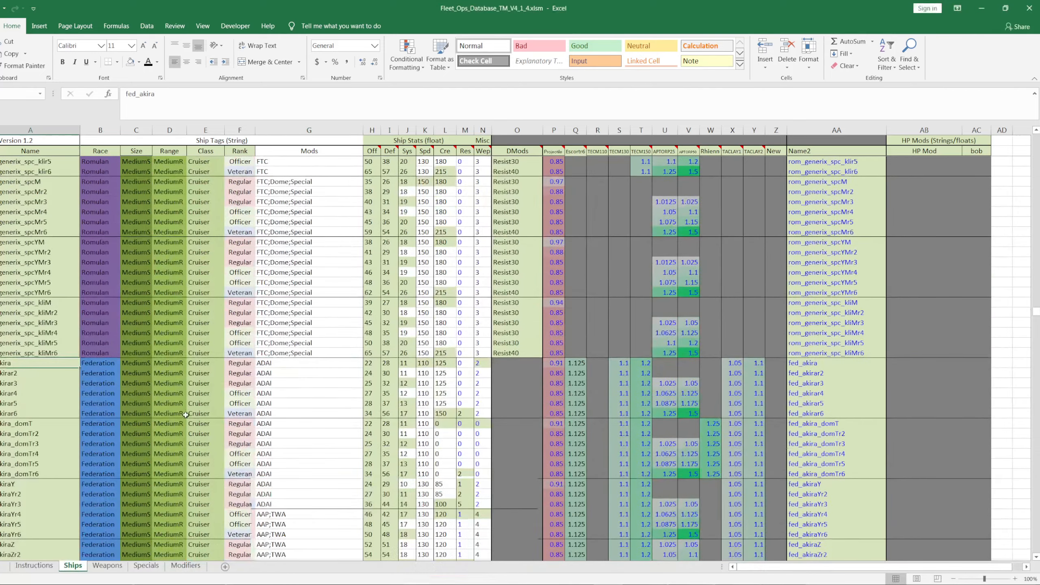
Step: Clear the Mods cells holding only ADAI for the Akira variants, from fed_akira through fed_akira_domr6
scroll(205, 416, "down", 4)
left_click(285, 242)
scroll(287, 365, "down", 1)
scroll(288, 369, "down", 4)
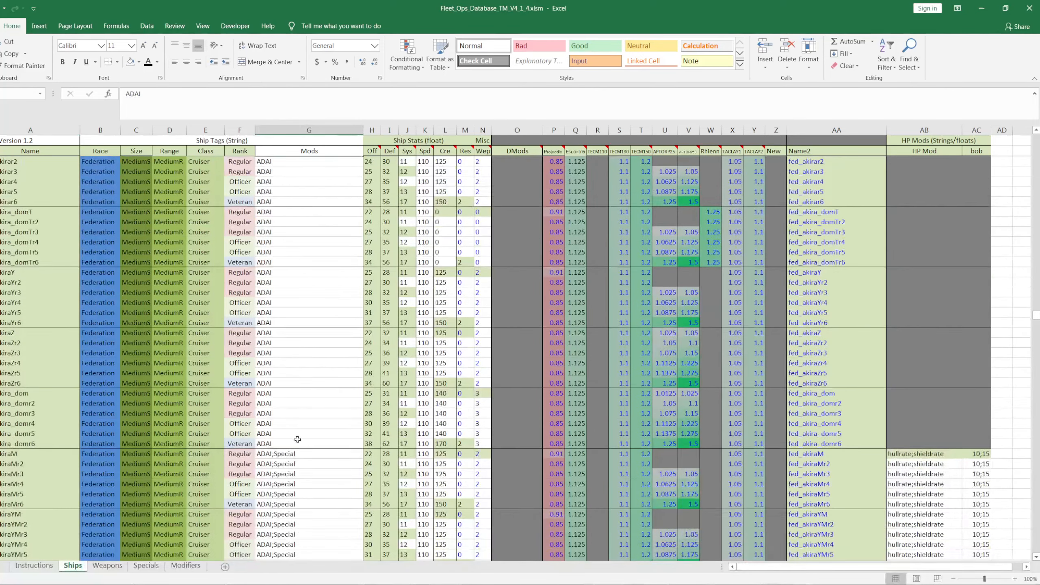
scroll(273, 361, "up", 4)
left_click(291, 503, "shift")
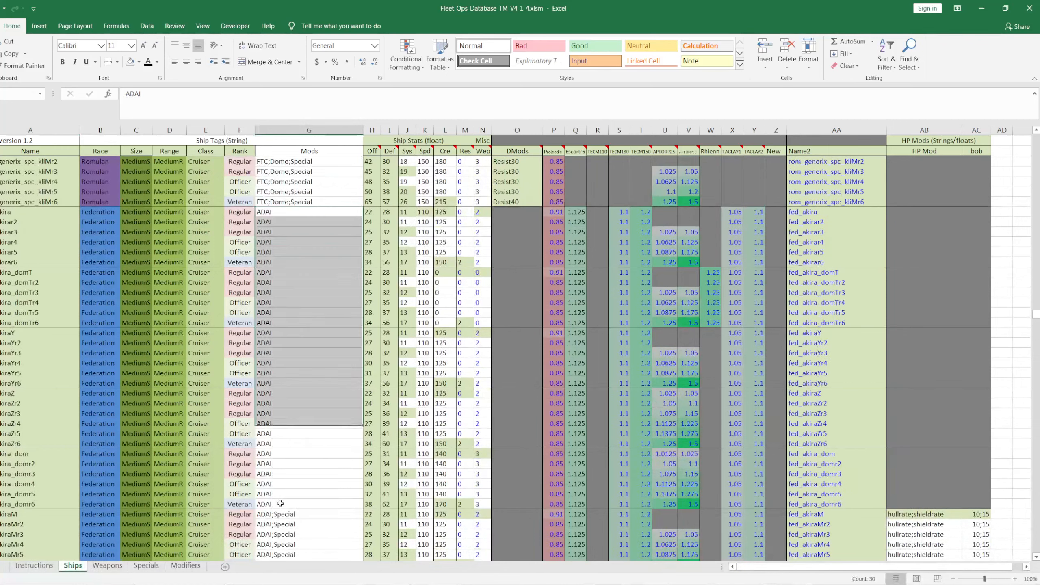
key("Delete")
Step: Remove the "ADAI;" prefix from the Mods cells of fed_akiraM through fed_akira_domMr6 by replacing it with nothing
scroll(262, 369, "down", 1)
scroll(262, 369, "down", 8)
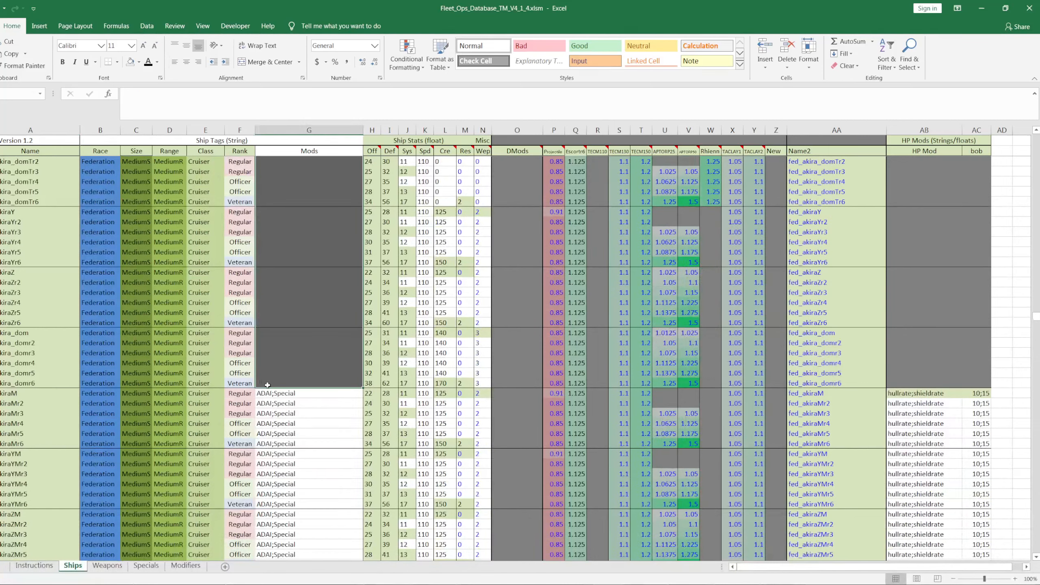
left_click(270, 273)
left_click(290, 503, "shift")
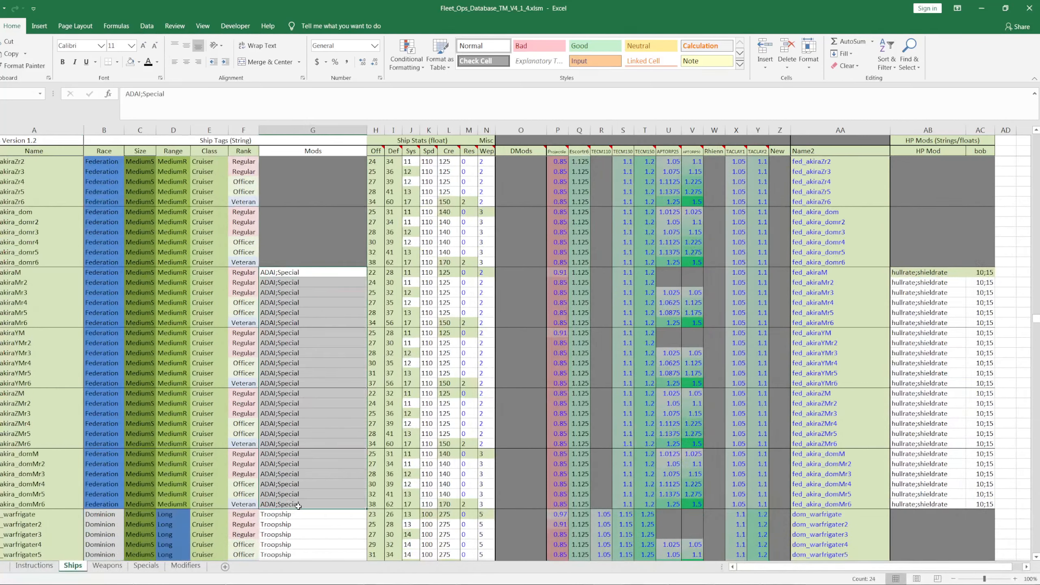
key("ctrl+h")
type("ADAI;")
key("Tab")
key("BackSpace")
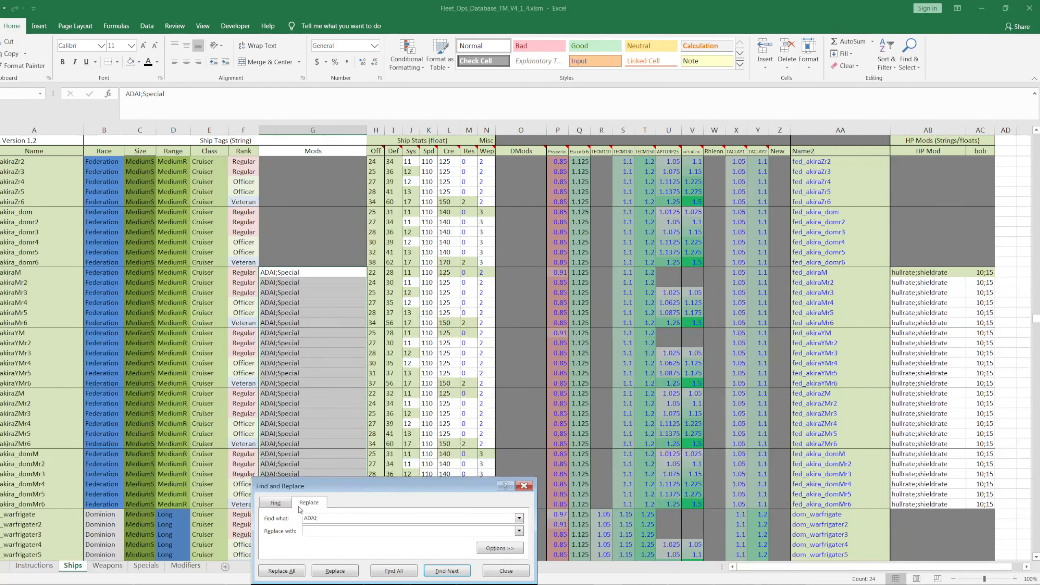
left_click(282, 571)
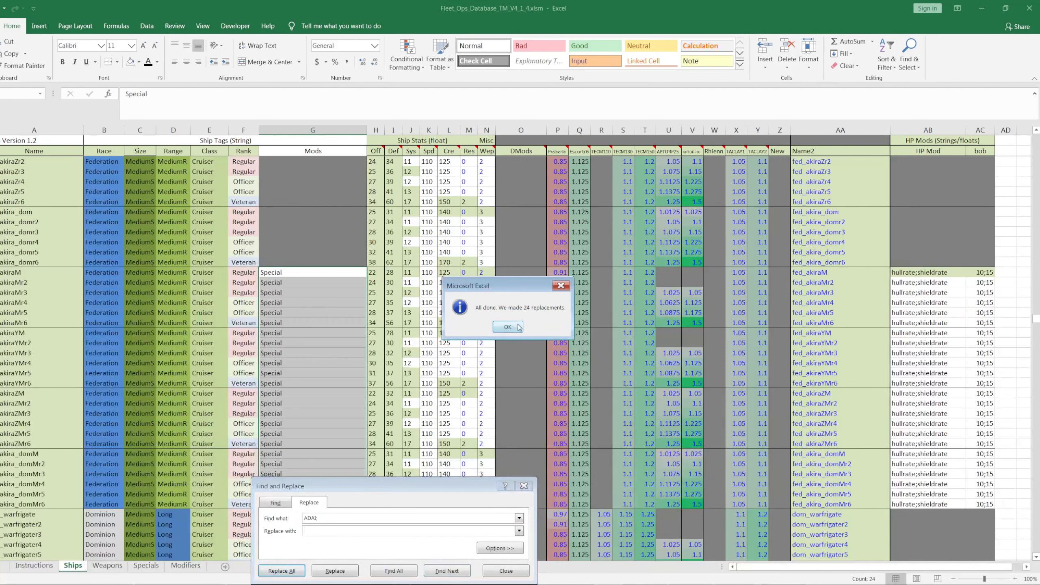
left_click(513, 330)
left_click(497, 571)
left_click(303, 343)
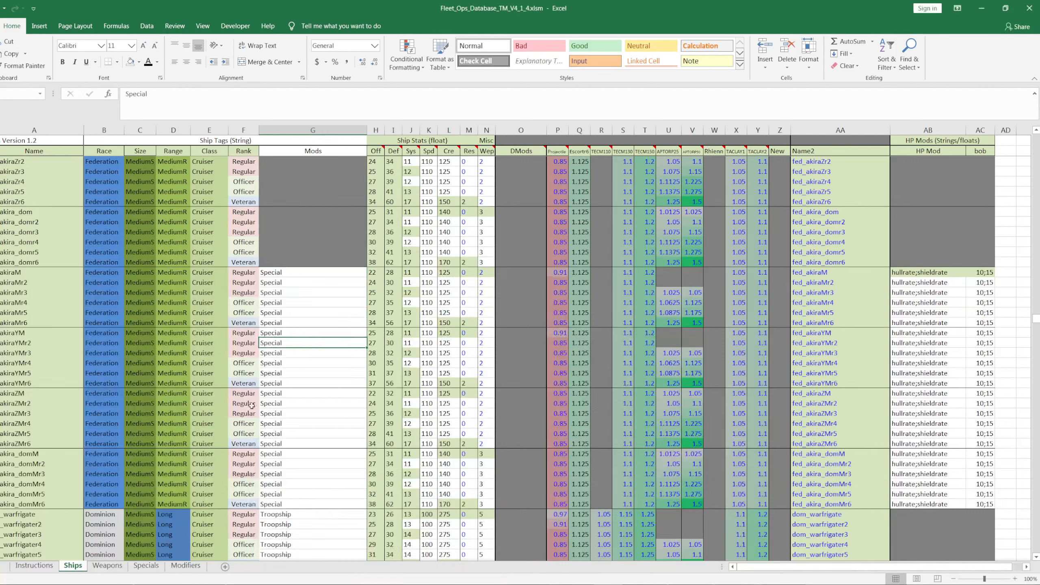
Step: Save the workbook, export its CSV files from the Instructions sheet, and check them in the temp folder
key("ctrl+s")
left_click(59, 584)
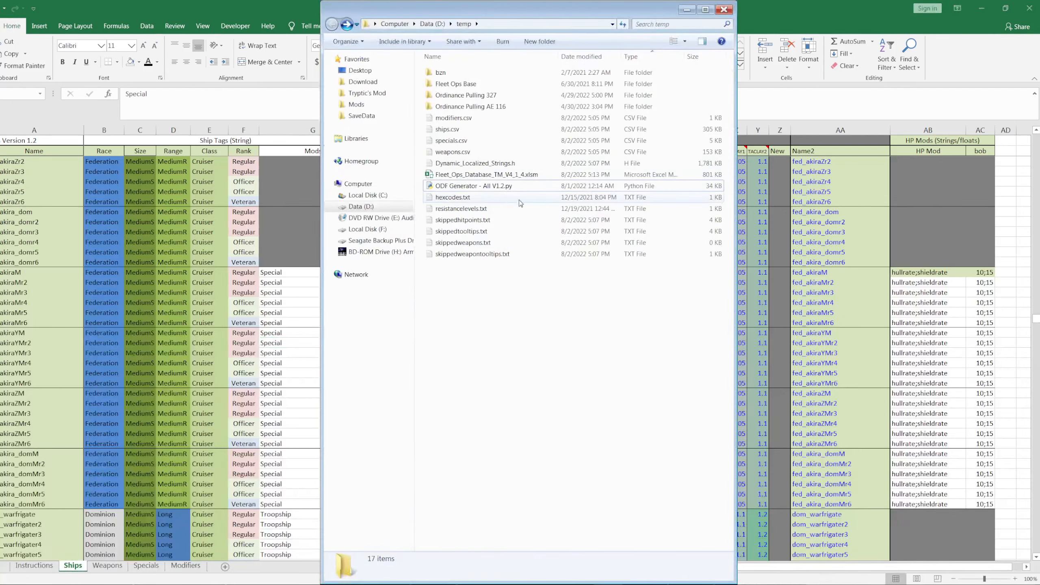
left_click(125, 348)
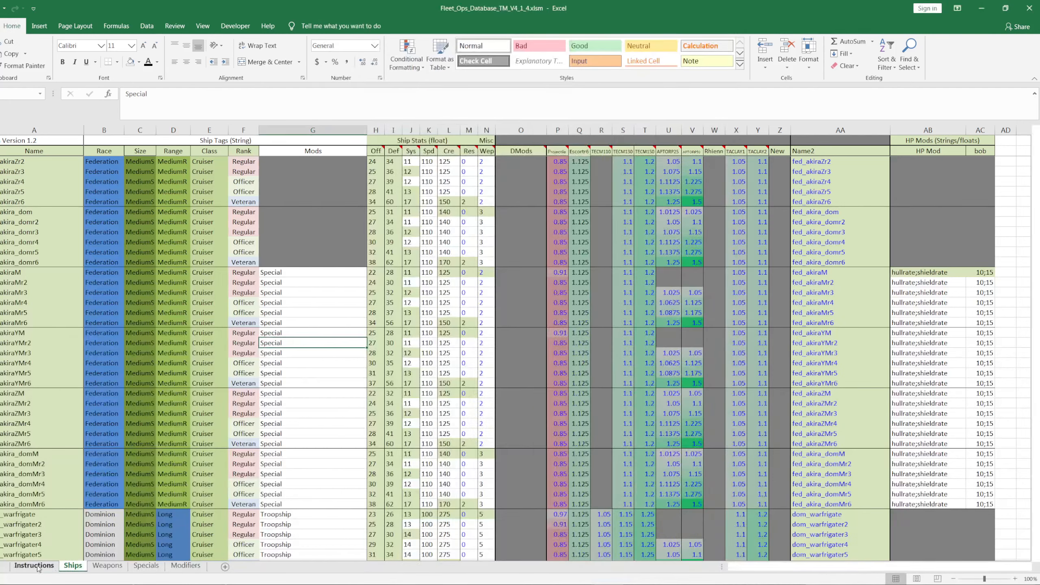
left_click(54, 569)
left_click(197, 326)
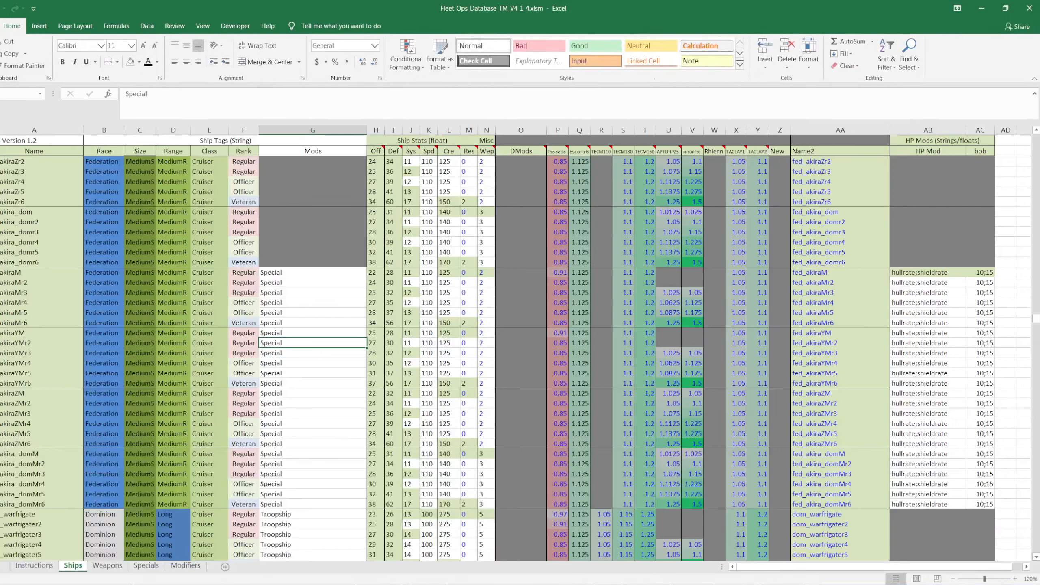
left_click(60, 584)
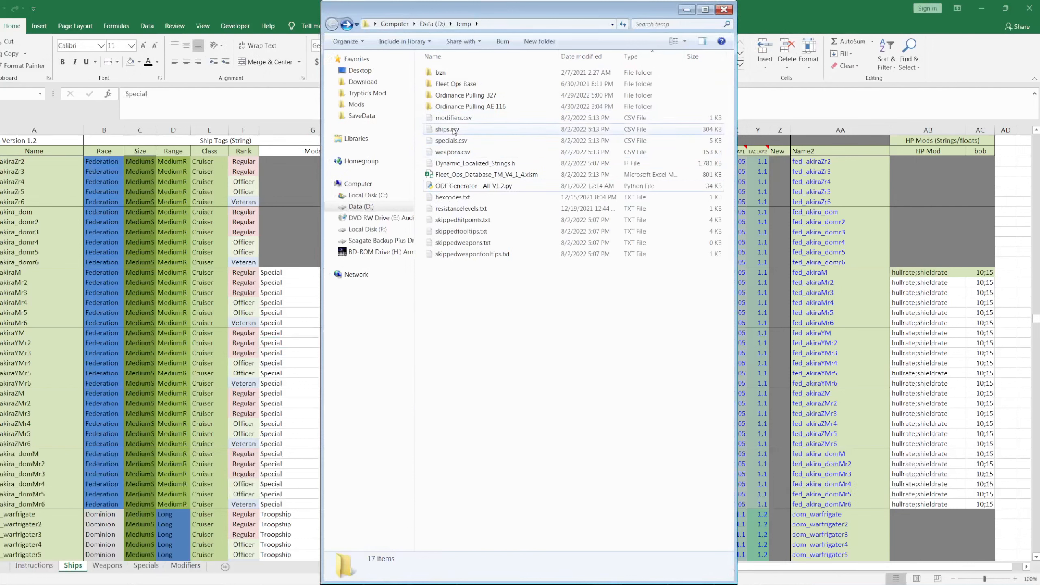
Step: Copy Dynamic_Localized_Strings.h from the Tryptic's Mod V4.1.4 folder into the temp folder, overwriting the existing copy
left_click(61, 584)
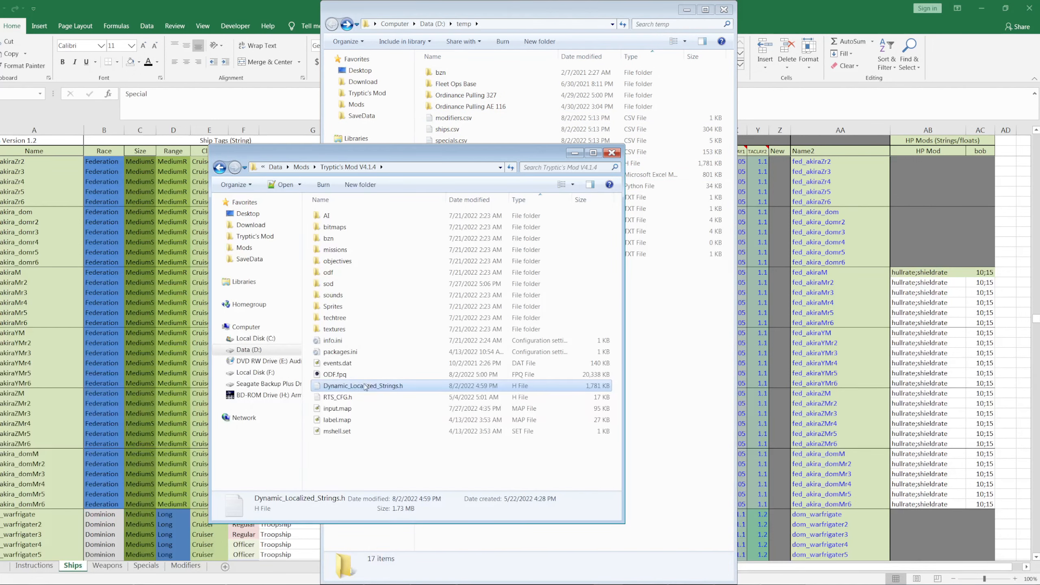
left_click(569, 399)
right_click(492, 393)
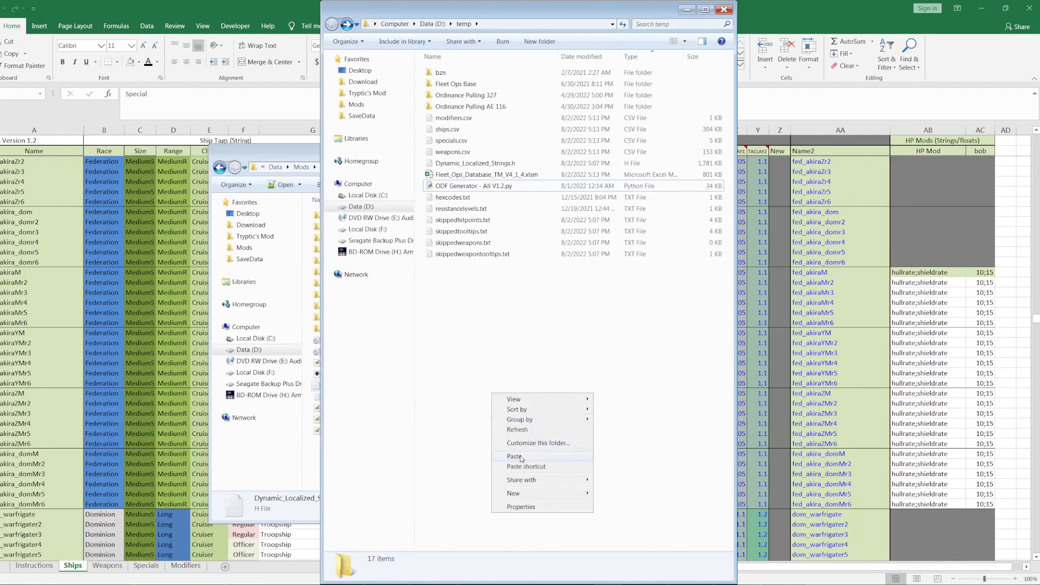
left_click(514, 456)
left_click(493, 269)
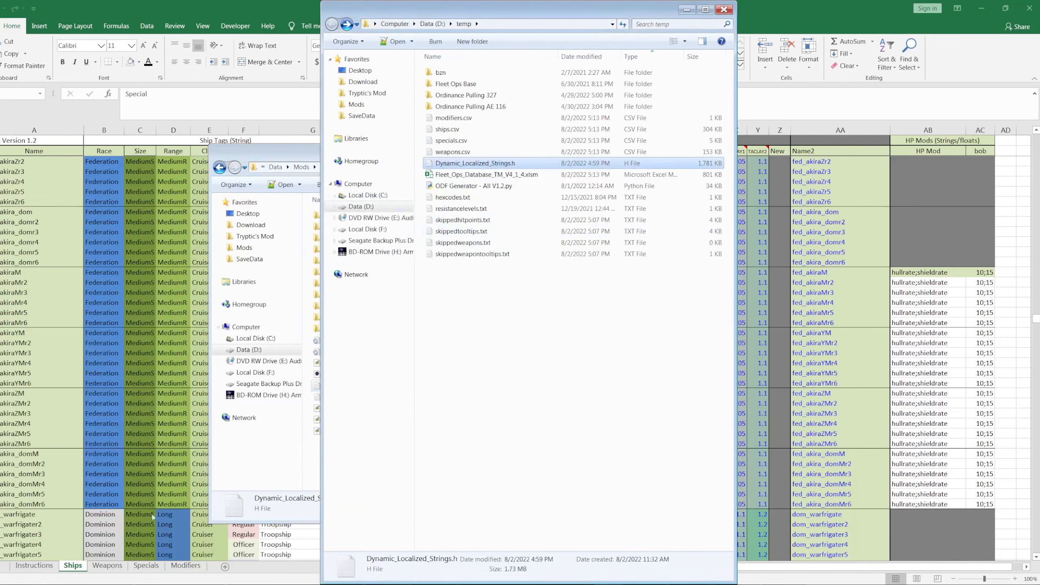
double_click(471, 186)
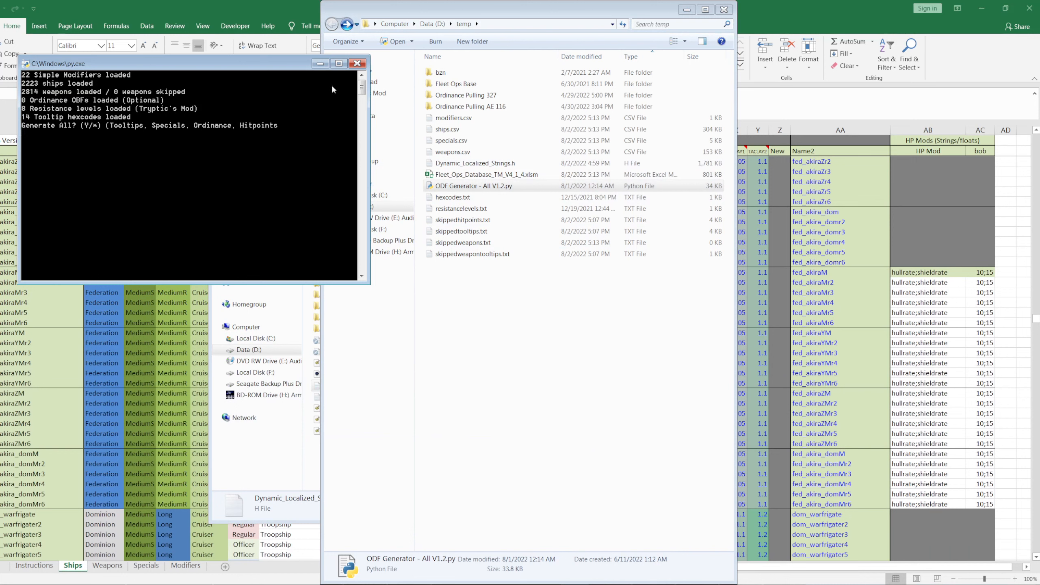
left_click(357, 63)
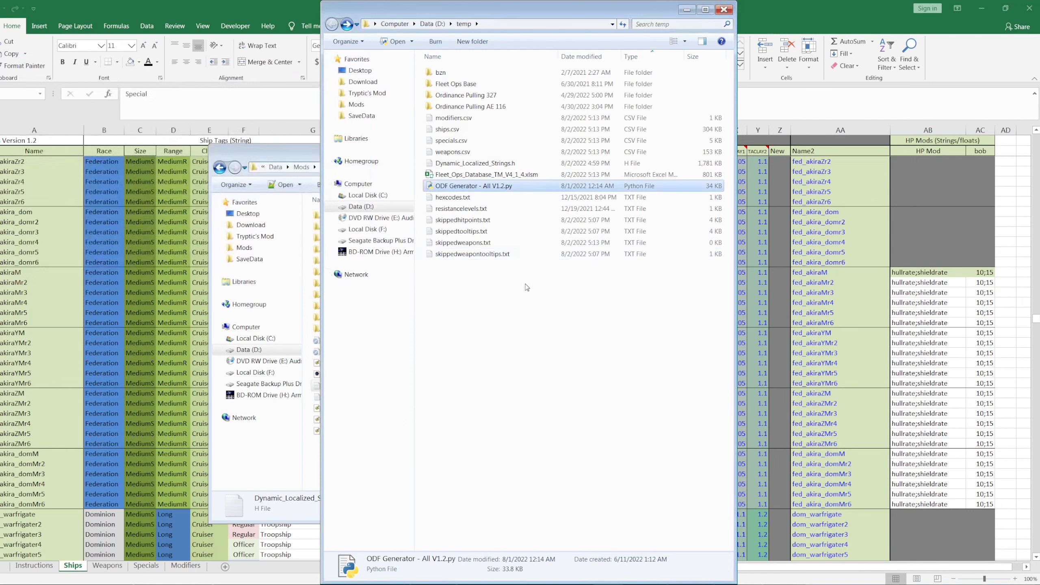
left_click(512, 317)
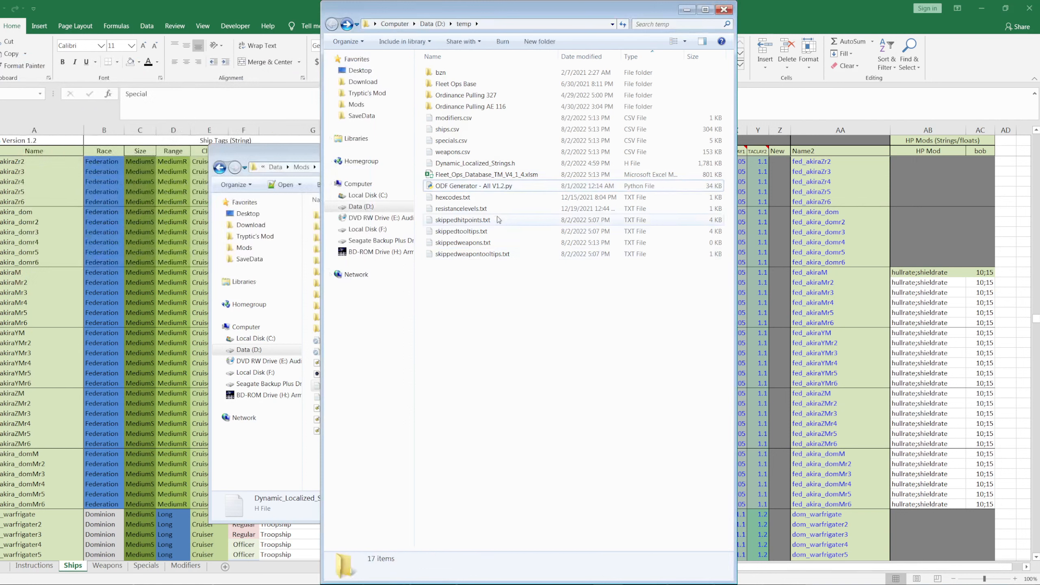
Step: Switch to the mod's FPQ archive window and extract all of its files to the D:\temp folder
left_click(155, 583)
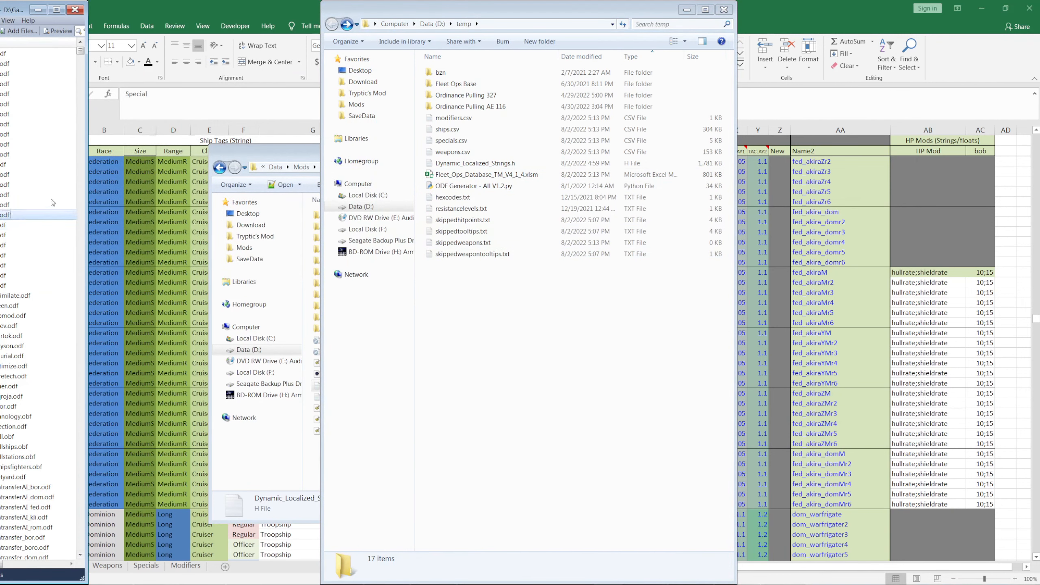
key("ctrl+a")
right_click(32, 197)
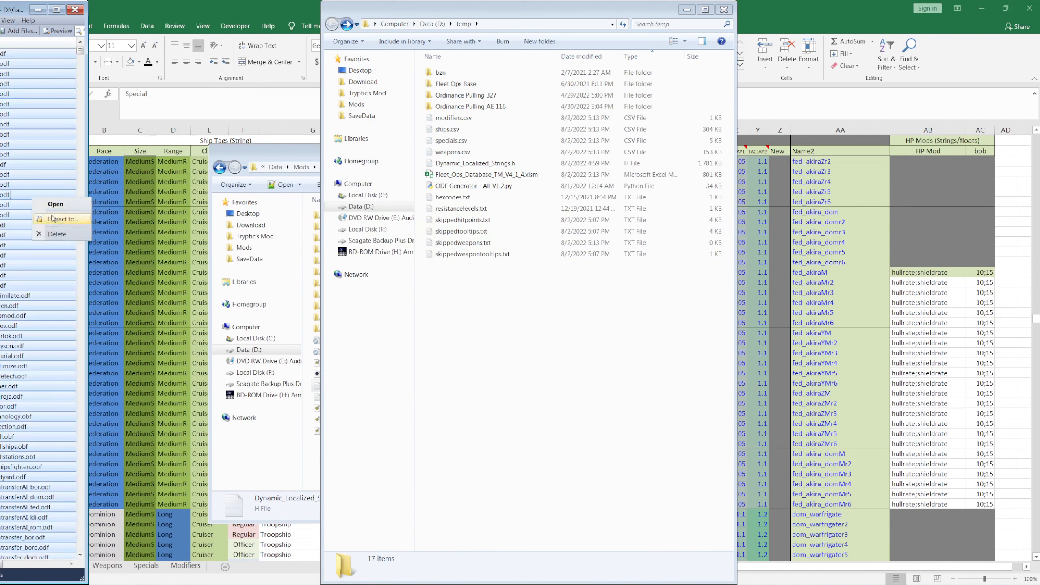
left_click(51, 219)
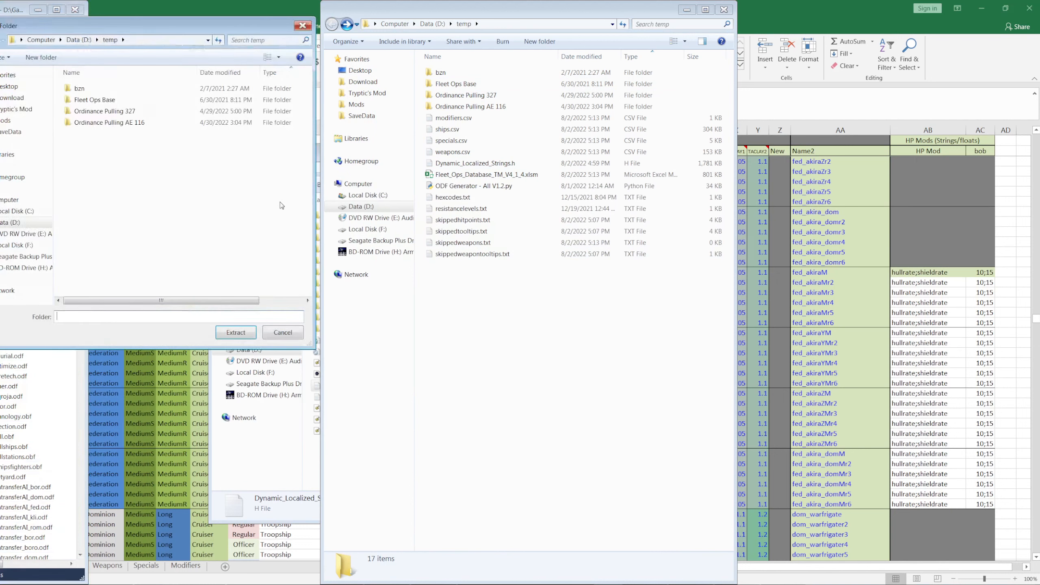
left_click(235, 333)
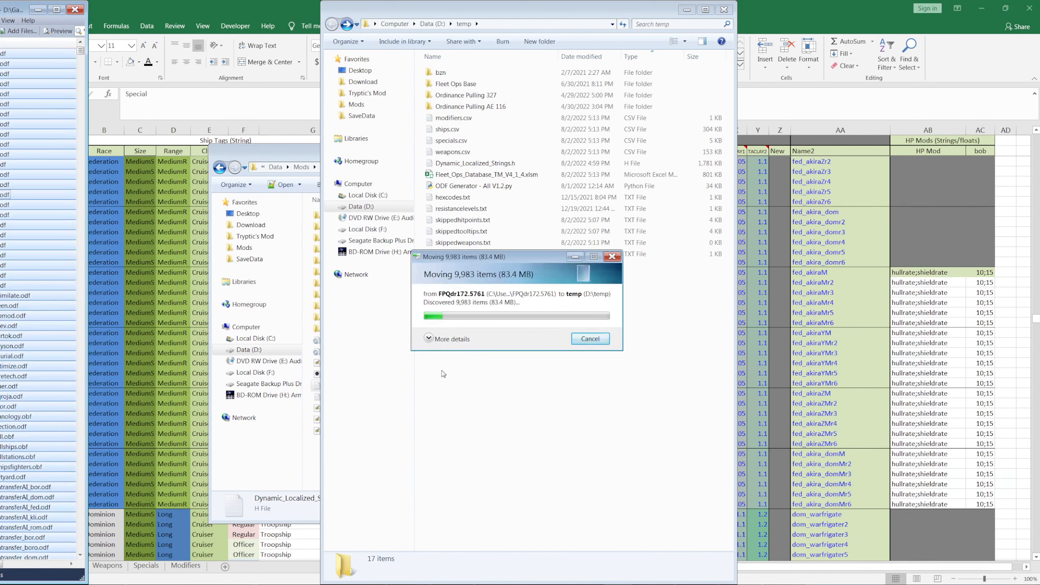
left_click(428, 339)
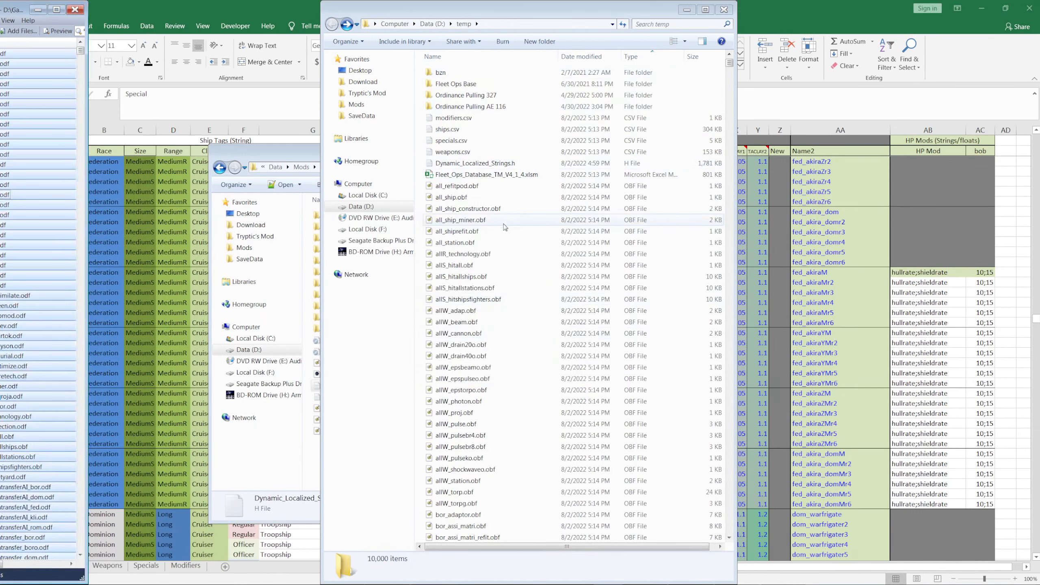
Step: Run ODF Generator - All V1.2.py from the temp folder and answer y to generate all tooltips, specials, ordinance and hitpoints
left_click_drag(730, 63, 730, 532)
double_click(467, 473)
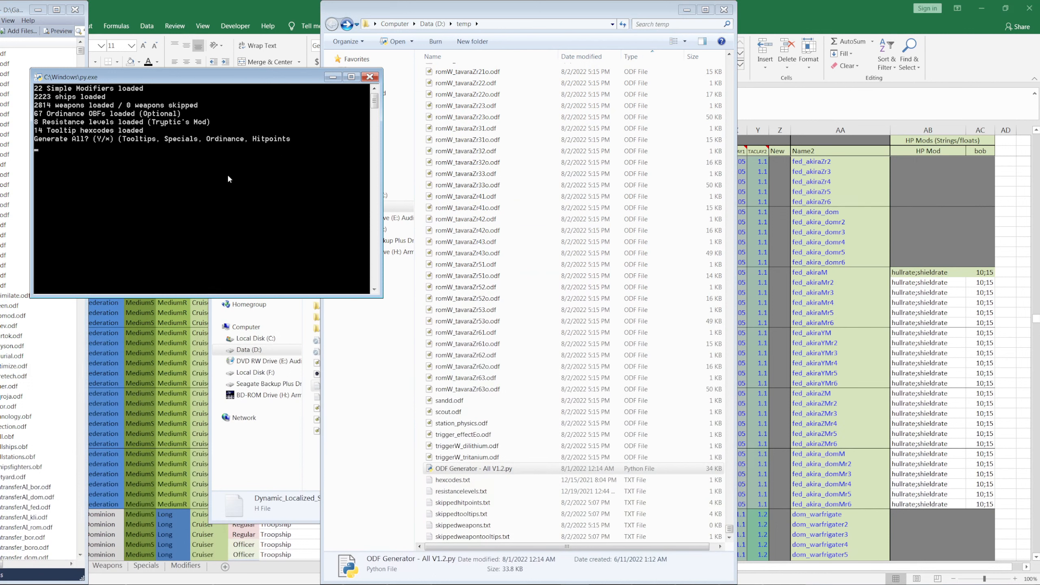
left_click(614, 584)
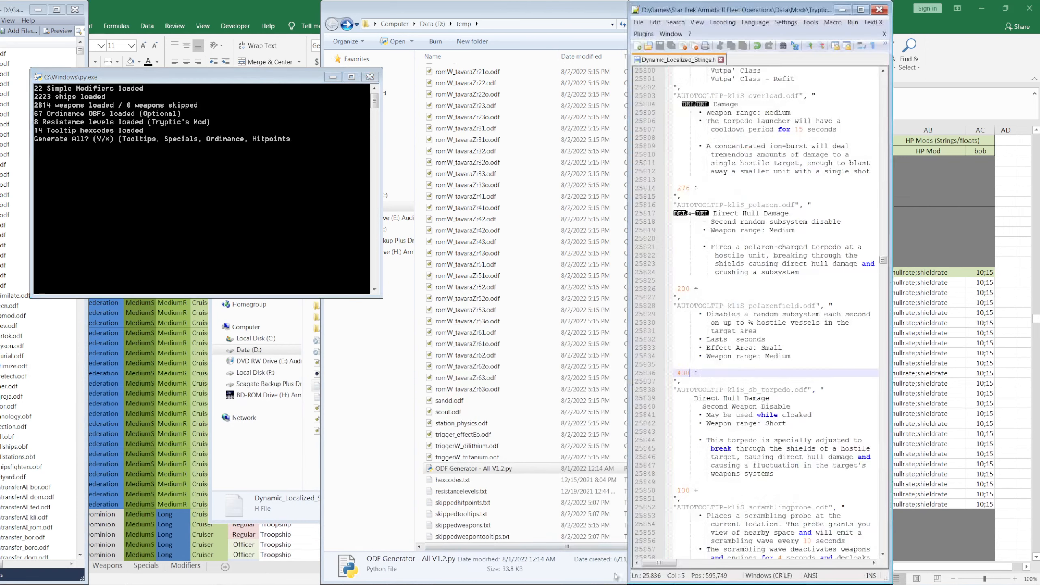
scroll(779, 264, "up", 20)
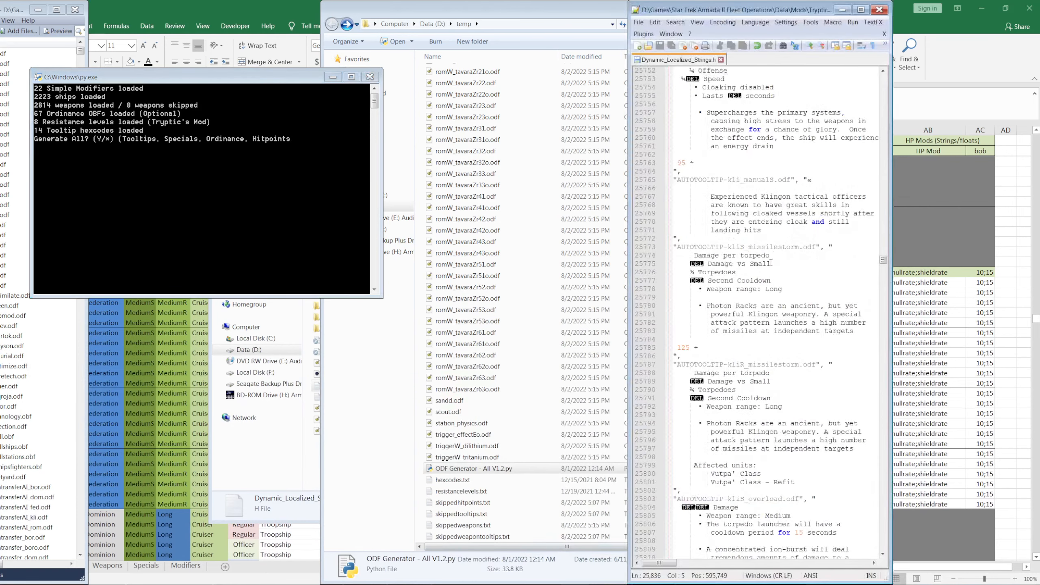
scroll(755, 273, "up", 13)
left_click_drag(883, 259, 883, 246)
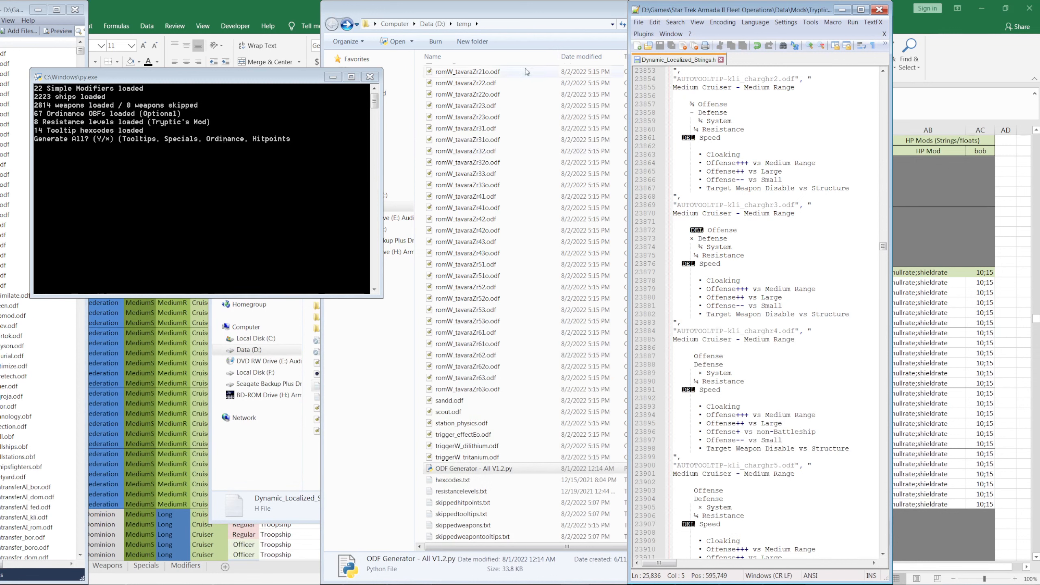
left_click(209, 189)
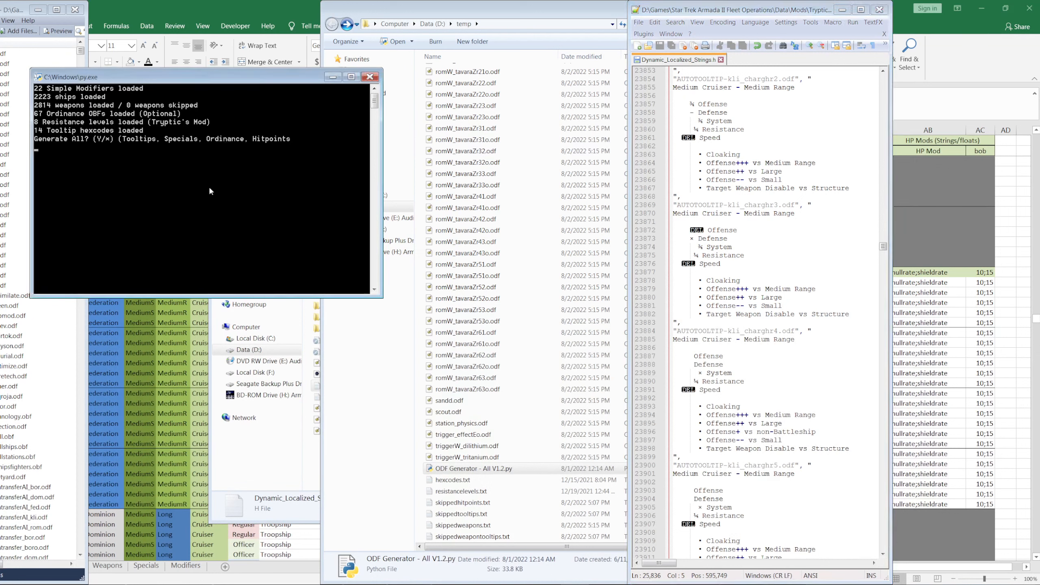
type("y")
key("Return")
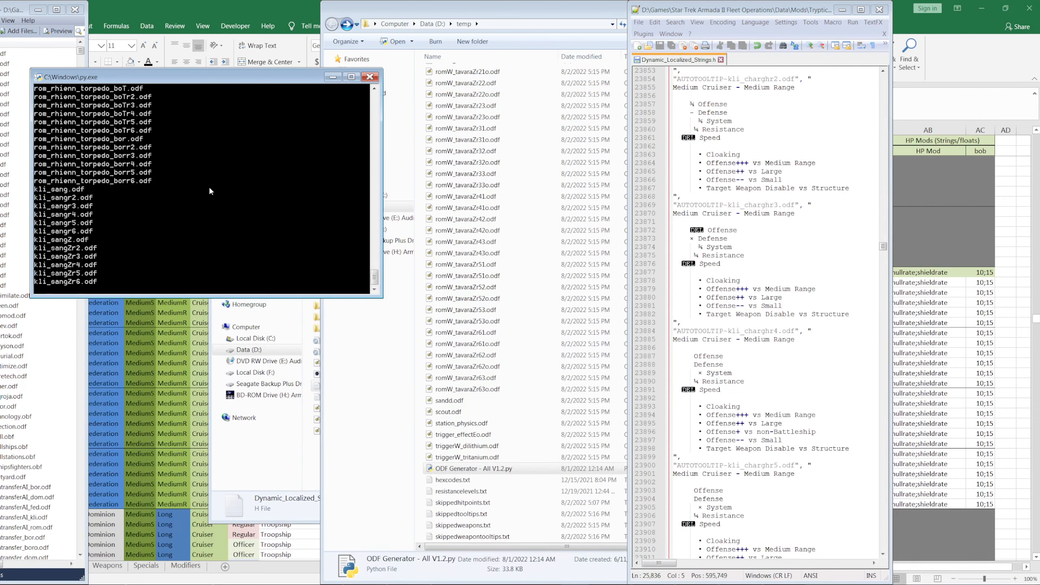
left_click_drag(120, 82, 189, 81)
Step: Browse the archive's file list for the Cascade Feedback special and examine the contents of domS_cascade.odf
left_click(32, 176)
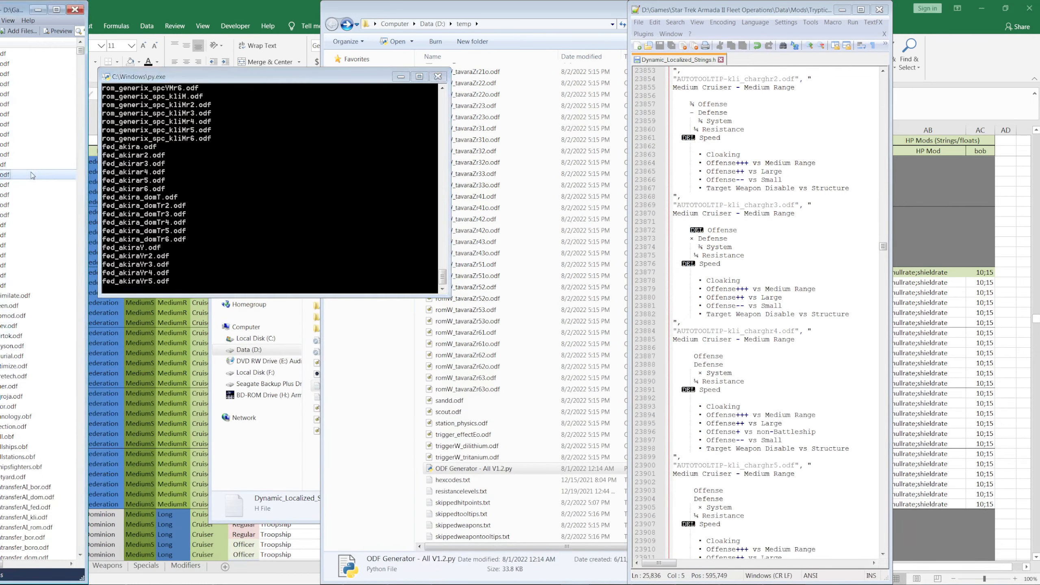
scroll(32, 181, "down", 20)
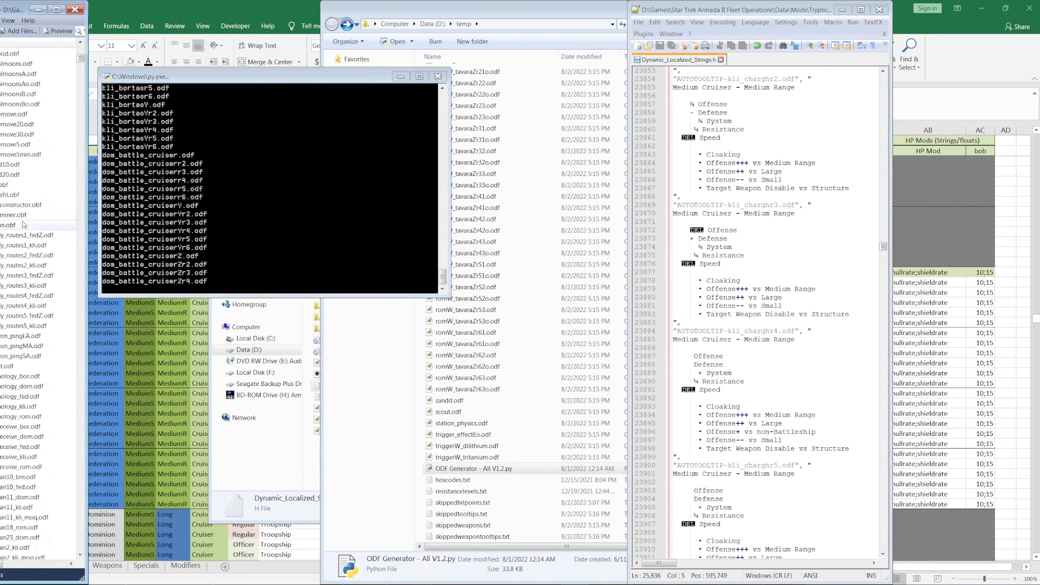
scroll(5, 189, "down", 10)
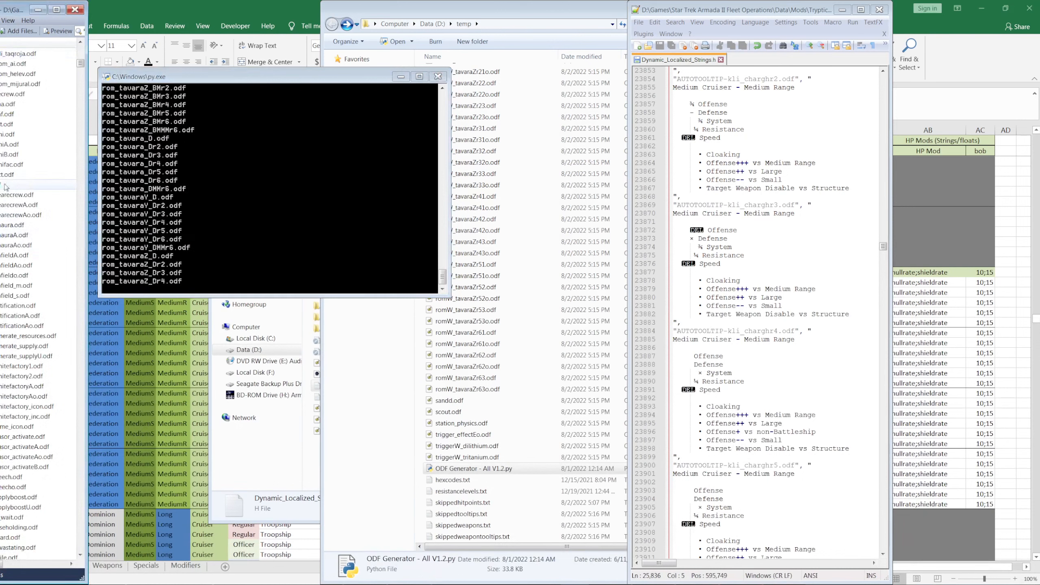
scroll(30, 249, "down", 5)
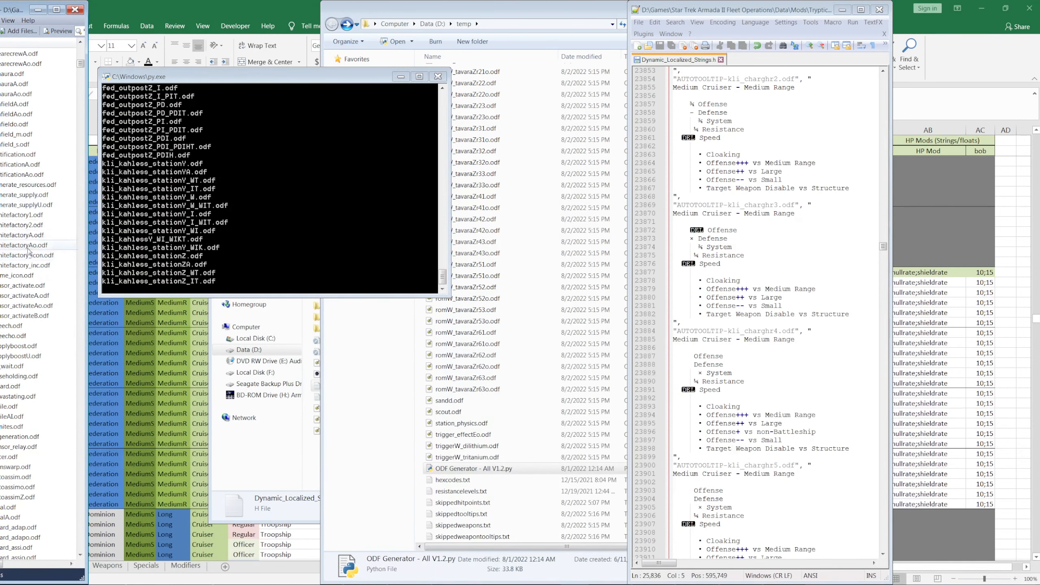
scroll(30, 248, "down", 13)
scroll(15, 296, "down", 15)
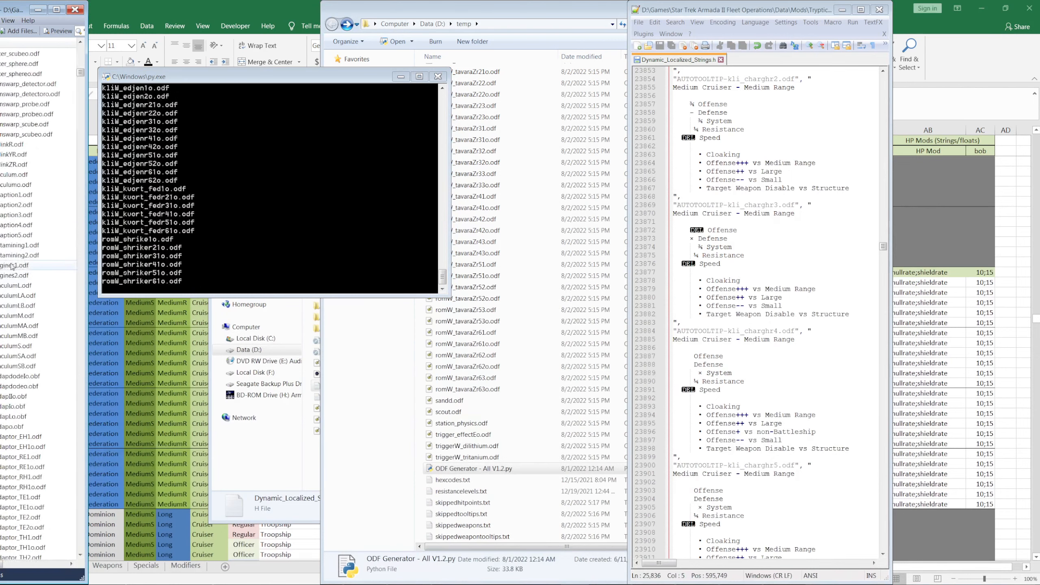
scroll(2, 127, "down", 1)
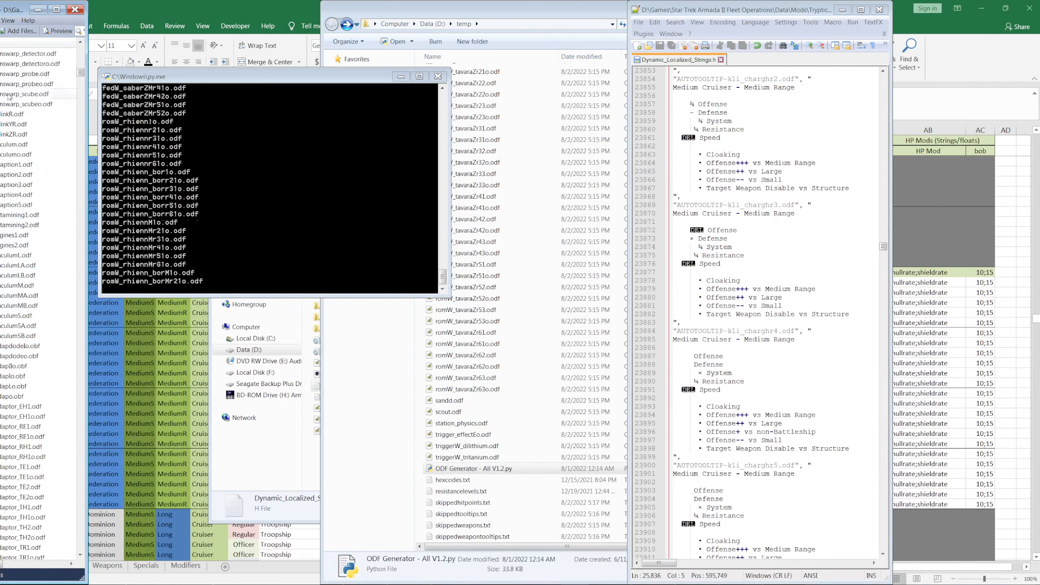
scroll(12, 242, "down", 2)
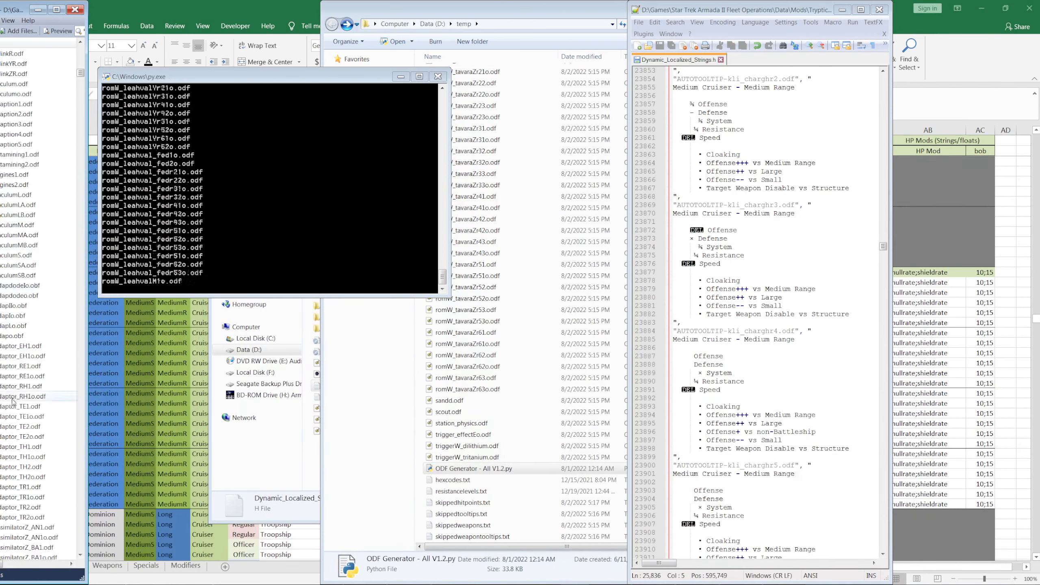
scroll(15, 356, "down", 15)
left_click_drag(81, 81, 82, 132)
scroll(49, 193, "down", 4)
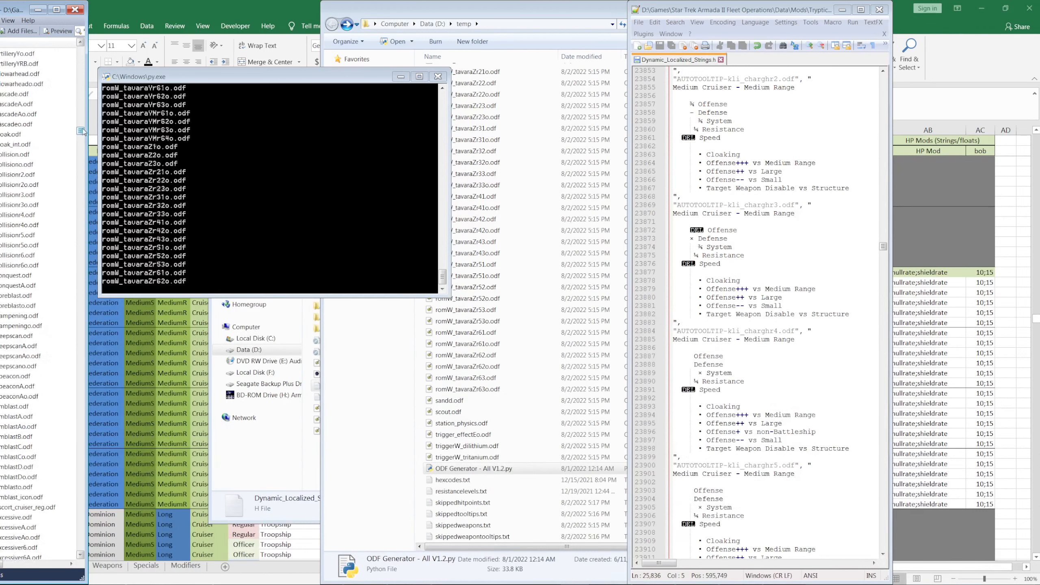
left_click(44, 144)
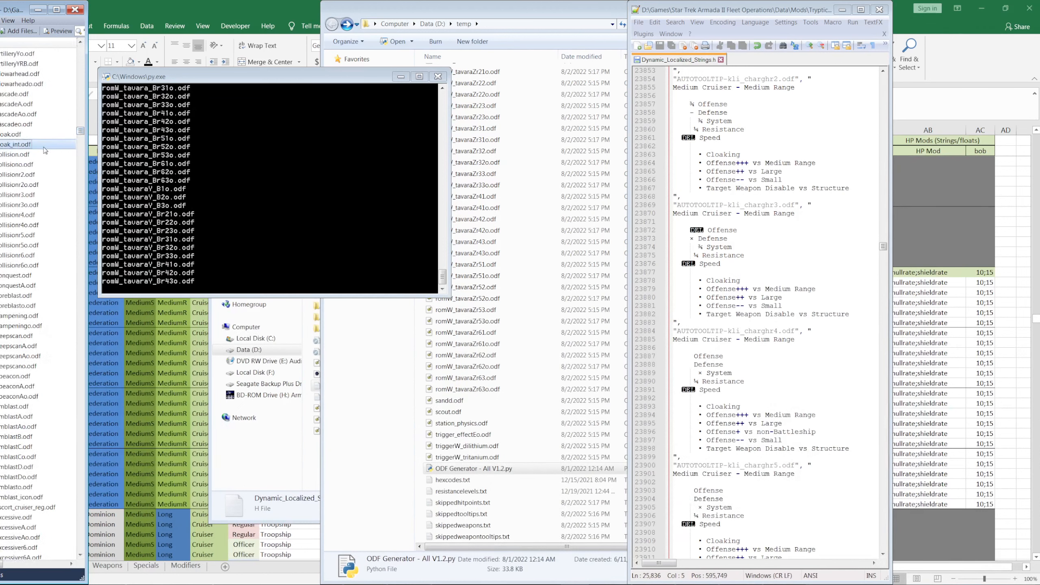
scroll(44, 149, "up", 7)
scroll(44, 151, "up", 1)
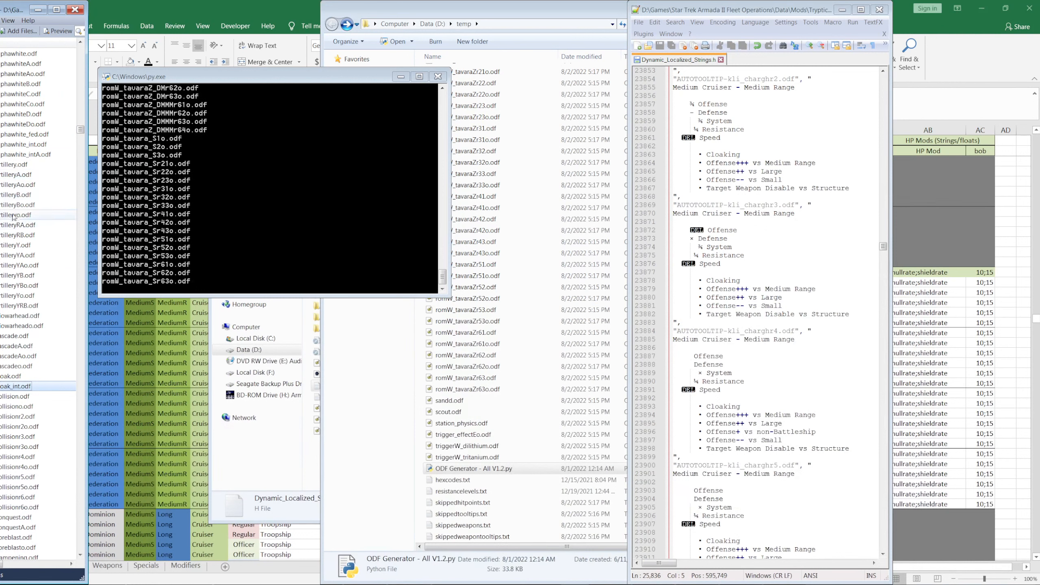
scroll(15, 177, "up", 5)
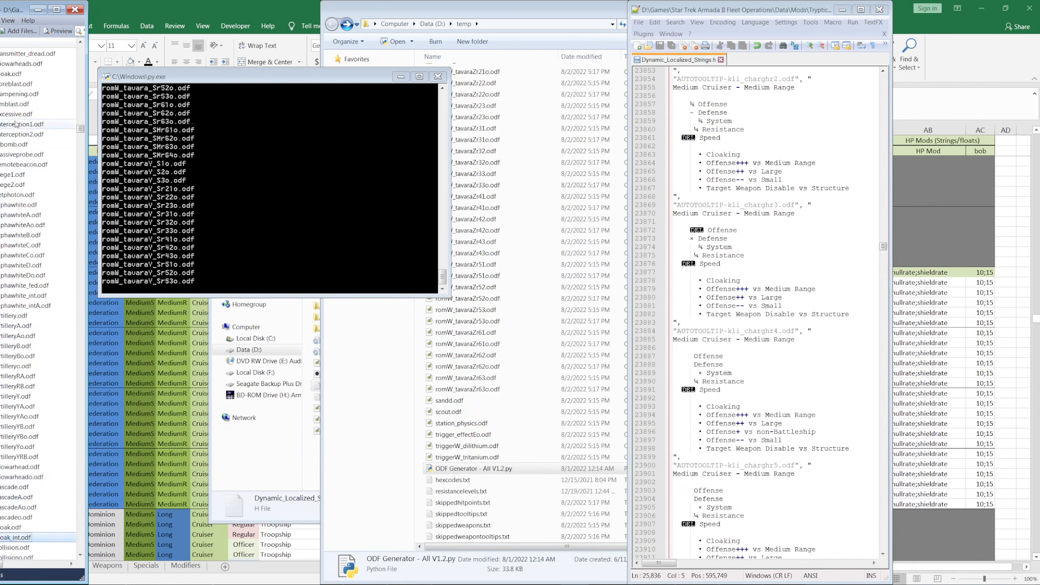
scroll(14, 120, "down", 7)
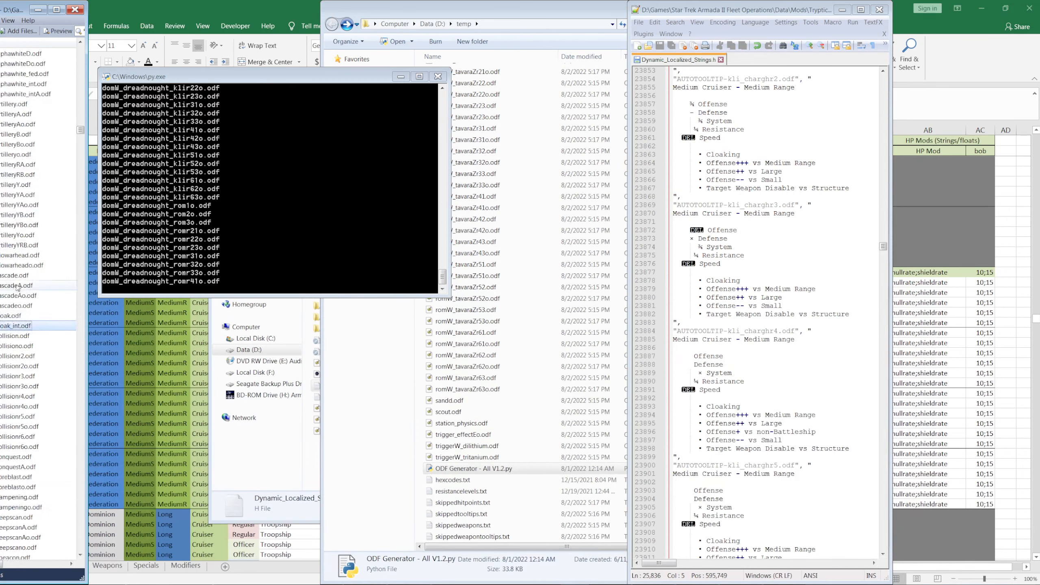
double_click(16, 276)
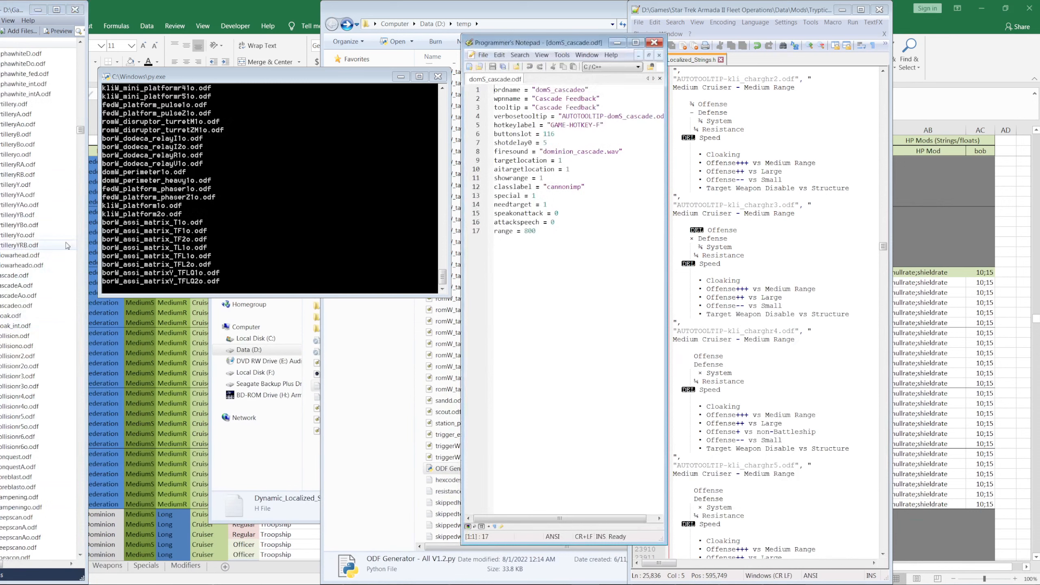
left_click(655, 42)
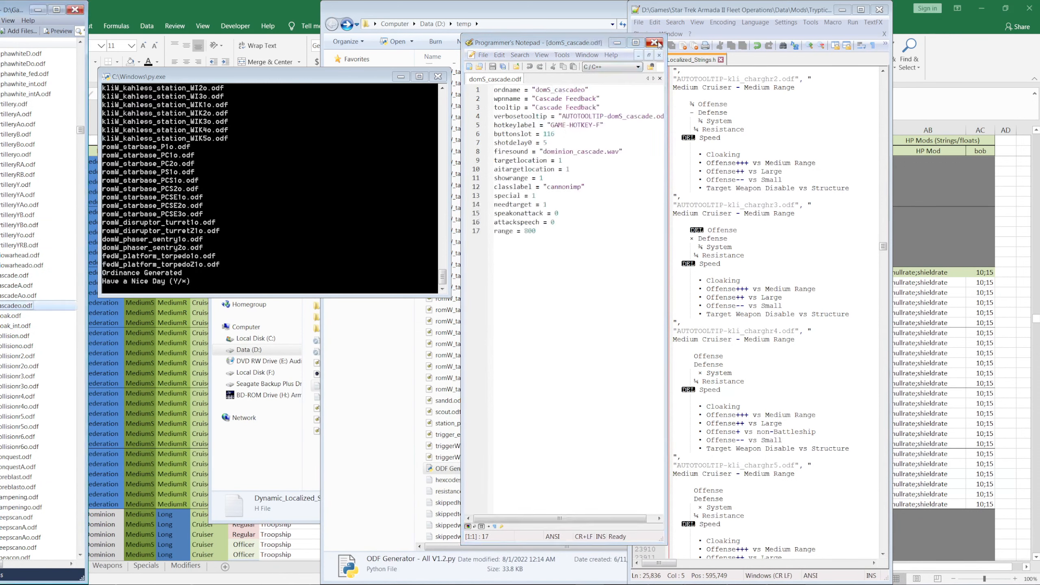
Step: Examine domS_cascadeA.odf and its ordnance file domS_cascadeAo.odf side by side, leaving both unchanged
left_click(21, 286)
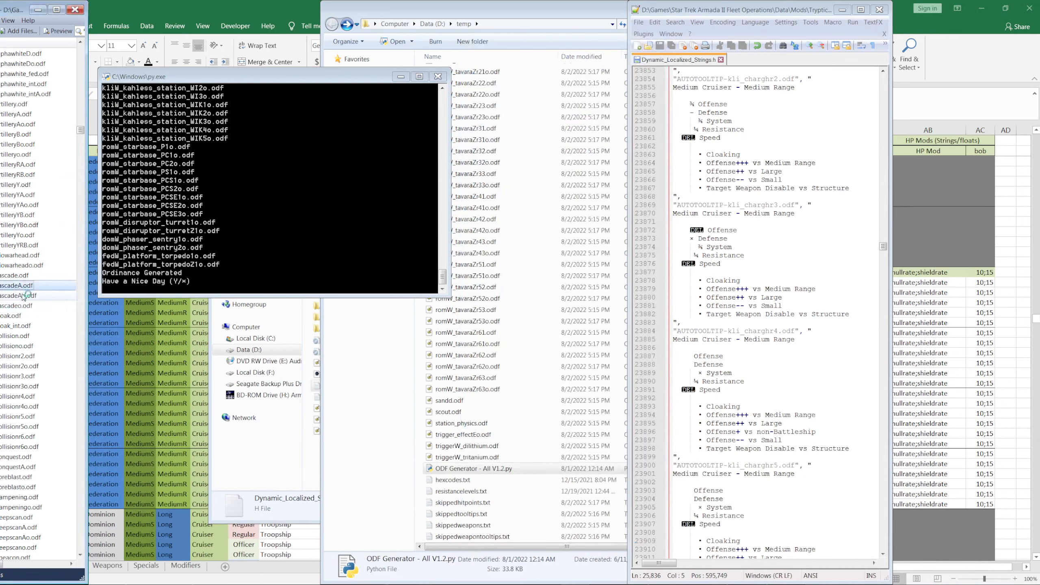
double_click(23, 295)
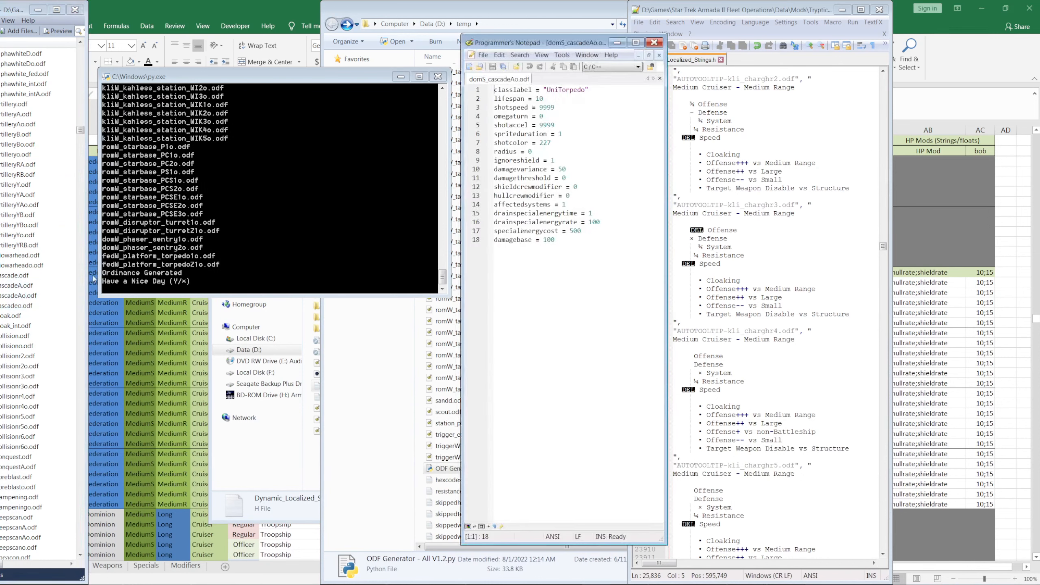
left_click_drag(585, 44, 791, 45)
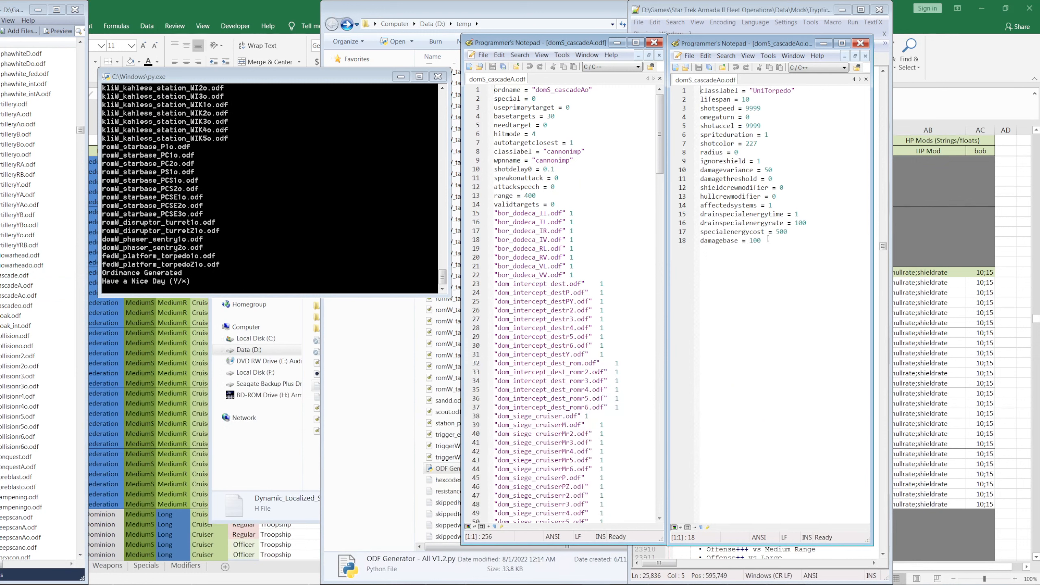
left_click(861, 43)
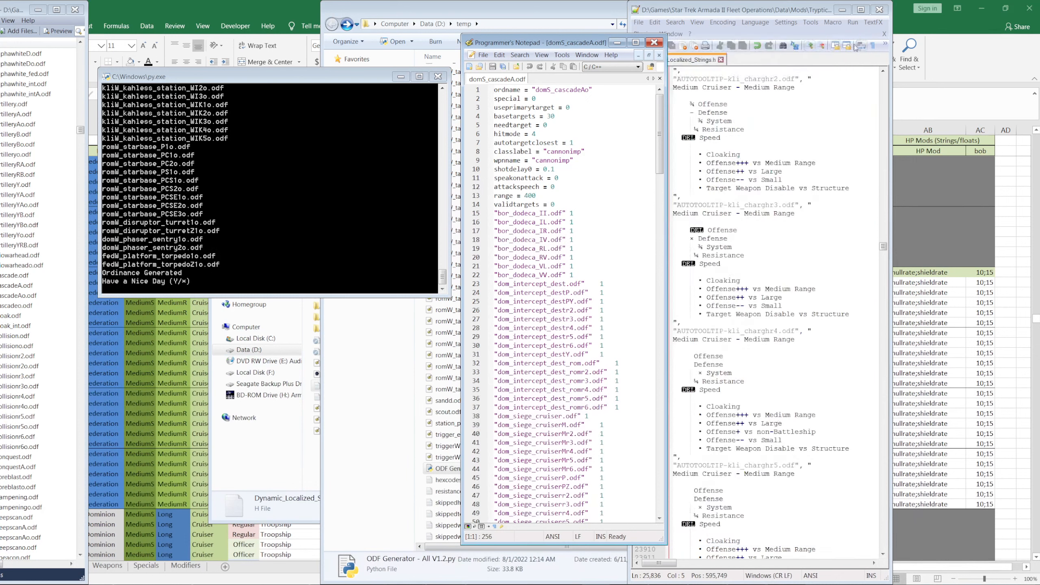
left_click(654, 43)
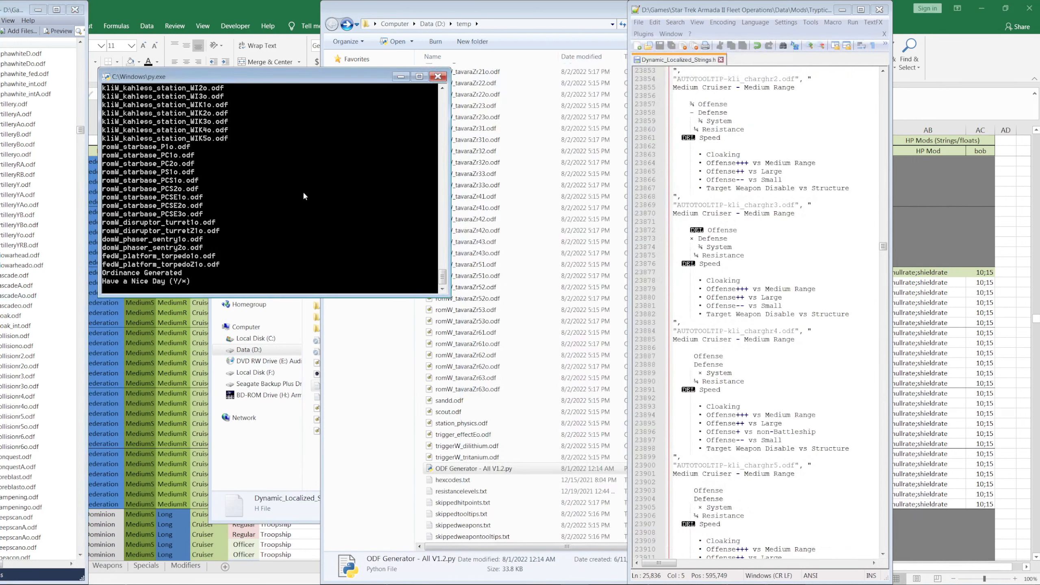
Step: Answer y to the generator's final prompt and add the temp folder's OBF and ODF files, starting at all_refitpod.obf, to the archive
type("y")
key("Return")
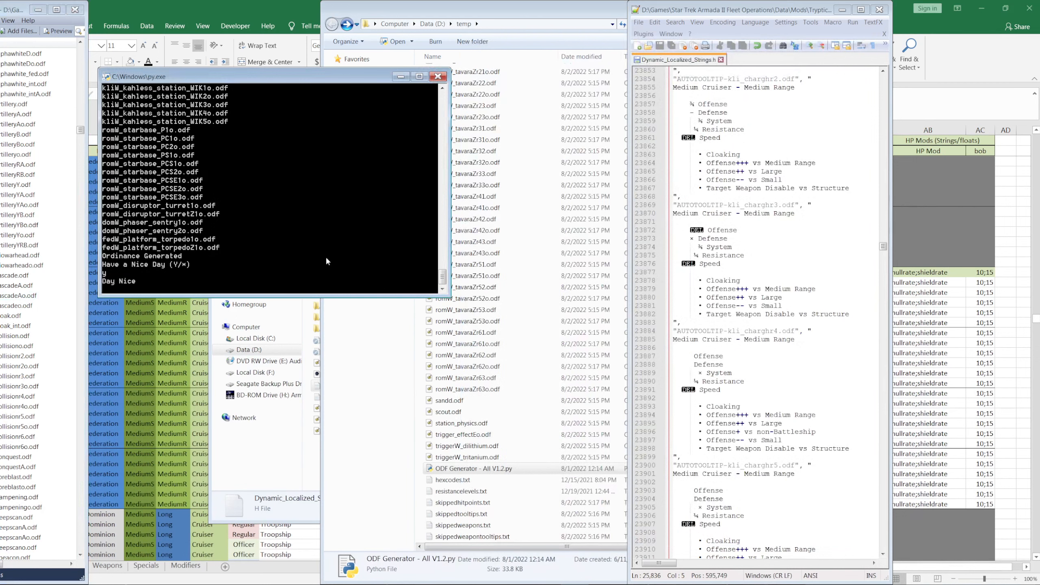
left_click(518, 186)
left_click(21, 31)
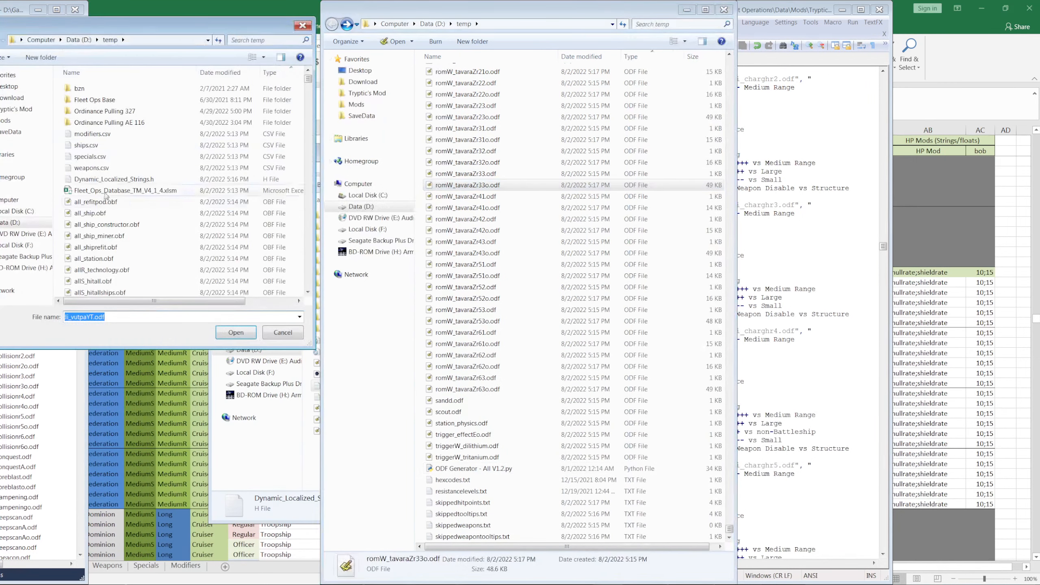
left_click(94, 202)
left_click_drag(309, 79, 309, 171)
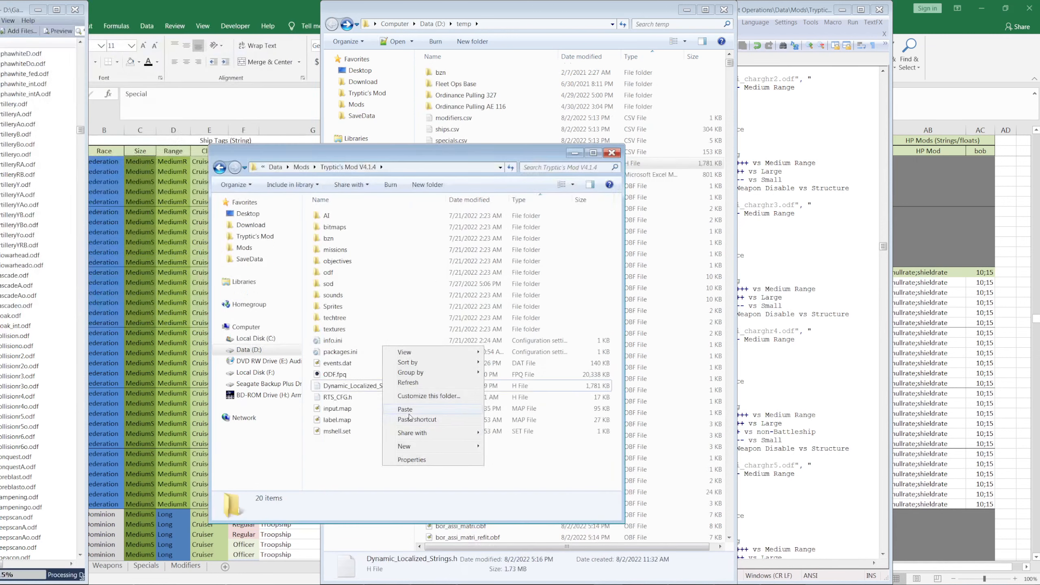
Step: Copy Dynamic_Localized_Strings.h from the temp folder into the Tryptic's Mod V4.1.4 folder, overwriting the existing copy
left_click(405, 410)
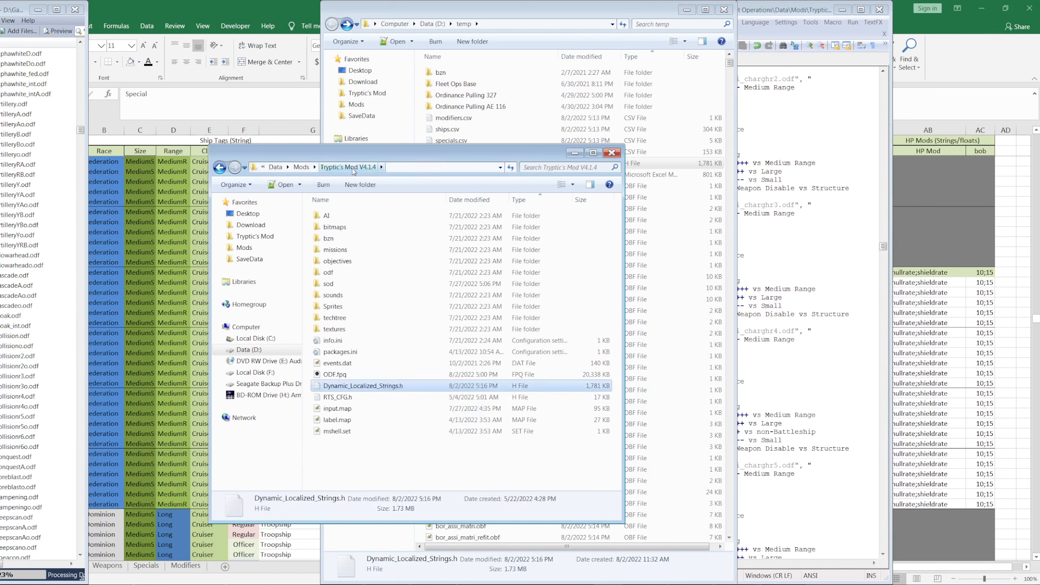
left_click(353, 171)
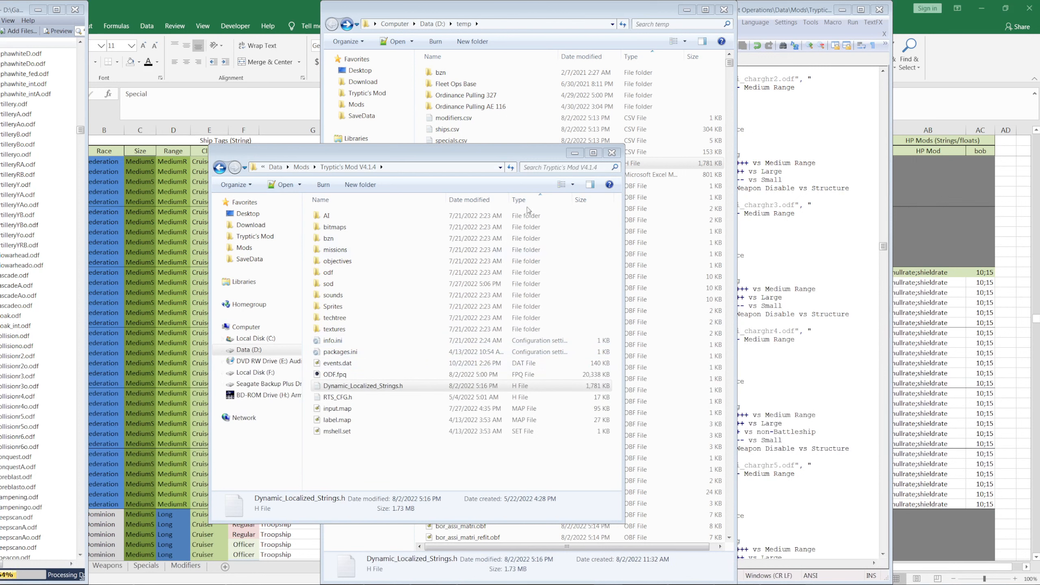
Step: Search Dynamic_Localized_Strings.h for fed_int to reach the Intrepid tooltip entries
left_click(528, 351)
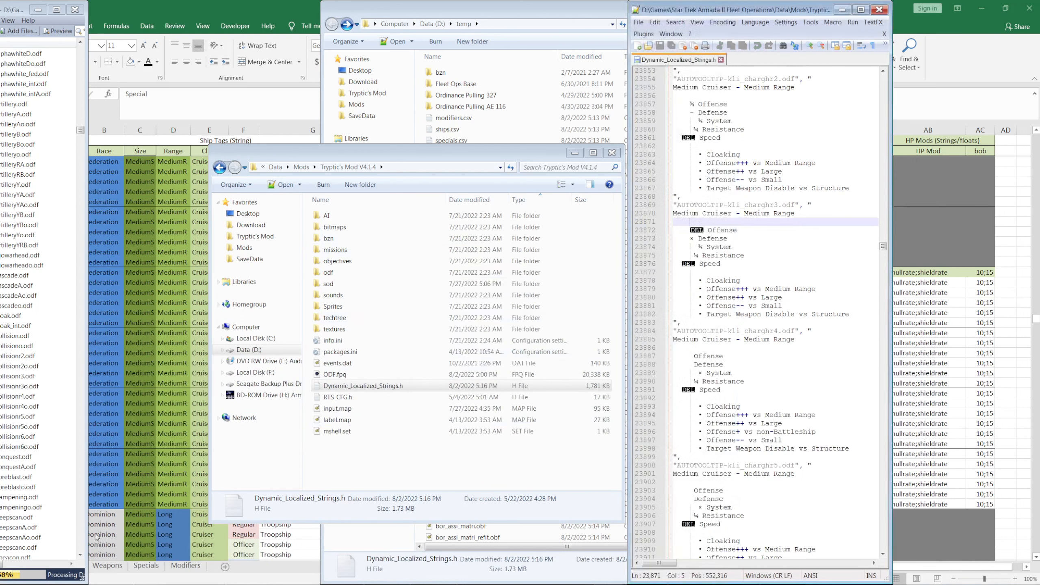
left_click(790, 169)
key("ctrl+f")
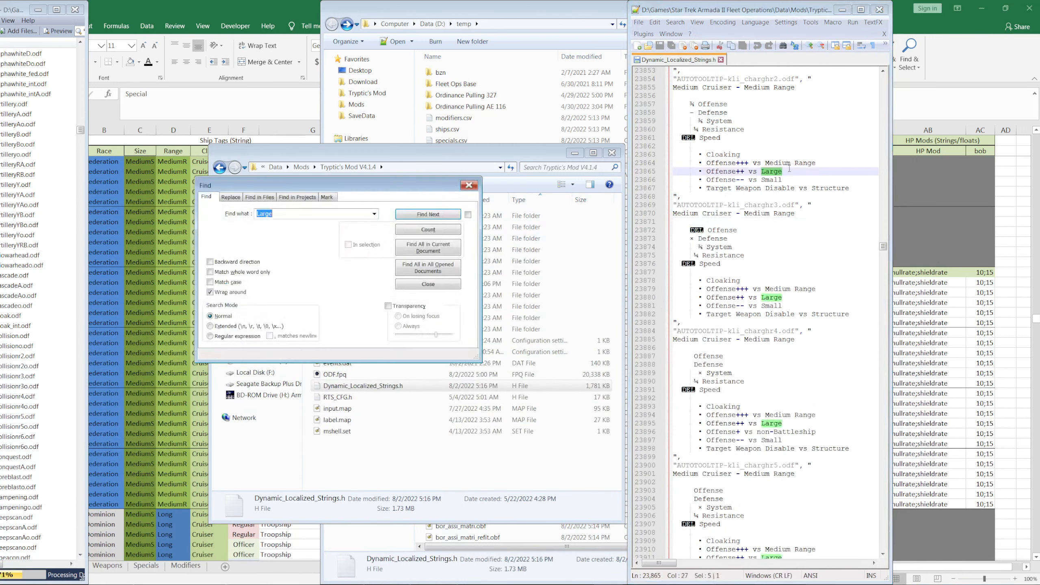
type("fed_int")
key("Return")
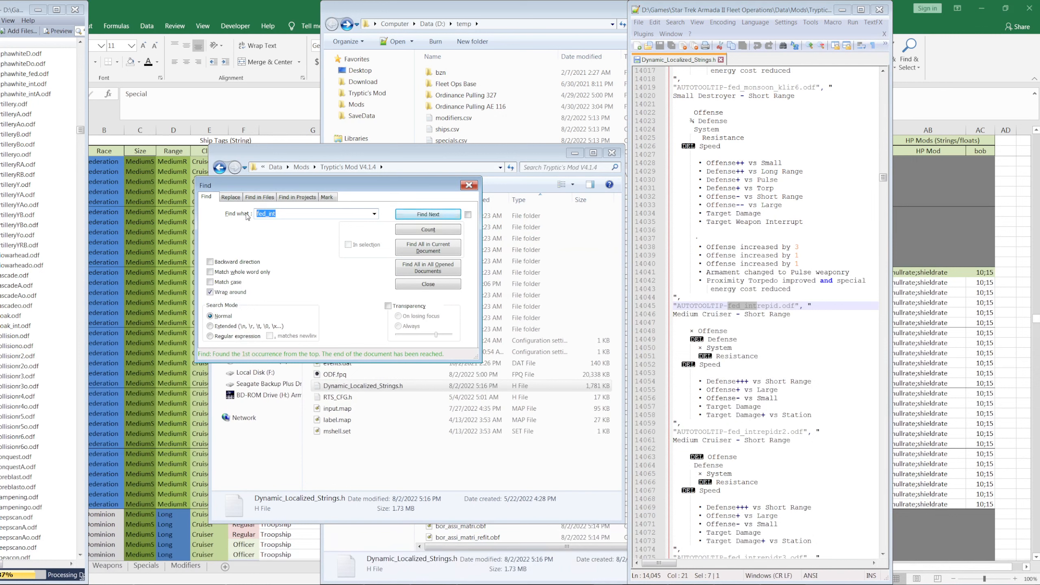
Step: Find the fed_akira.odf tooltip via fed_aki and copy its "Defense+++ vs Medium Range" line into an untitled Programmer's Notepad document
type("fed_ar")
key("BackSpace")
type("k")
key("Return")
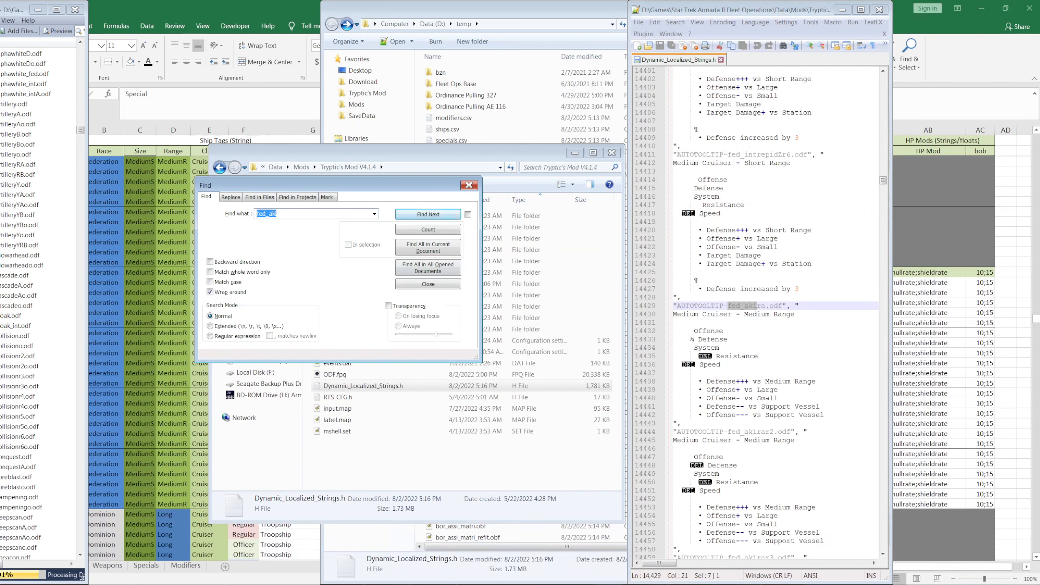
left_click(652, 377)
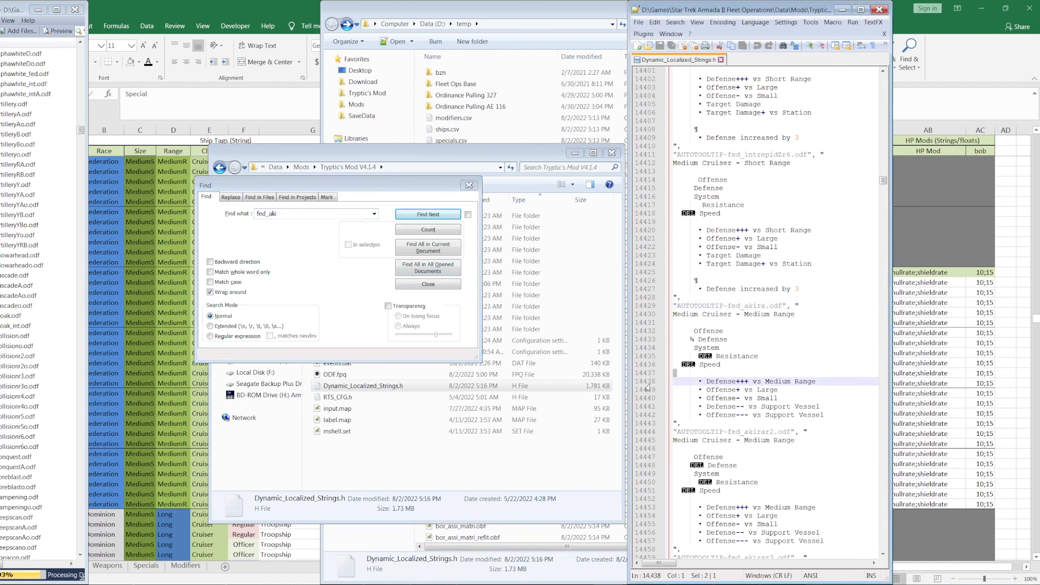
left_click(647, 383)
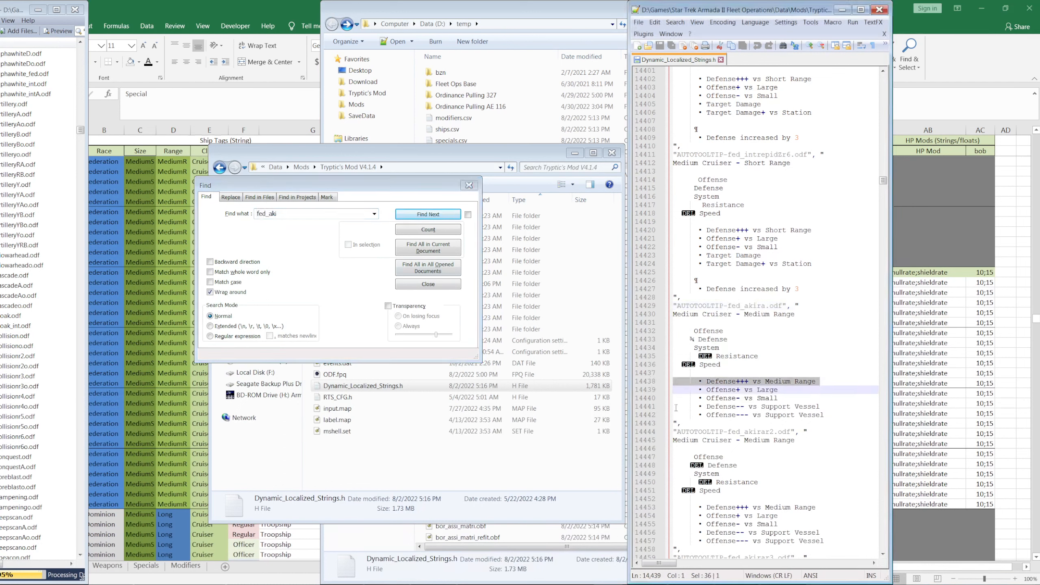
left_click(369, 584)
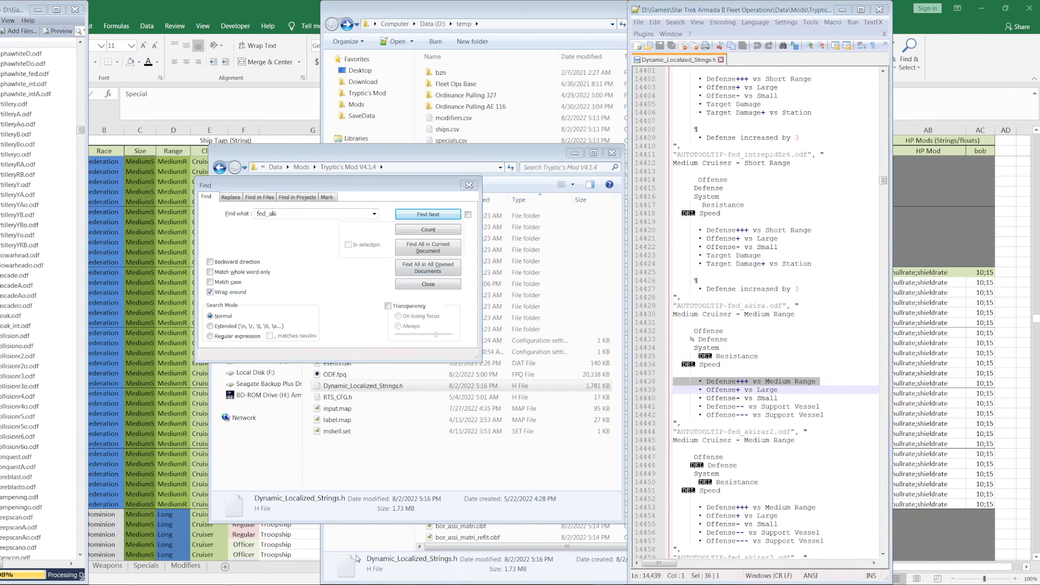
left_click(495, 347)
type("• Defense+++ vs Medium Range")
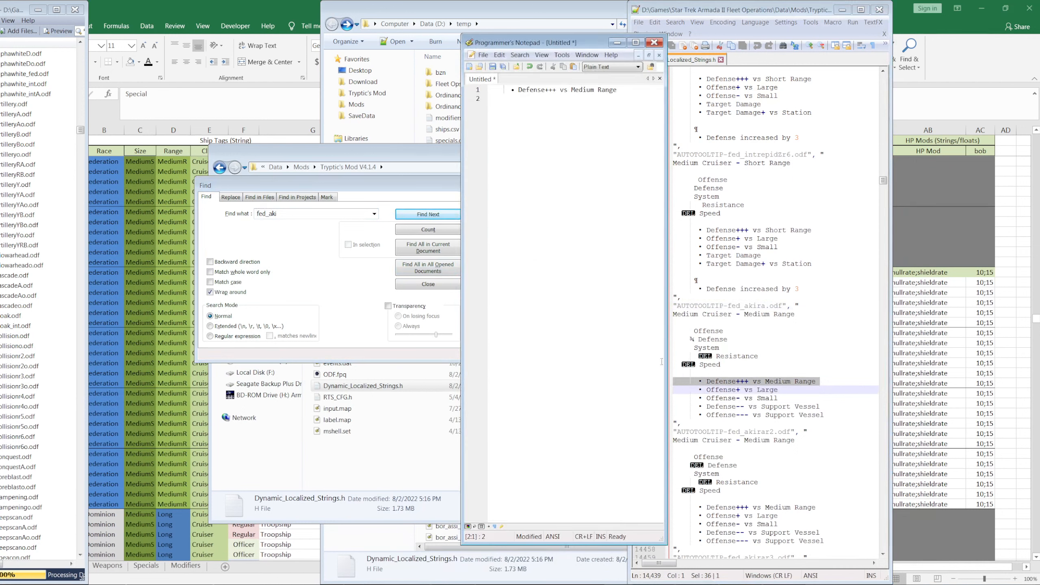
Step: Add the Akira tooltip's "Defense-- vs Support Vessel" and "Offense--- vs Support Vessel" lines to the untitled Programmer's Notepad document
left_click(690, 415)
left_click_drag(654, 408, 642, 415)
key("ctrl+c")
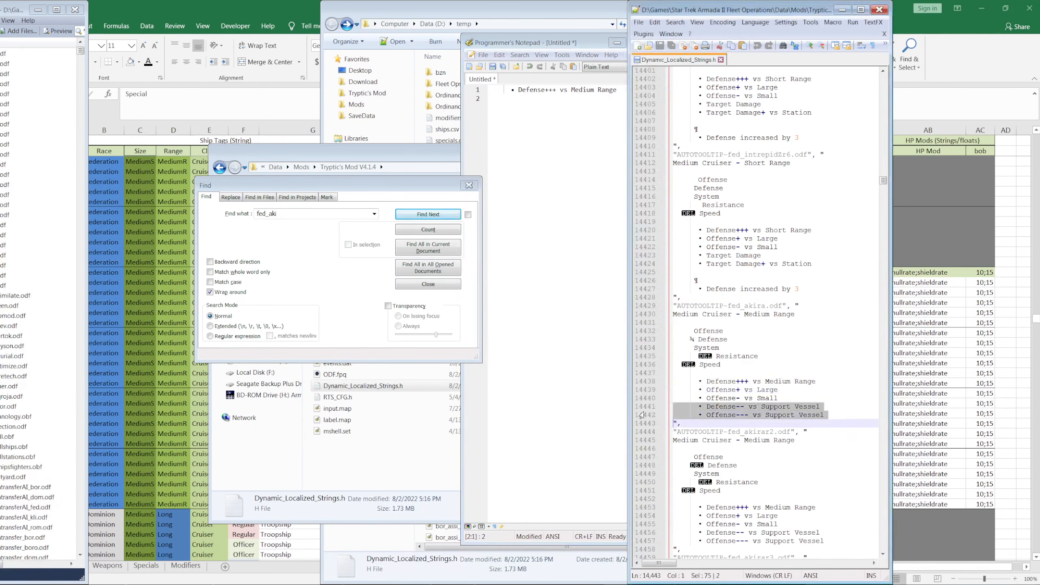
left_click(625, 389)
key("ctrl+v")
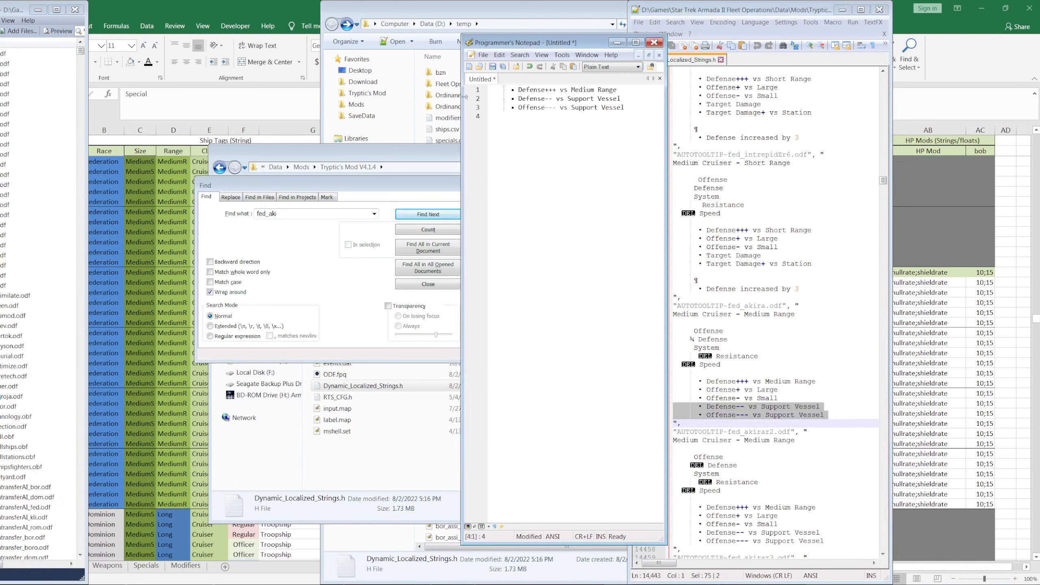
Step: Find fed_intrepid.odf via fed_int and replace its "Defense+++ vs Short Range" line with the three lines collected in Programmer's Notepad
left_click_drag(469, 91, 466, 135)
key("ctrl+c")
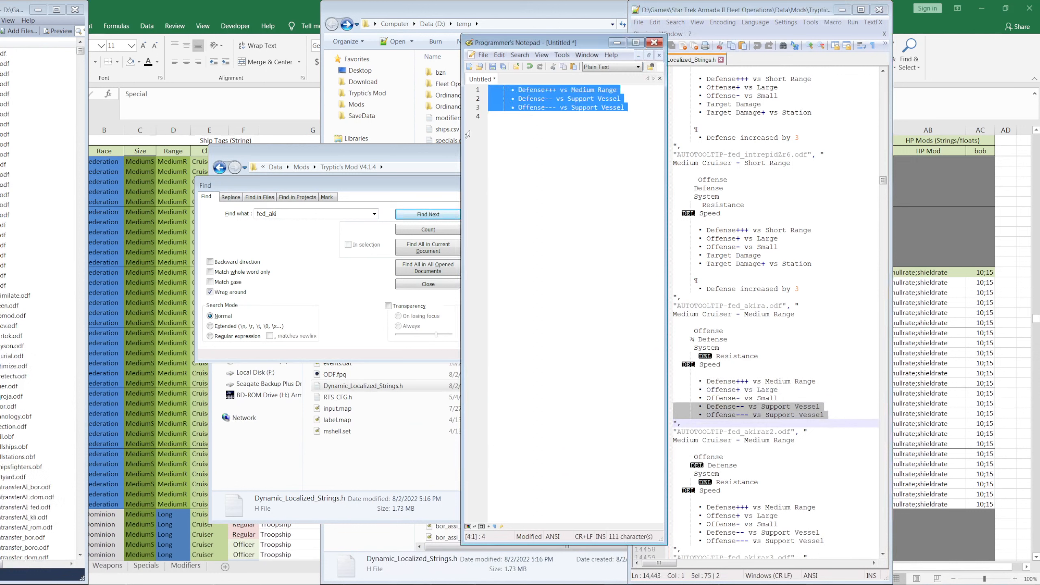
left_click(307, 212)
left_click(302, 213)
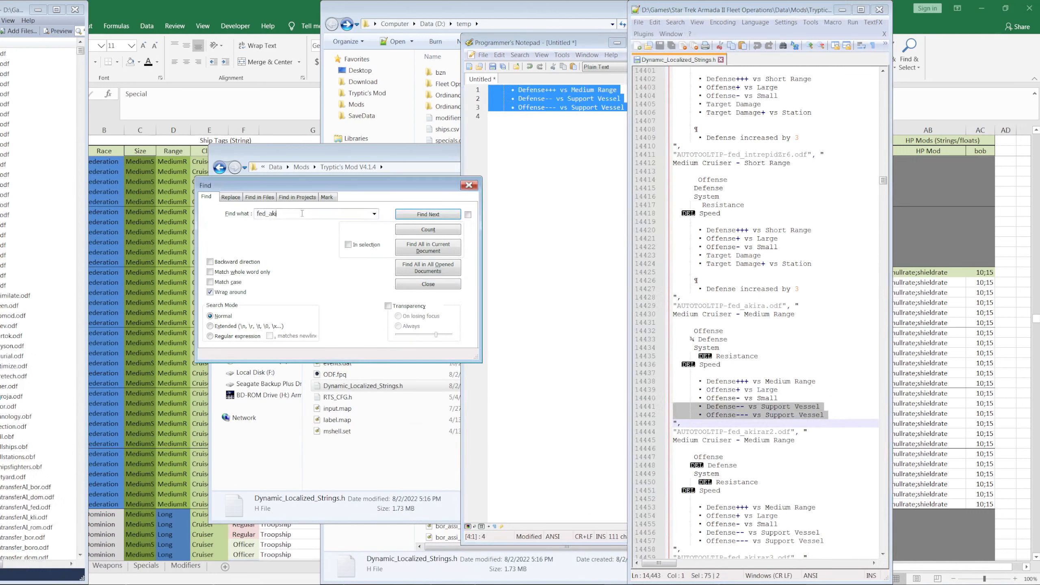
type("int")
key("Return")
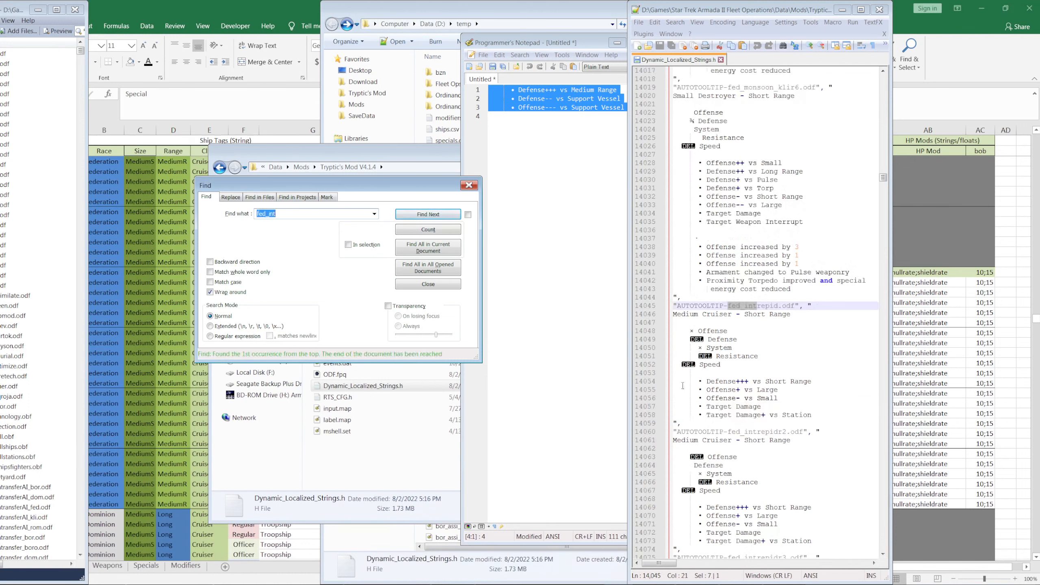
left_click(663, 382)
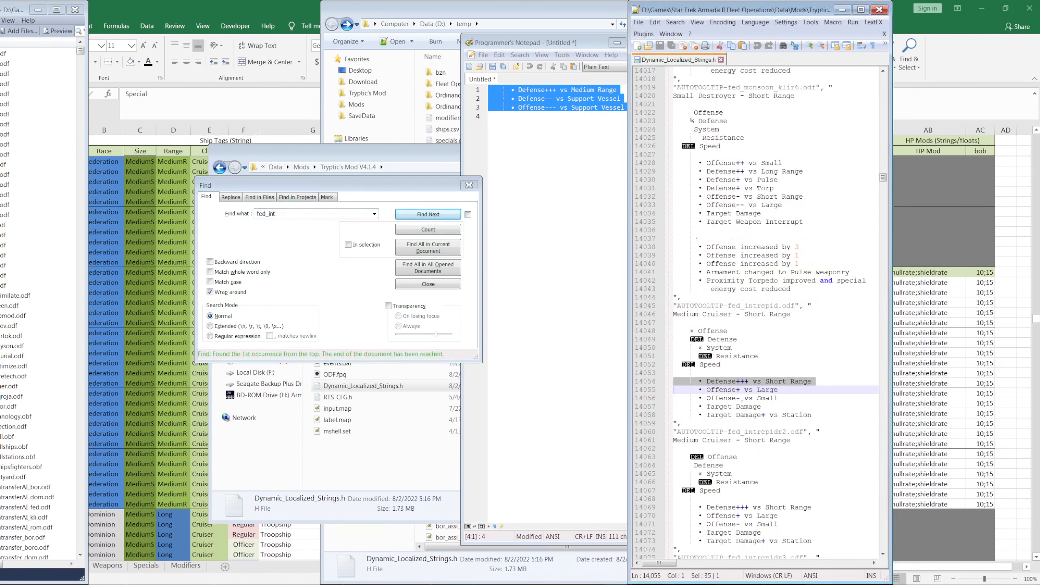
key("ctrl+v")
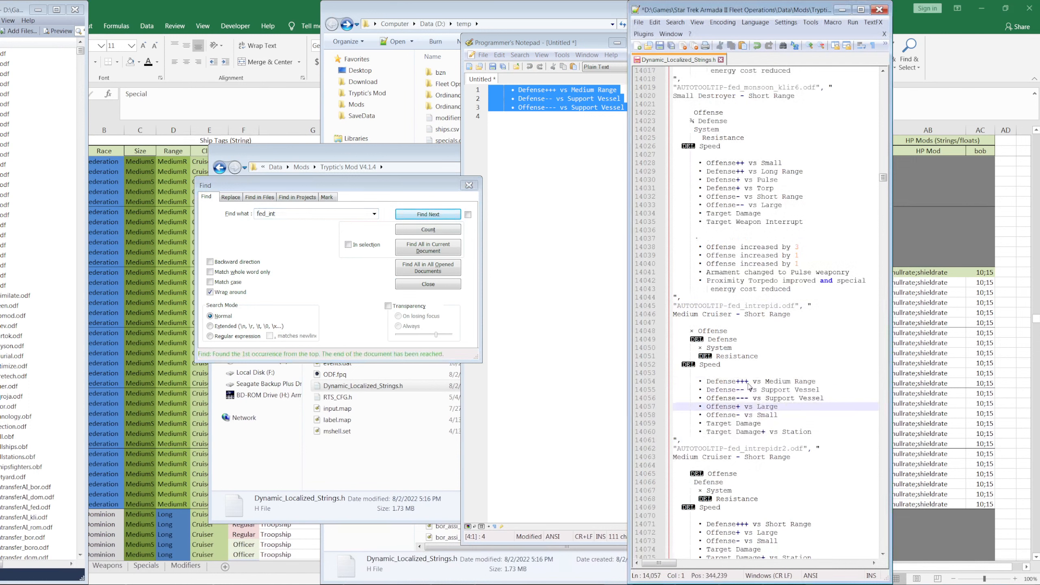
Step: Move the two Support Vessel lines in the fed_intrepid.odf tooltip directly below "Offense- vs Small"
left_click_drag(659, 392, 644, 403)
key("ctrl+c")
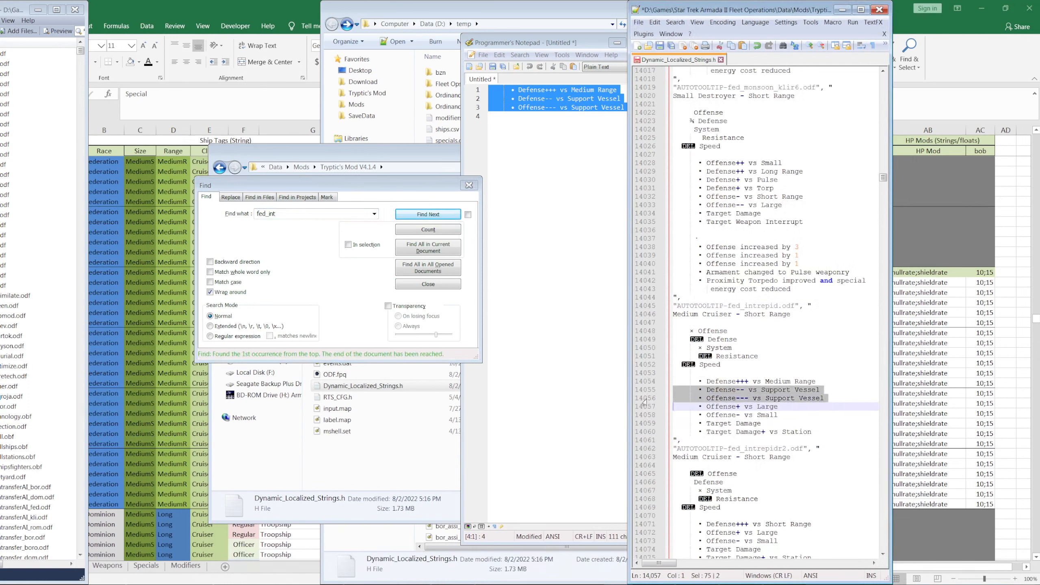
key("Delete")
left_click(676, 405)
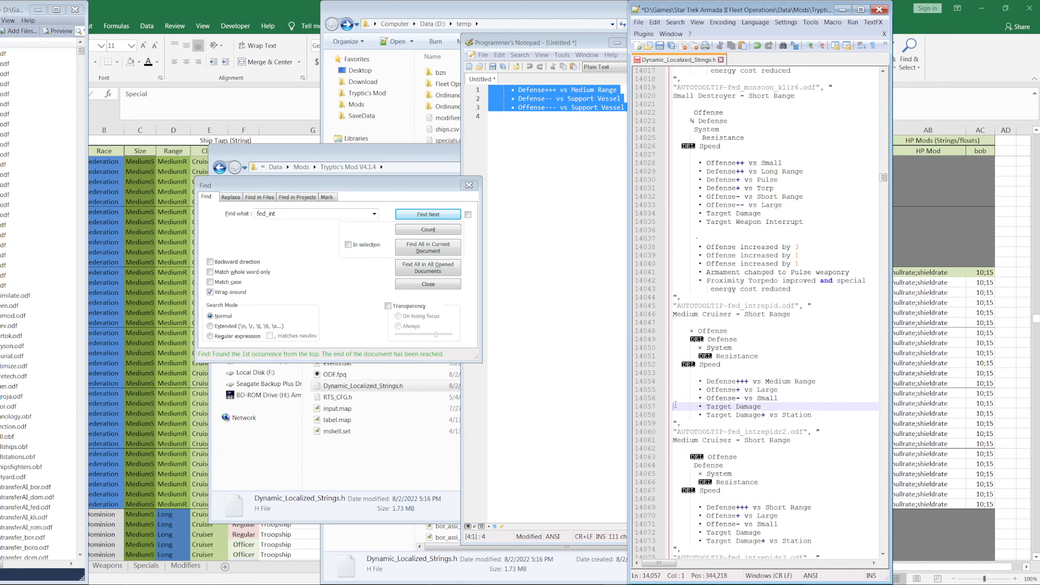
key("ctrl+v")
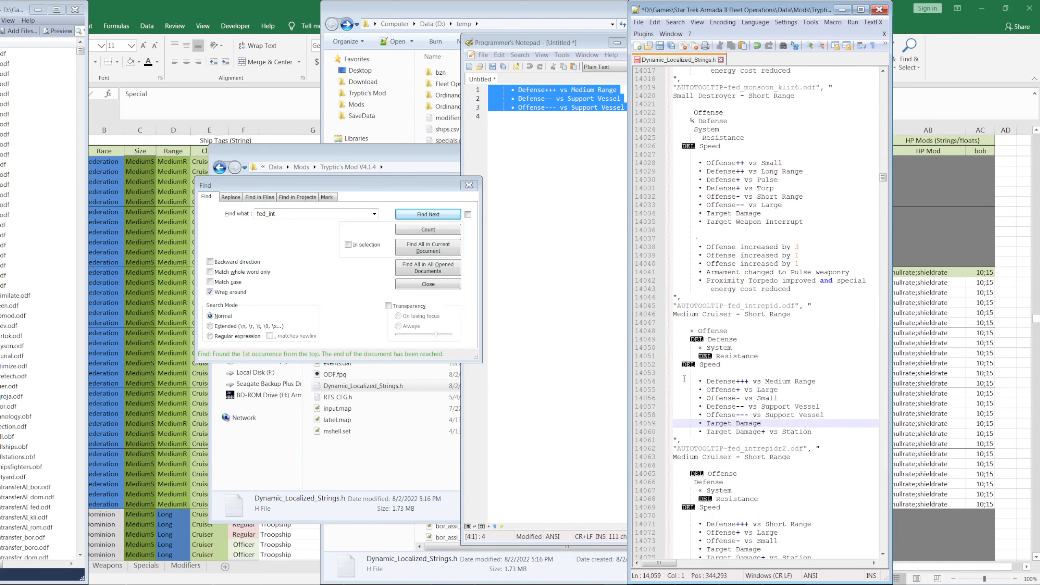
Step: Copy the fed_intrepid.odf modifier block, Defense+++ vs Medium Range through Target Damage+ vs Station, over the matching blocks in fed_intrepidr2 to fed_intrepidr6
left_click_drag(648, 383, 647, 465)
scroll(645, 418, "down", 4)
type("• Defense+++ vs Medium Range       • Offense+ vs Large       • Offense- vs Small       • Defense-- vs Support Vessel       • Offense--- vs Support Vessel")
scroll(641, 448, "down", 6)
type("• Defense+++ vs Medium Range • Offense+ vs Large • Offense- vs Small • Defense-- vs Support Vessel • Offense--- vs Support Vessel")
scroll(646, 431, "down", 5)
type("• Defense+++ vs Medium Range       • Offense+ vs Large       • Offense- vs Small       • Defense-- vs Support Vessel       • Offense--- vs Support Vessel")
scroll(642, 448, "down", 5)
type("• Defense+++ vs Medium Range • Offense+ vs Large • Offense- vs Small • Defense-- vs Support Vessel • Offense--- vs Support Vessel")
scroll(643, 466, "down", 6)
type("• Defense+++ vs Medium Range       • Offense+ vs Large       • Offense- vs Small       • Defense-- vs Support Vessel       • Offense--- vs Support Vessel")
scroll(705, 428, "down", 6)
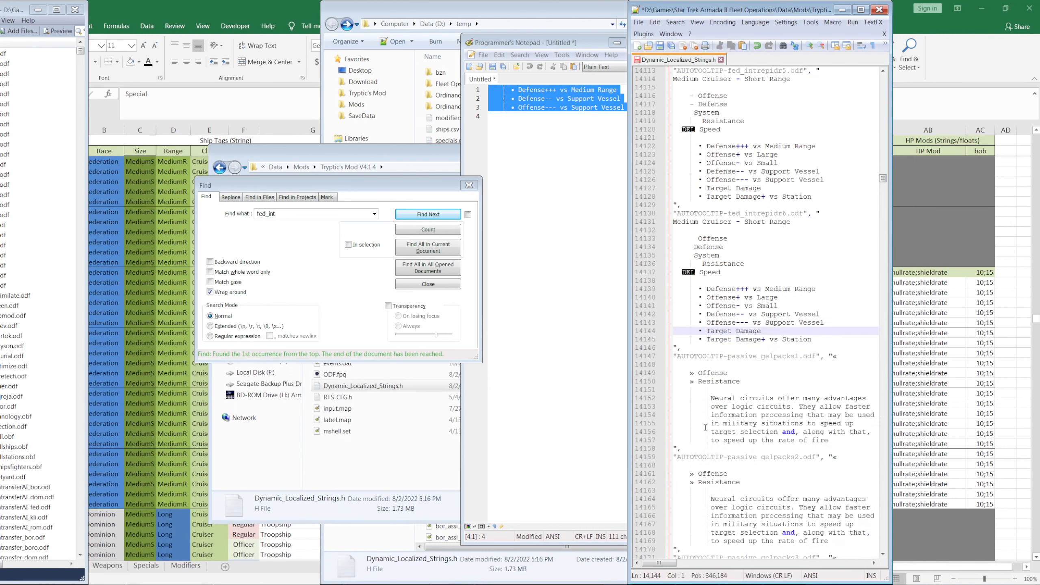
Step: Find fed_akira.odf via fed_aki and delete its "Defense+++ vs Medium Range" line and both Support Vessel lines
left_click(289, 216)
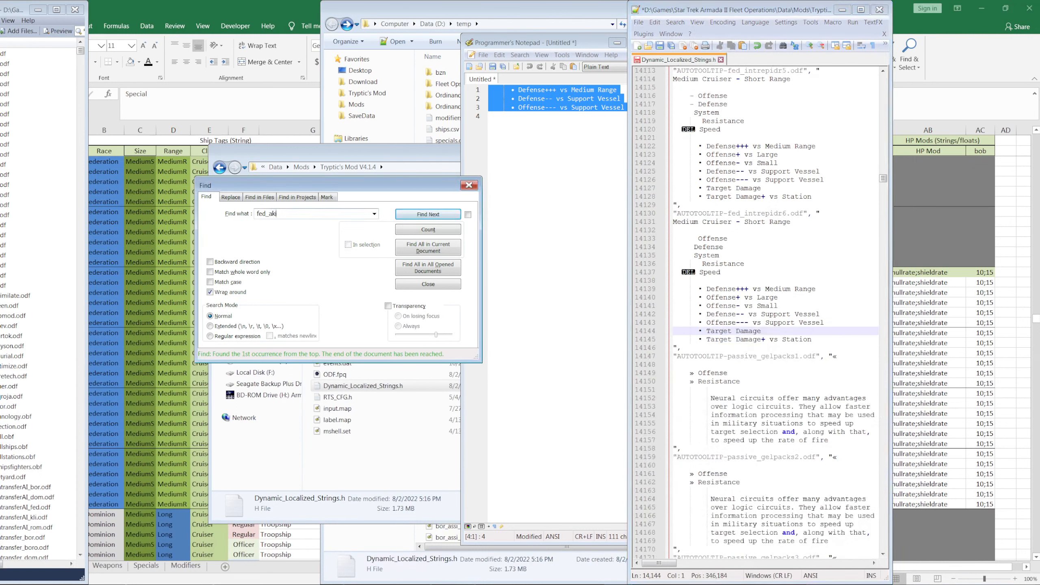
key("Return")
left_click(636, 385)
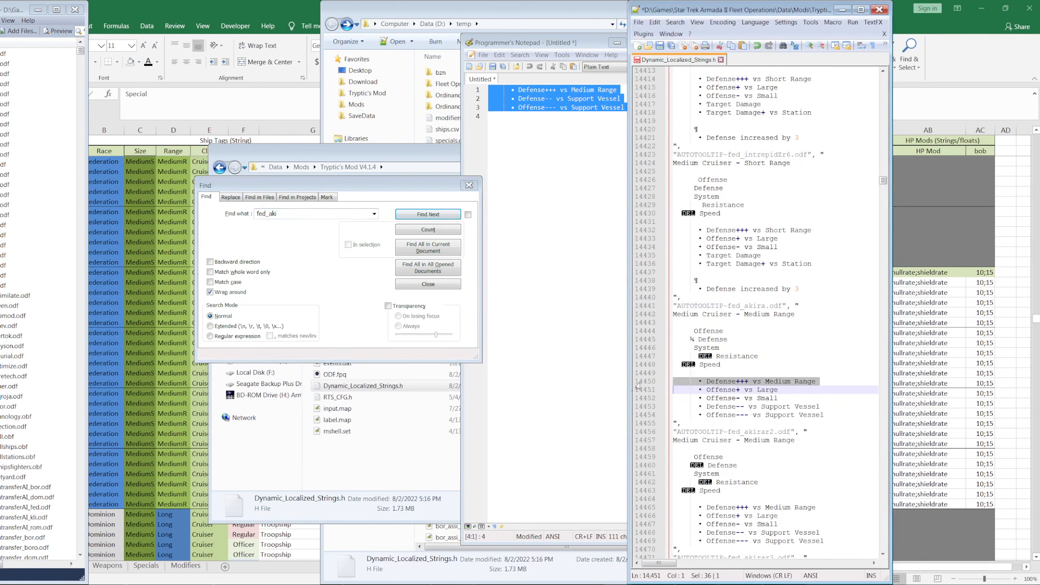
key("Delete")
left_click_drag(641, 398, 641, 407)
key("Delete")
Step: Delete the "Defense+++ vs Medium Range" line and both Support Vessel lines from the fed_akirar2 and fed_akirar3 tooltips
scroll(641, 407, "down", 4)
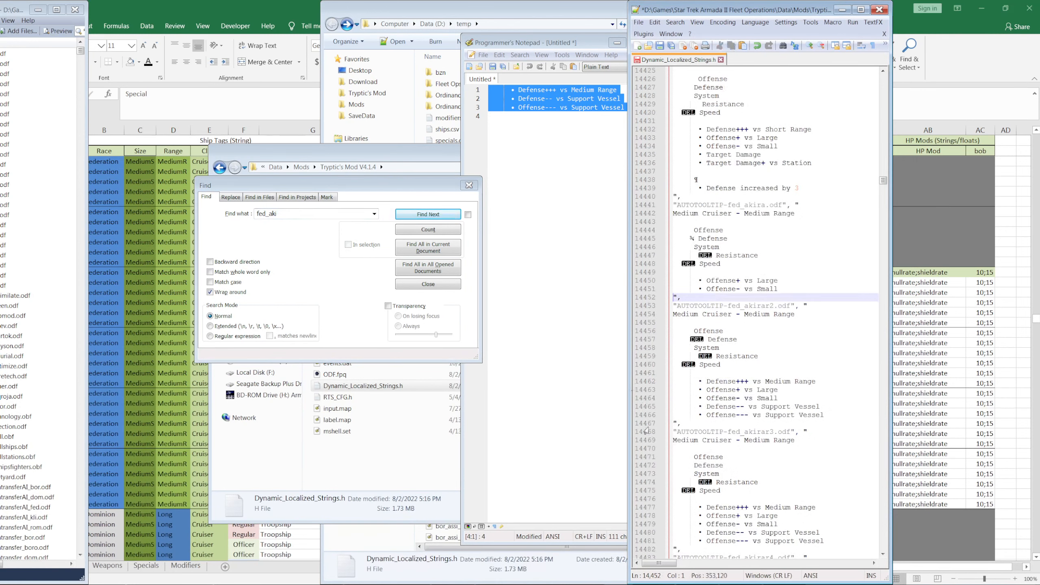
left_click(639, 384)
key("Delete")
scroll(647, 400, "down", 4)
left_click(654, 399)
key("Delete")
left_click(652, 399)
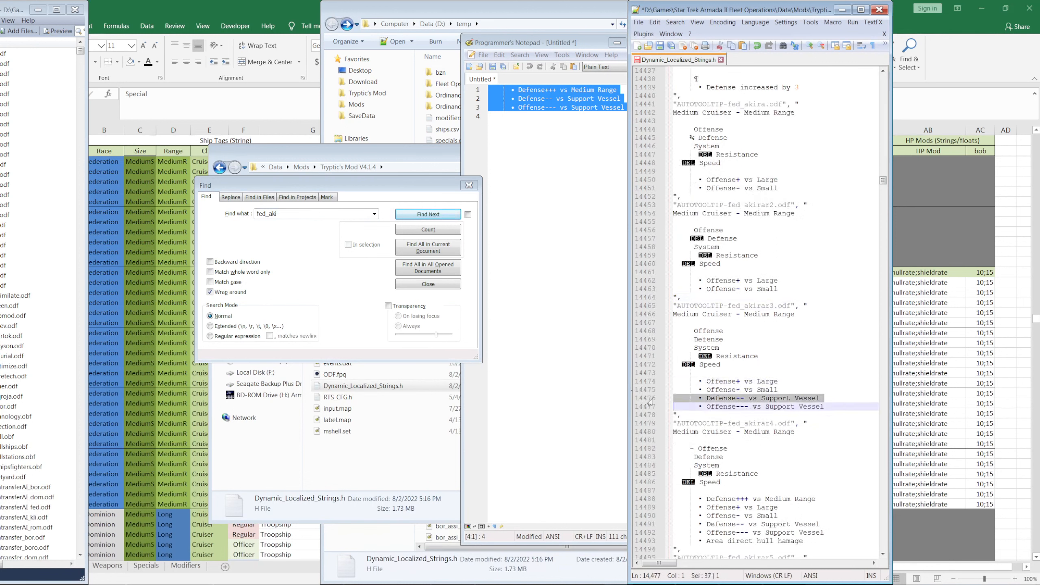
left_click(649, 406, "shift")
key("Delete")
Step: Delete the "Defense+++ vs Medium Range" line and both Support Vessel lines from the fed_akirar4.odf tooltip
scroll(649, 400, "down", 4)
left_click(652, 389)
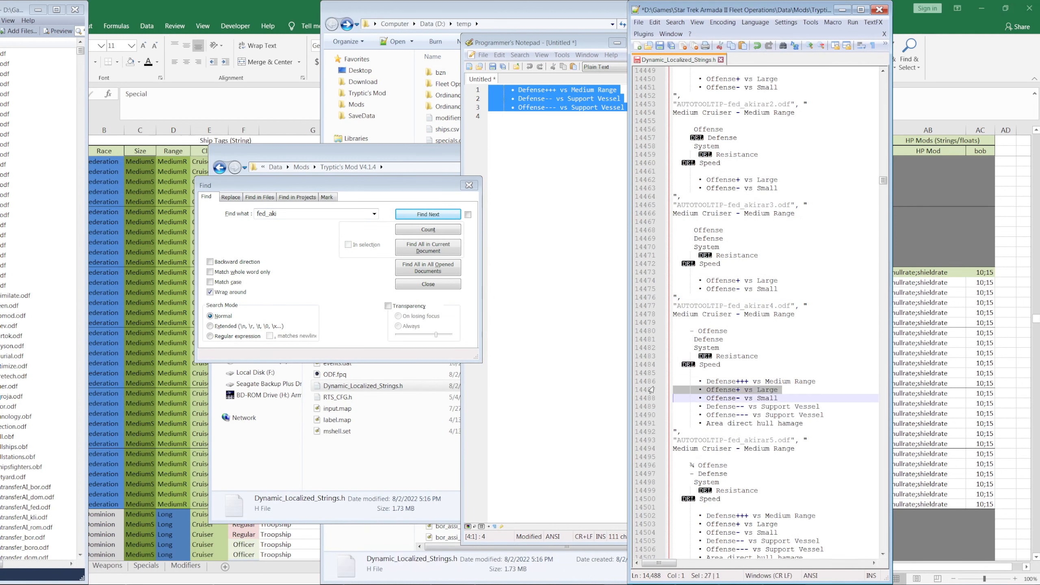
left_click(651, 382)
key("Delete")
left_click(649, 399)
left_click(649, 407, "shift")
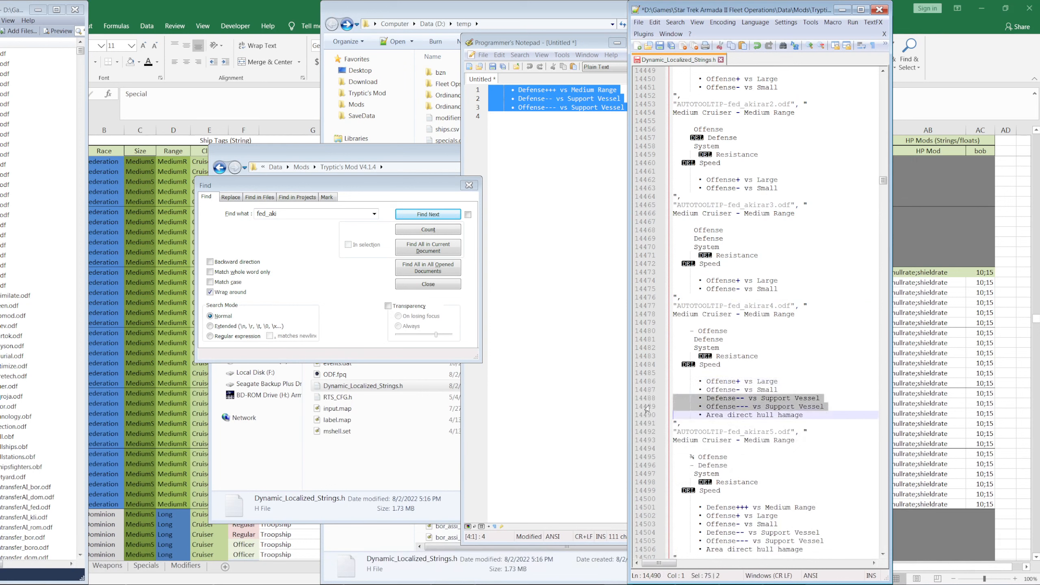
key("Delete")
Step: Delete the "Defense+++ vs Medium Range" line and both Support Vessel lines from the fed_akirar5.odf tooltip
scroll(650, 423, "down", 5)
left_click(649, 366)
key("Delete")
left_click(649, 386)
left_click(649, 390, "shift")
key("Delete")
Step: Strip the Medium Range and Support Vessel lines from fed_akirar6.odf and copy its "Offense+ vs Large" and "Offense- vs Small" lines
scroll(648, 393, "down", 4)
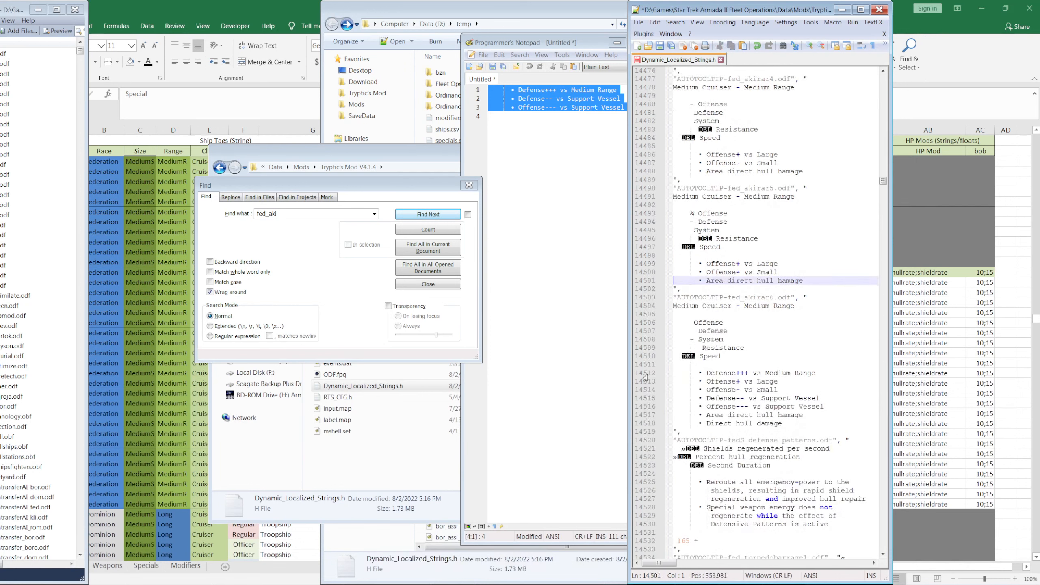
left_click(645, 374)
key("Delete")
left_click_drag(649, 398, 648, 381)
key("ctrl+c")
key("Delete")
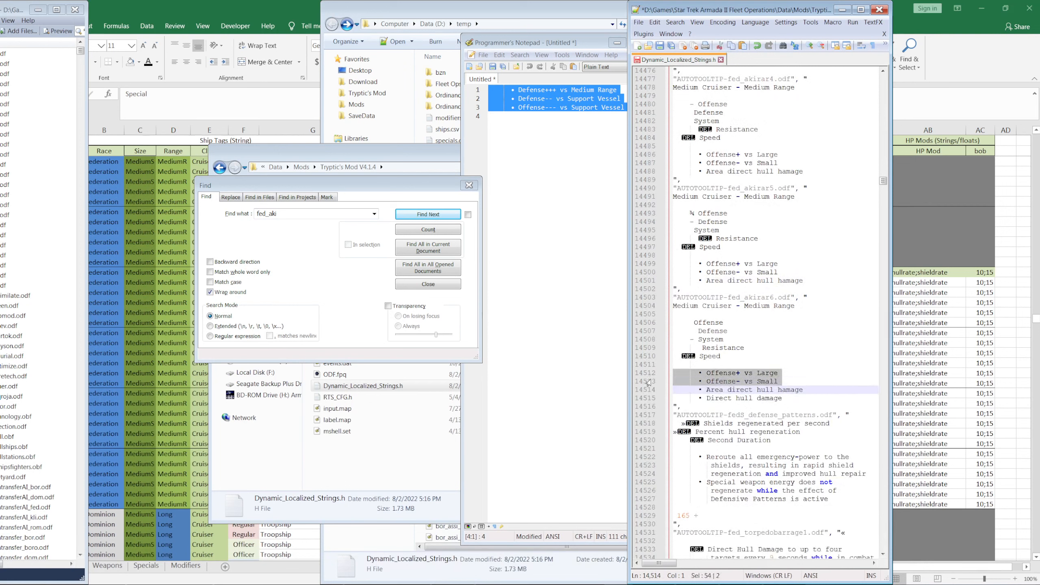
Step: Replace the five-line modifier block in fed_akiraY and fed_akiraYr2 to fed_akiraYr6 with the copied Offense+ vs Large and Offense- vs Small lines
scroll(648, 382, "down", 16)
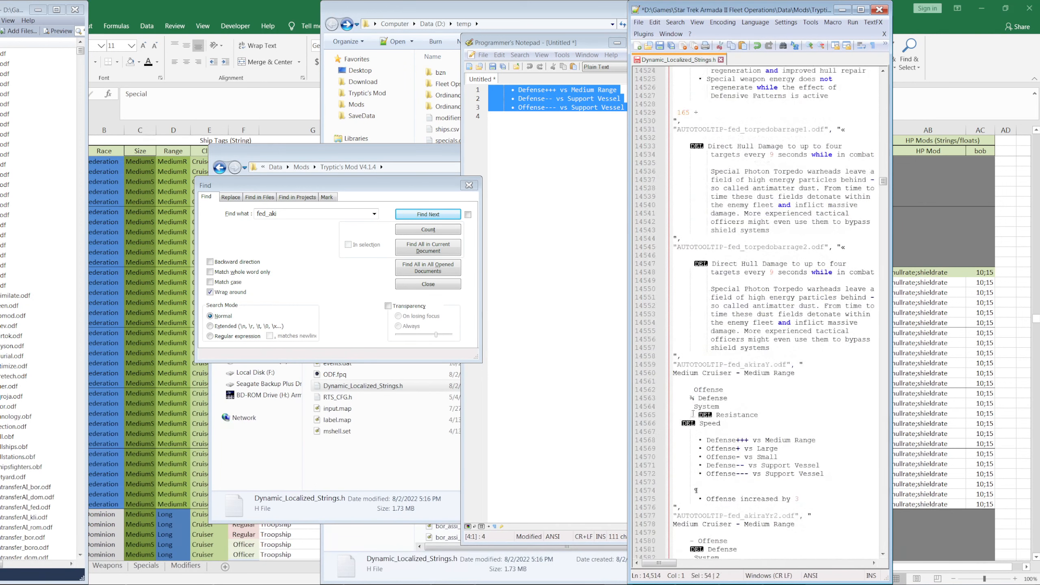
scroll(693, 414, "down", 4)
left_click_drag(646, 345, 644, 376)
key("ctrl+v")
scroll(644, 375, "down", 5)
left_click_drag(641, 341, 645, 417)
key("ctrl+v")
scroll(644, 375, "down", 5)
key("ctrl+v")
scroll(655, 375, "down", 5)
key("ctrl+v")
scroll(653, 374, "down", 5)
key("ctrl+v")
scroll(644, 407, "down", 5)
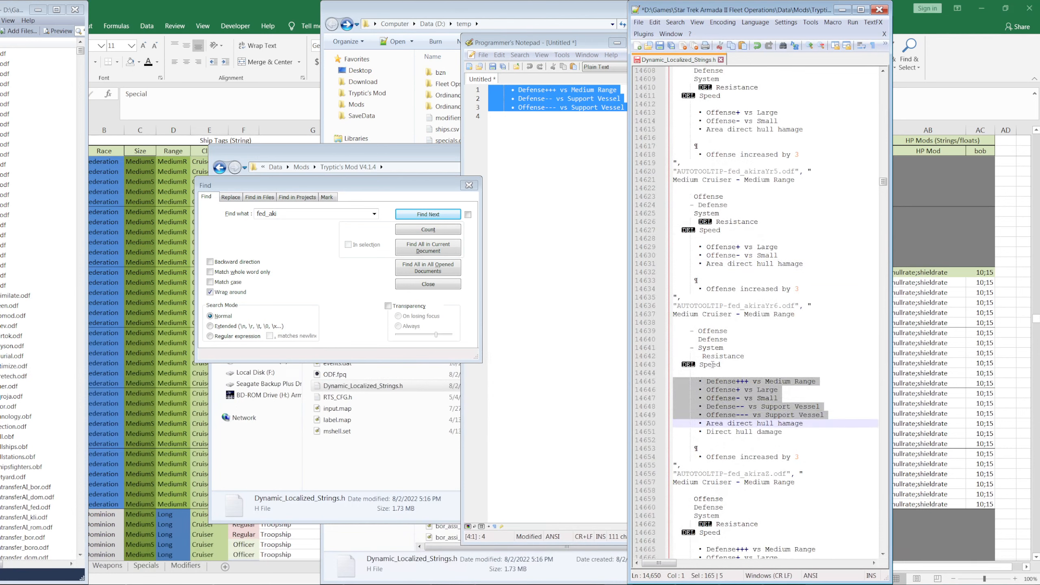
key("ctrl+v")
Step: Replace the five-line modifier block in fed_akiraZ and fed_akiraZr2 to fed_akiraZr6 with the copied Offense+ vs Large and Offense- vs Small lines
scroll(713, 365, "down", 6)
left_click_drag(641, 374, 644, 414)
key("ctrl+v")
scroll(644, 410, "down", 6)
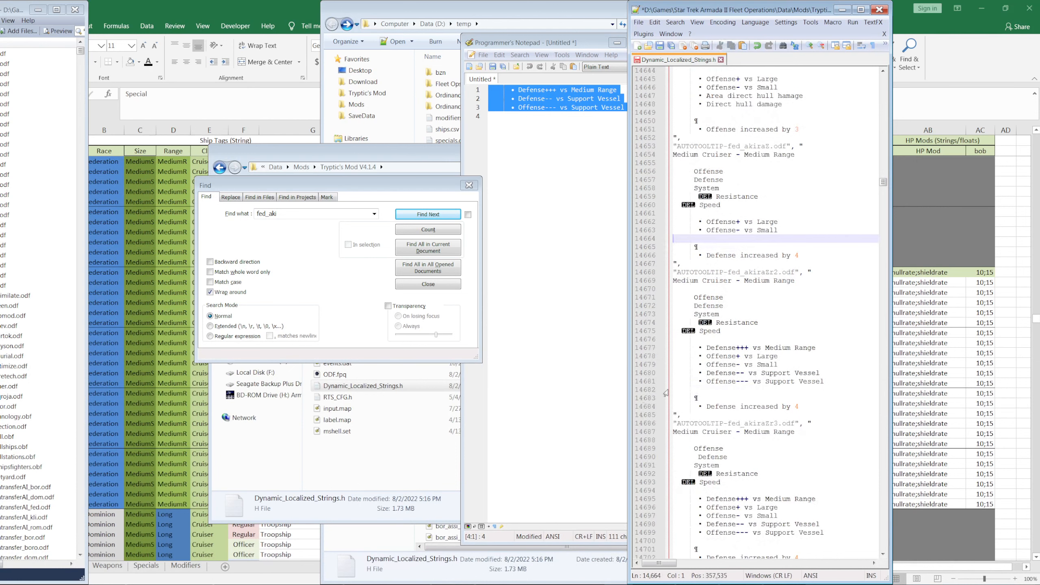
left_click_drag(642, 348, 645, 380)
key("ctrl+v")
scroll(647, 369, "down", 6)
left_click_drag(642, 323, 645, 356)
key("ctrl+v")
scroll(645, 356, "down", 6)
left_click_drag(641, 297, 645, 348)
key("ctrl+v")
scroll(650, 335, "down", 5)
key("ctrl+v")
scroll(647, 330, "down", 5)
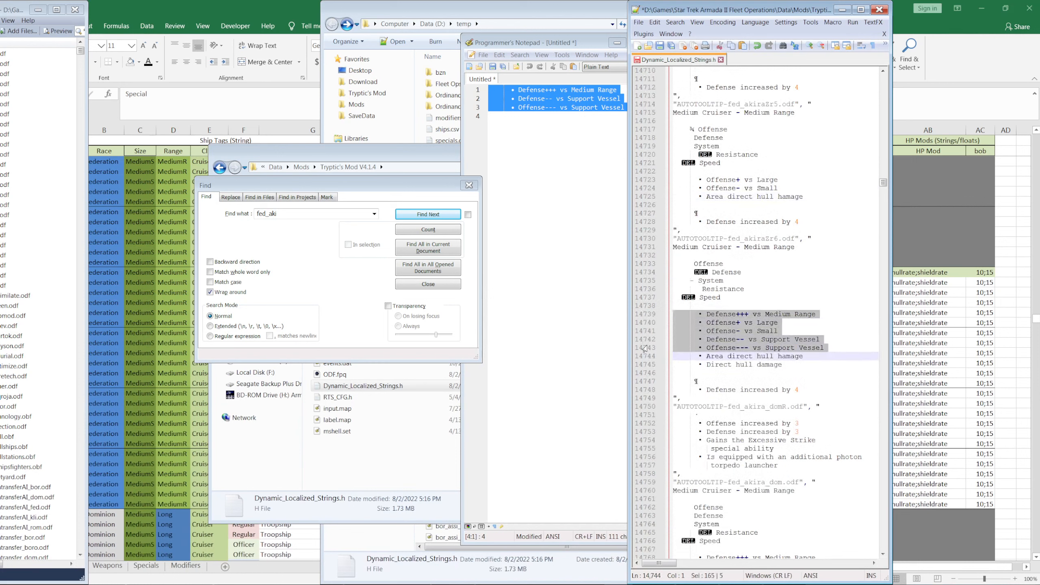
key("ctrl+v")
Step: Search the strings file for fed_int and copy the five modifier lines from Defense+++ vs Medium Range to Offense--- vs Support Vessel under fed_intrepid.odf
left_click(295, 212)
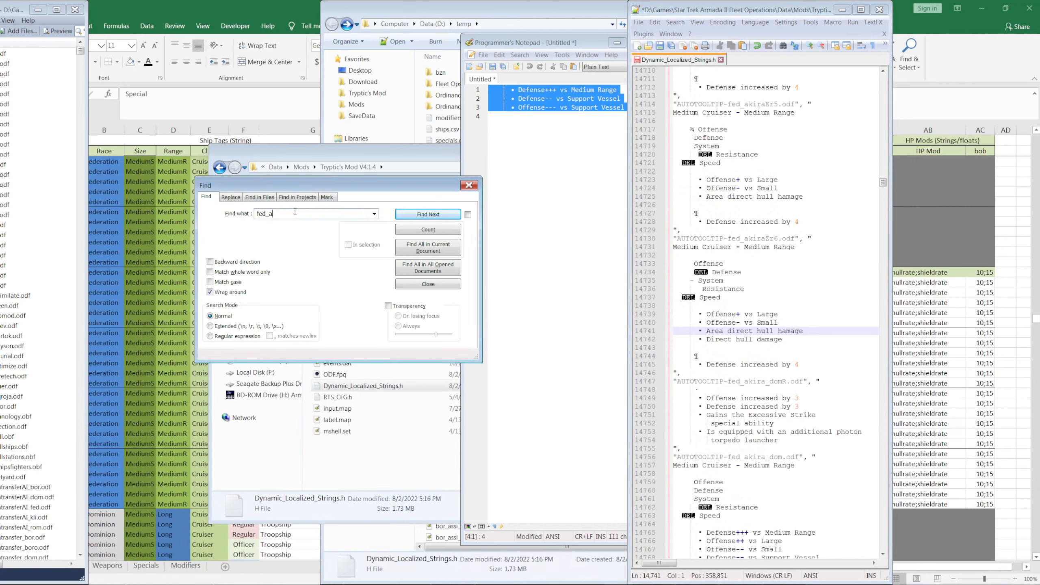
type("int")
key("Return")
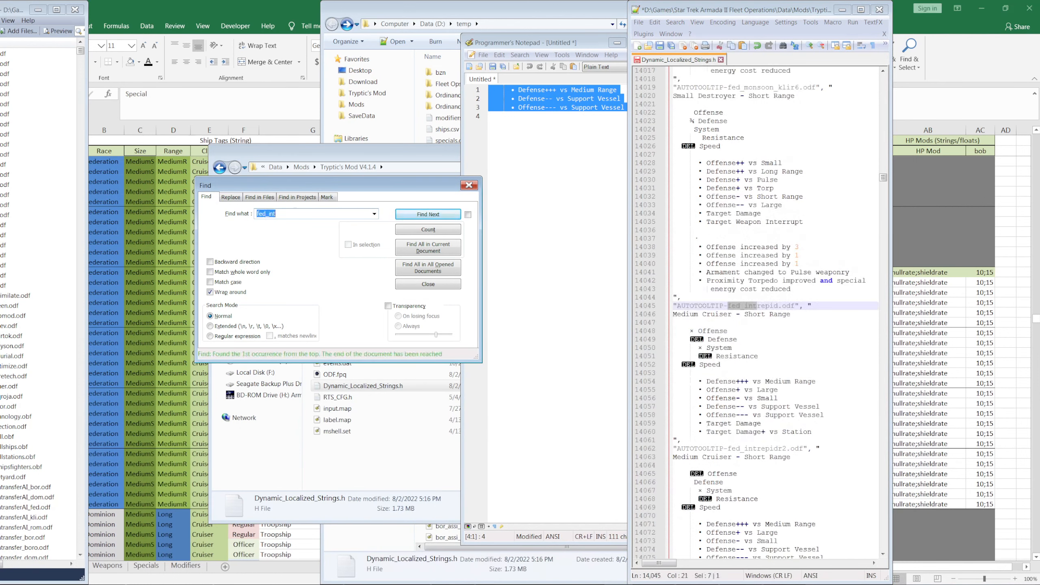
left_click_drag(647, 383, 644, 415)
key("ctrl+c")
Step: Replace the range, Large and Small modifier lines in fed_intrepidY and fed_intrepidYr2 to fed_intrepidYr6 with the copied five-line block
scroll(739, 383, "down", 20)
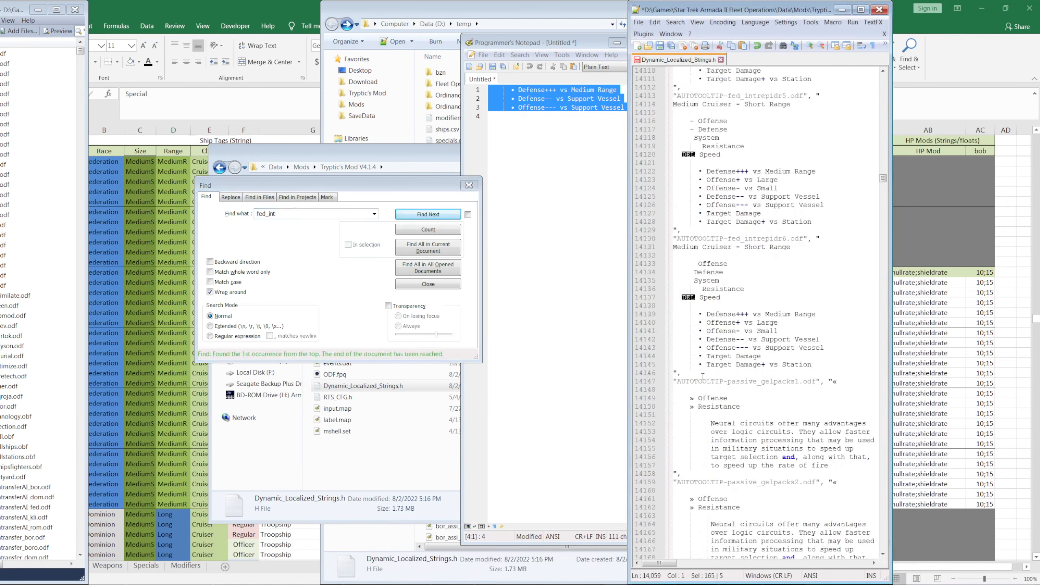
scroll(686, 377, "down", 16)
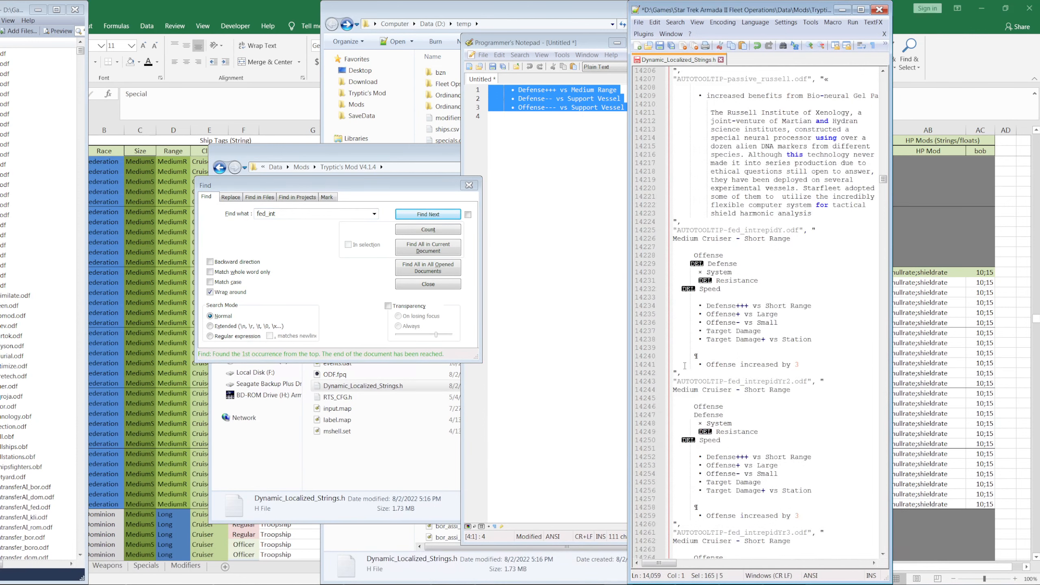
left_click_drag(640, 307, 649, 484)
key("ctrl+v")
scroll(656, 340, "down", 5)
key("ctrl+v")
scroll(655, 363, "down", 6)
key("ctrl+v")
scroll(641, 382, "down", 6)
key("ctrl+v")
scroll(655, 371, "down", 7)
key("ctrl+v")
scroll(651, 393, "down", 5)
key("ctrl+v")
Step: Replace the range, Large and Small modifier lines in fed_intrepidZ and fed_intrepidZr2 to fed_intrepidZr6 with the copied five-line block
scroll(645, 435, "down", 6)
key("ctrl+v")
scroll(647, 454, "down", 6)
key("ctrl+v")
scroll(680, 432, "down", 7)
key("ctrl+v")
scroll(644, 461, "down", 7)
key("ctrl+v")
scroll(658, 447, "down", 6)
key("ctrl+v")
scroll(645, 467, "down", 6)
key("ctrl+v")
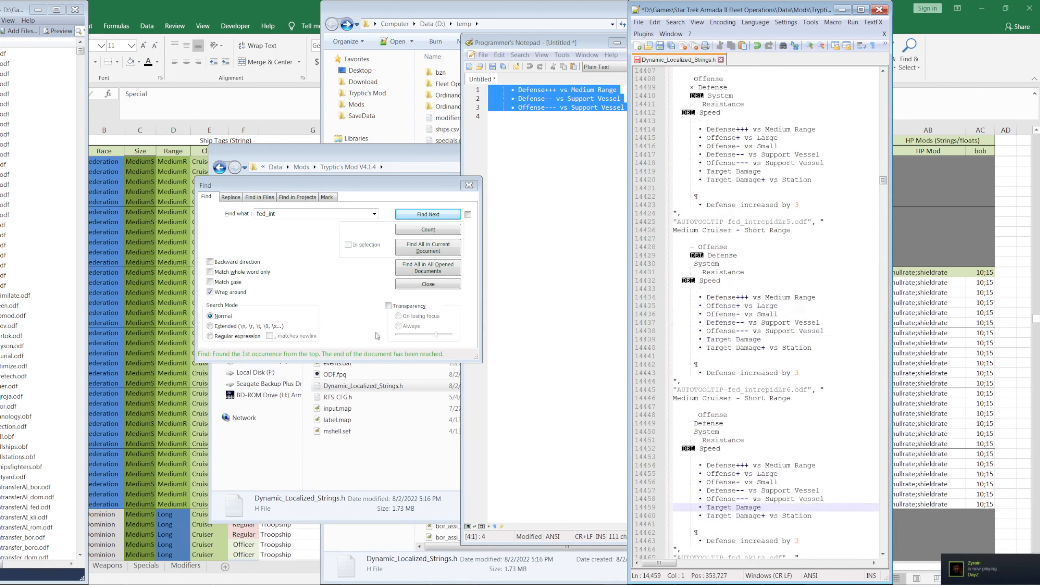
Step: Open fed_intrep.obf from the ODF archive at its weapon2 entry
left_click(49, 345)
left_click_drag(80, 51, 77, 322)
scroll(48, 309, "up", 20)
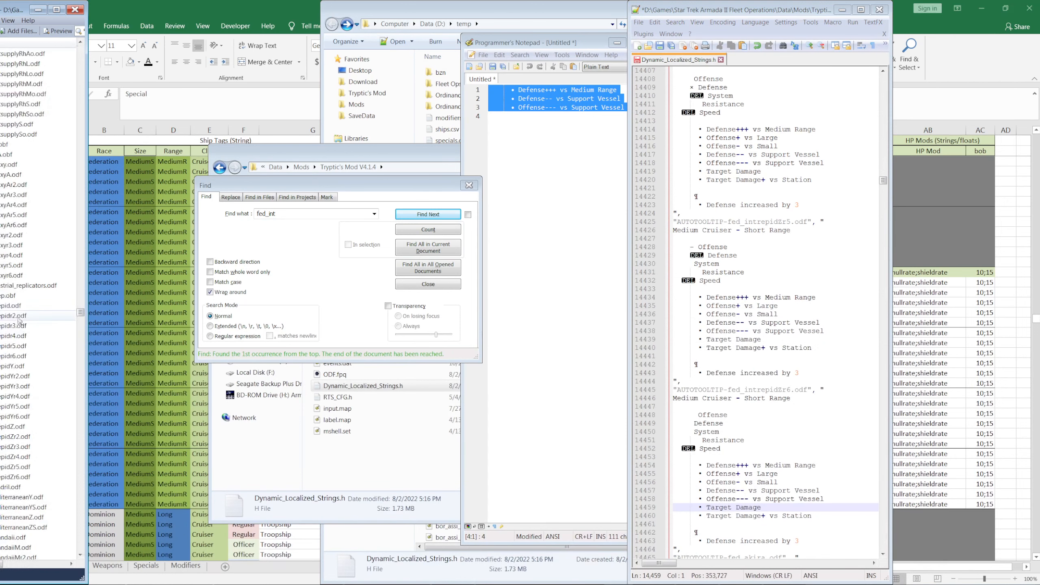
double_click(11, 296)
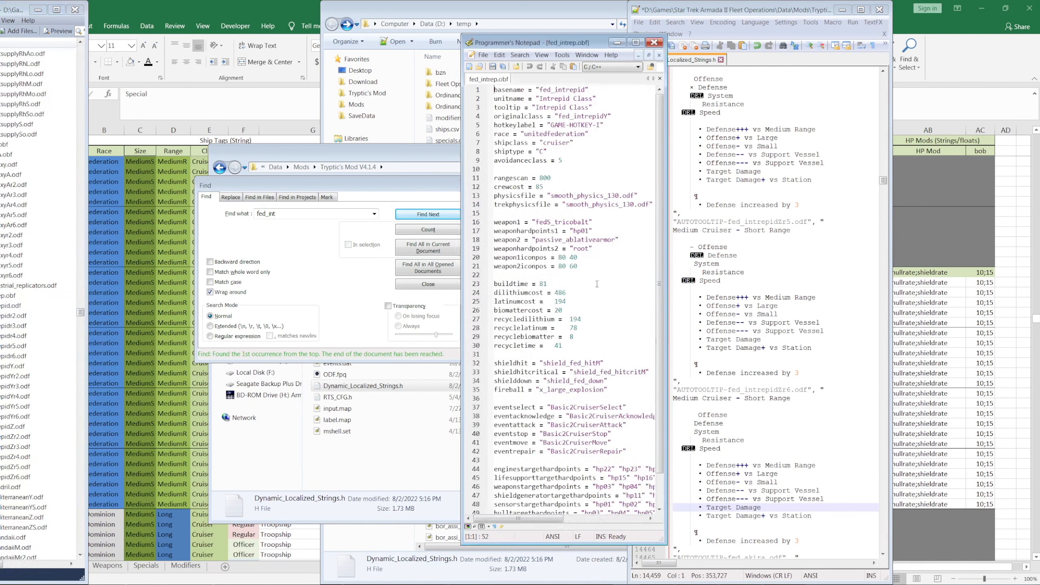
left_click(567, 239)
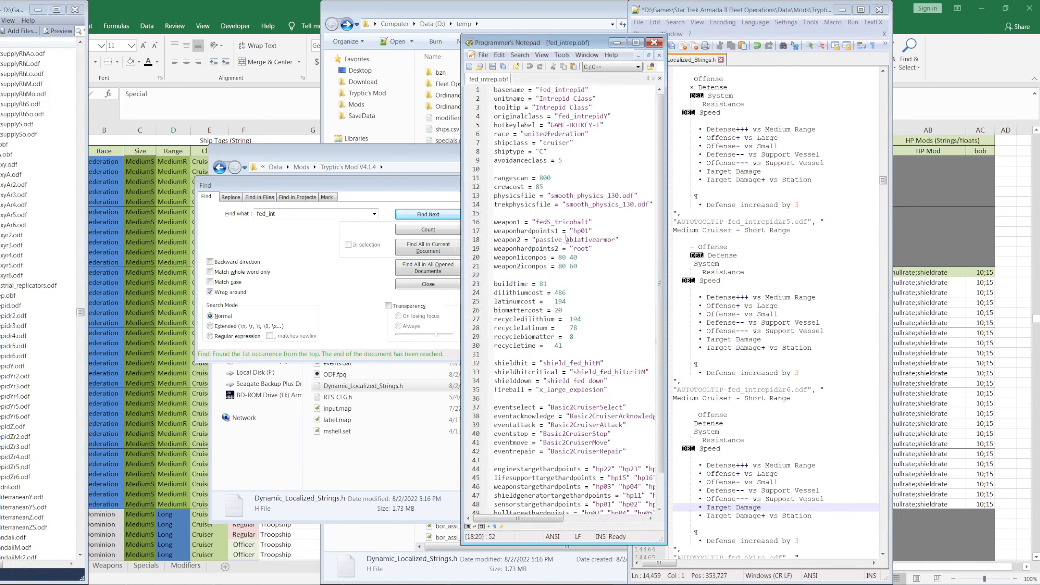
Step: Open fed_aki_dom.obf and fed_aki.obf from the archive and arrange the three files side by side
left_click(15, 297)
scroll(14, 303, "down", 20)
scroll(13, 308, "down", 20)
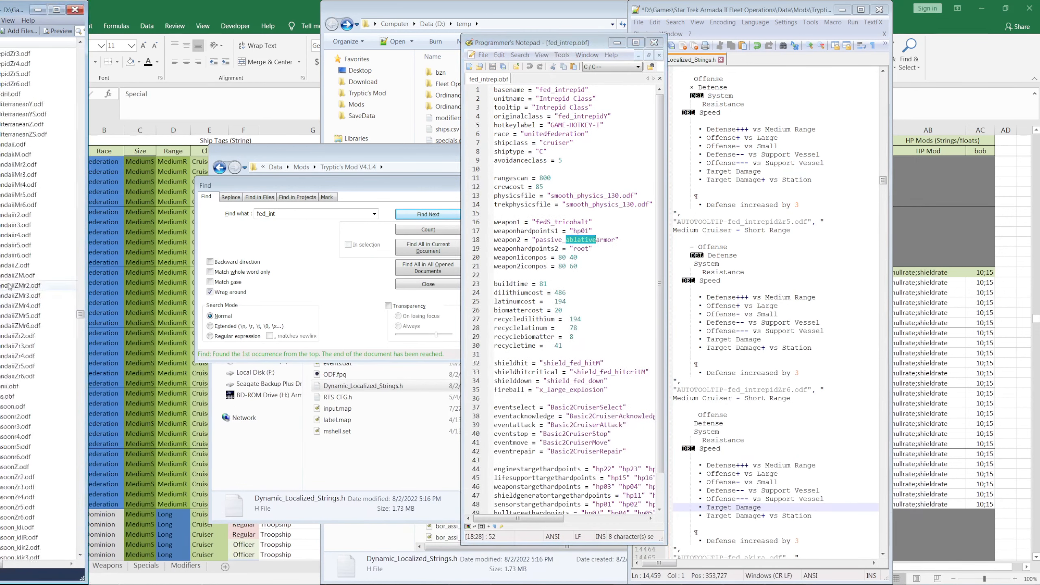
scroll(9, 285, "down", 10)
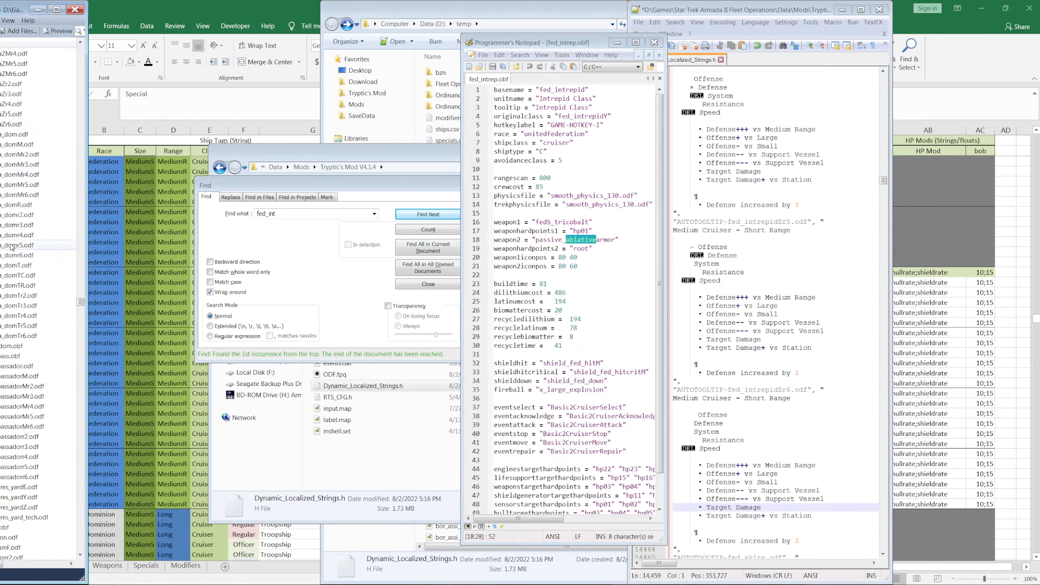
double_click(8, 350)
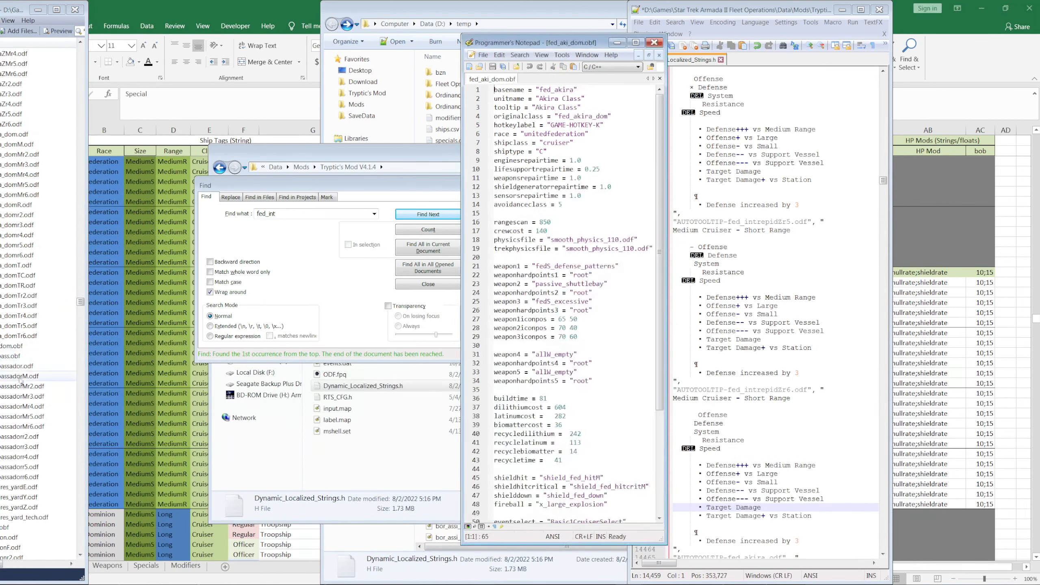
left_click(9, 264)
scroll(9, 262, "up", 6)
scroll(9, 256, "up", 5)
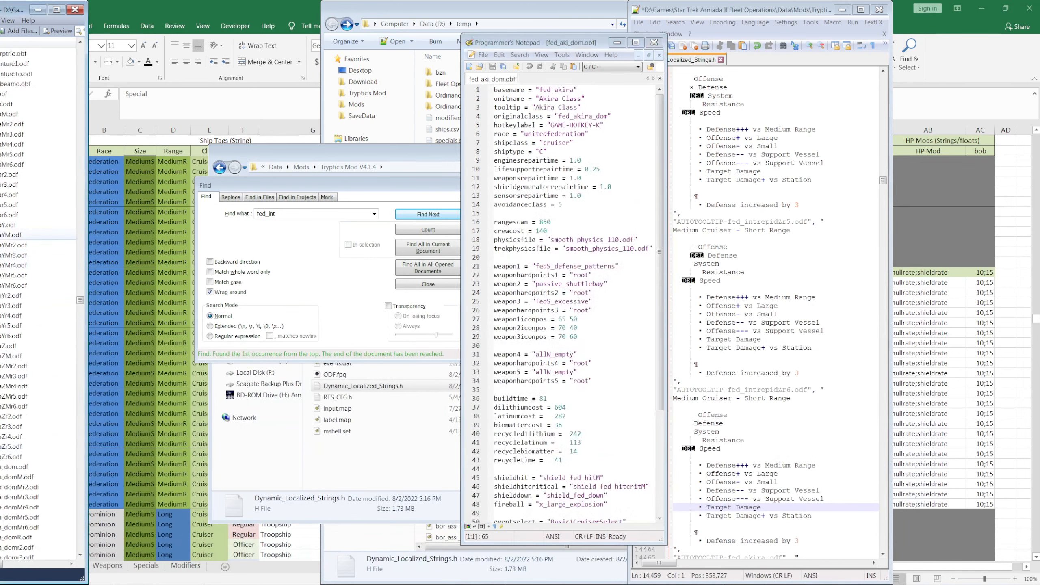
double_click(3, 95)
left_click_drag(548, 45, 659, 46)
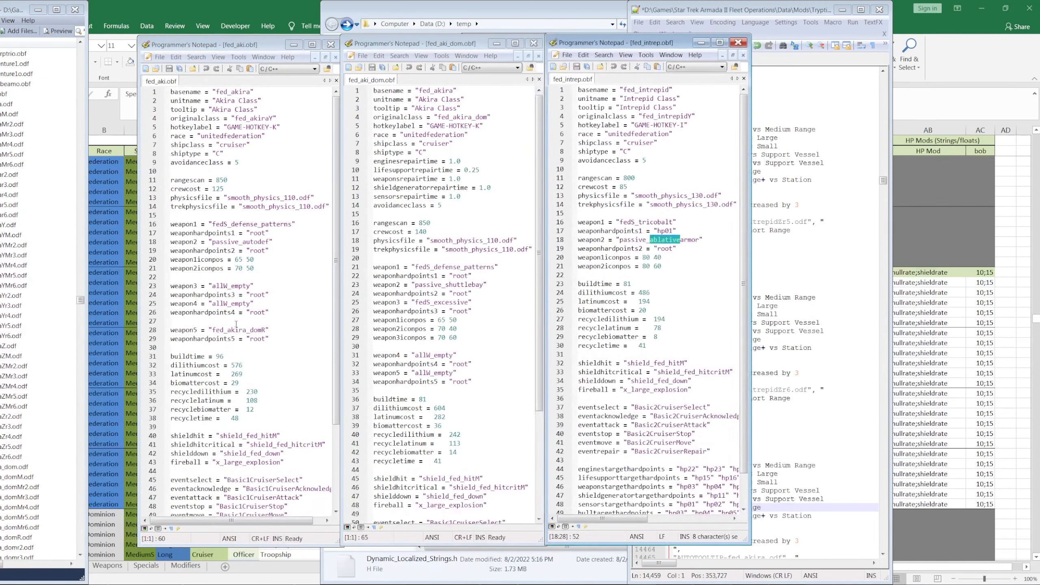
Step: Copy passive_autodef from fed_aki.obf over the weapon2 value in fed_intrep.obf, then save and close fed_intrep.obf
double_click(241, 242)
key("ctrl+c")
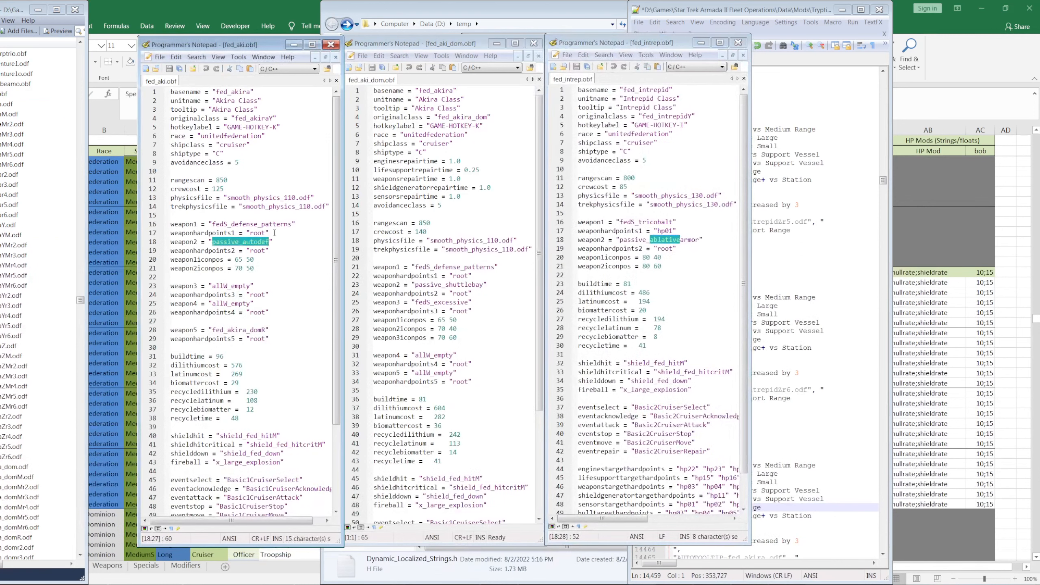
double_click(662, 239)
key("ctrl+v")
left_click(577, 67)
left_click(739, 42)
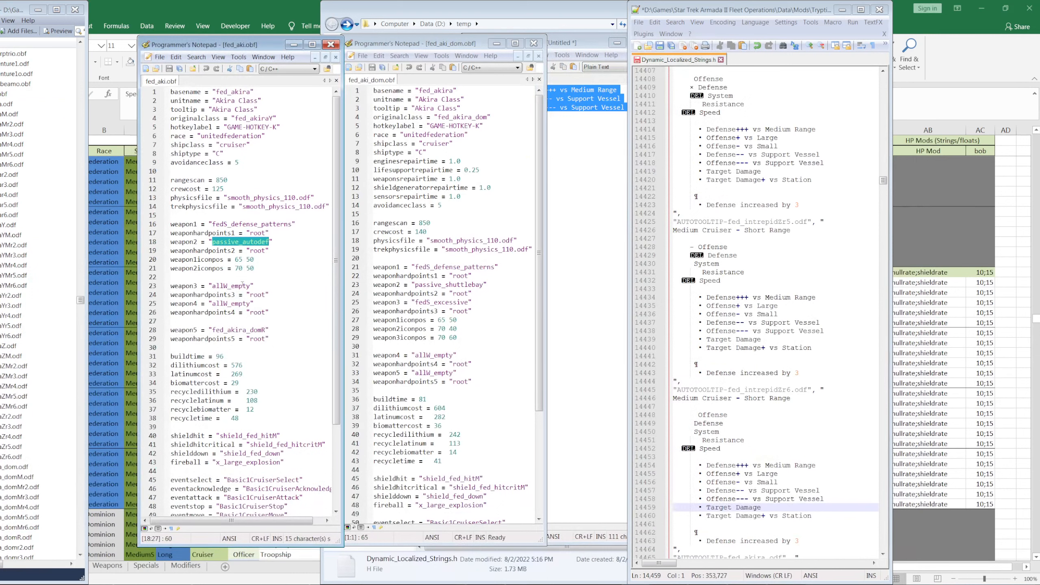
Step: In fed_aki.obf, comment out the weapon2iconpos line and set weapon2 to allW_empty
left_click(172, 270)
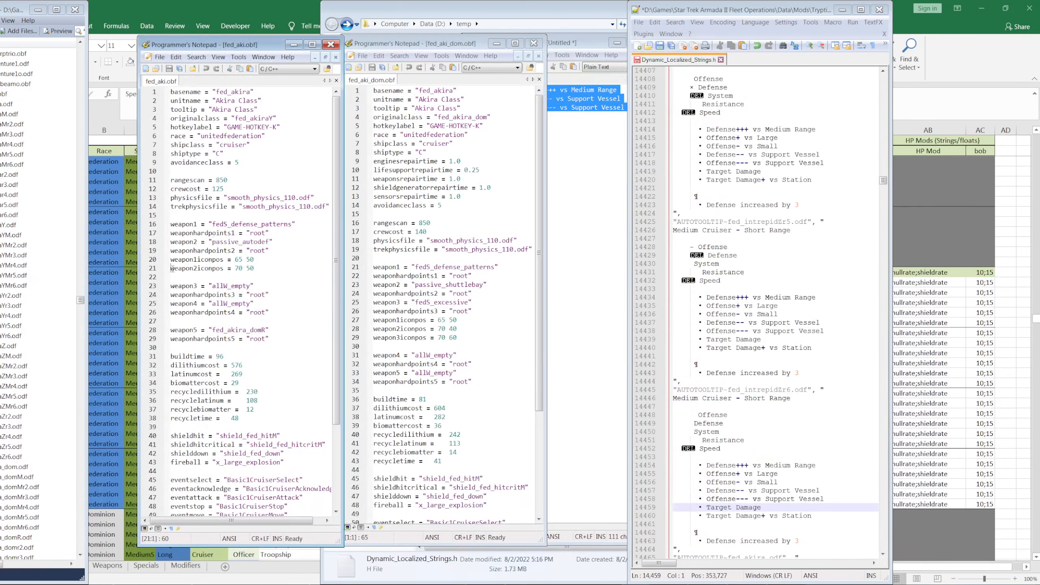
type("//")
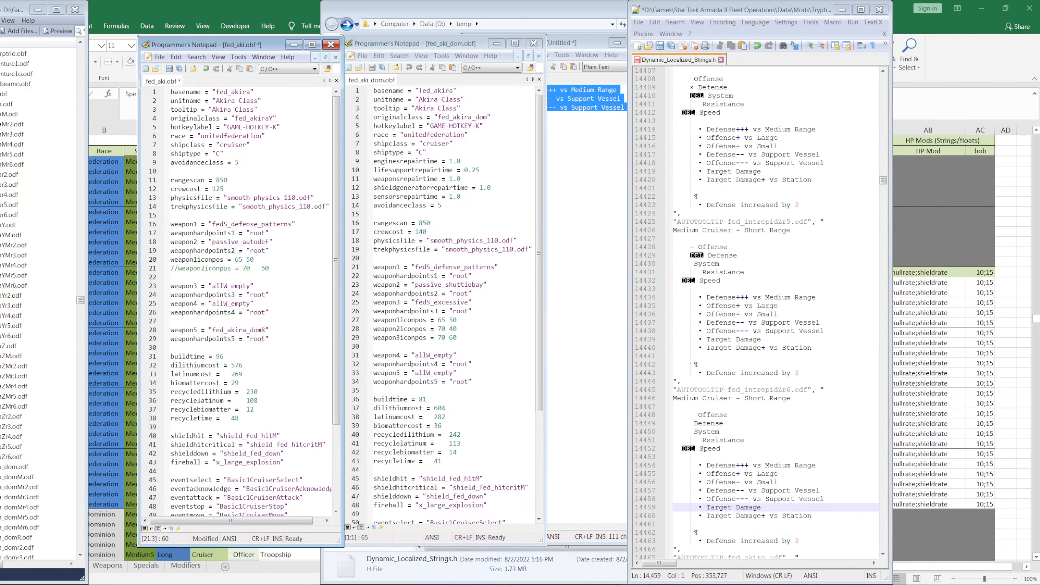
double_click(235, 287)
key("ctrl+c")
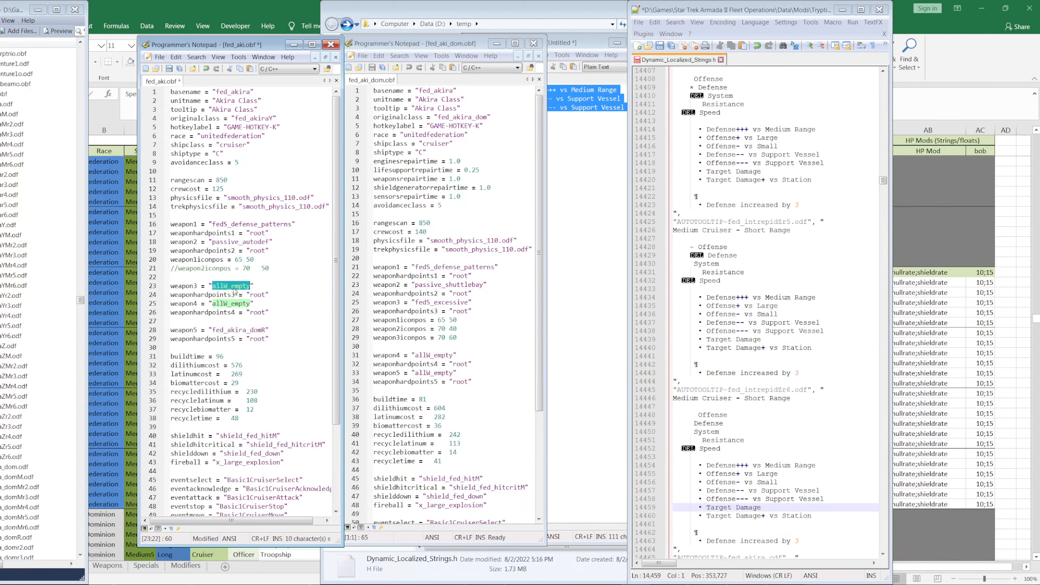
double_click(242, 242)
key("ctrl+v")
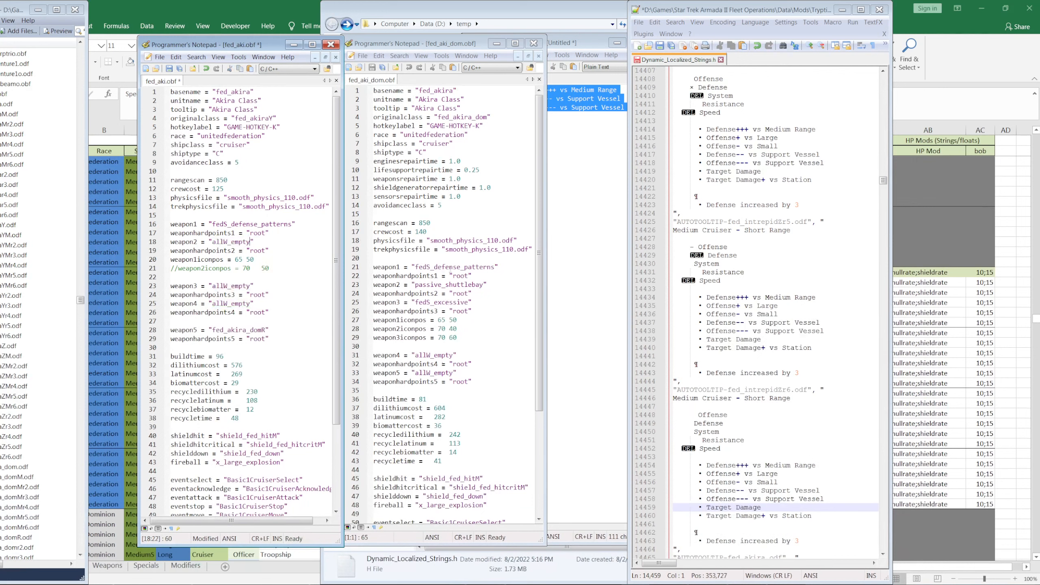
Step: In fed_aki_dom.obf, set weapon2 to allW_empty, comment out the weapon2iconpos line and save
left_click(490, 296)
scroll(483, 303, "down", 2)
scroll(472, 314, "up", 2)
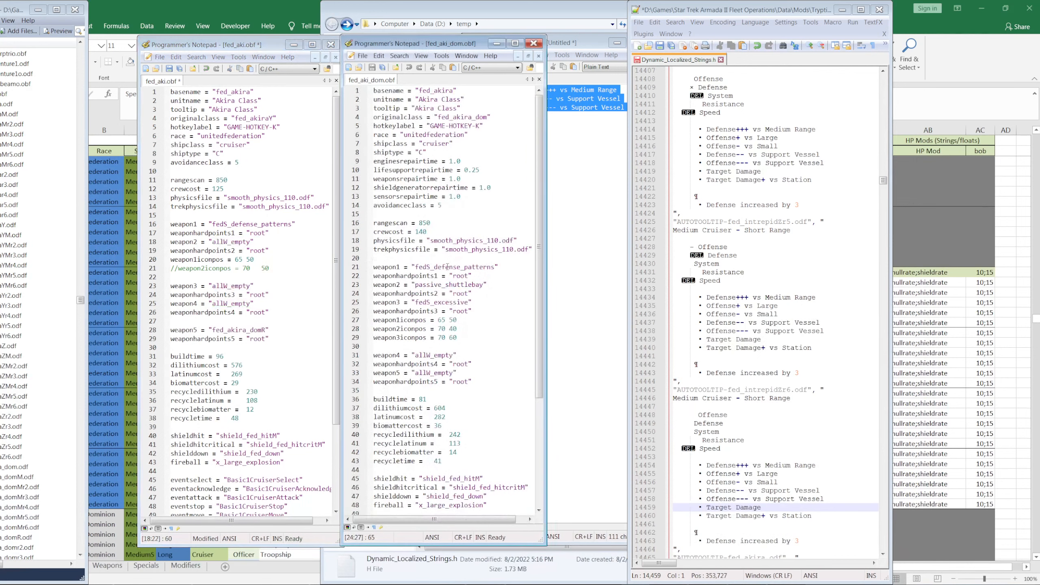
double_click(446, 286)
key("ctrl+v")
left_click(374, 329)
type("//")
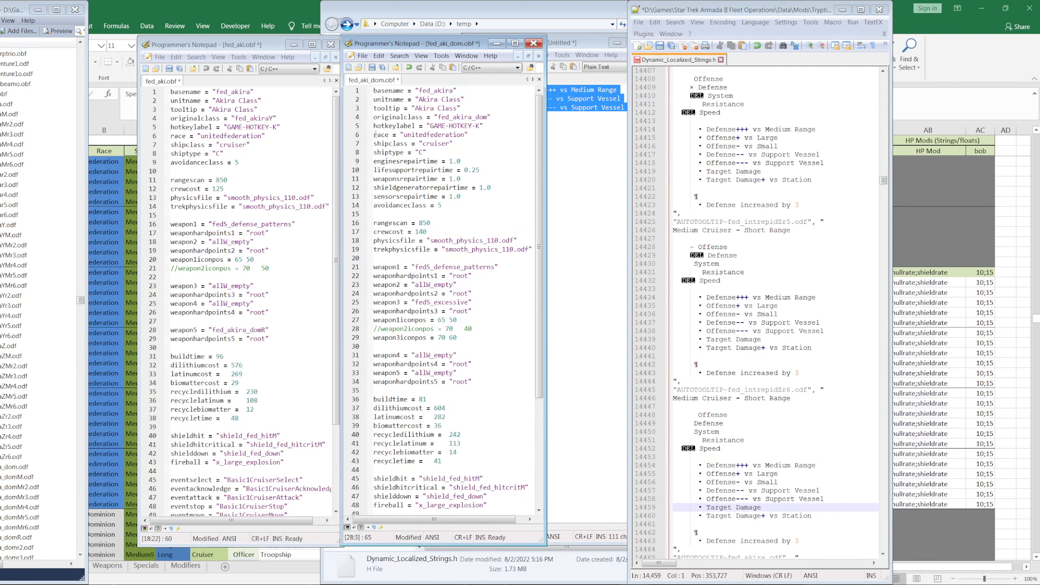
left_click(372, 67)
Step: Delete the weaponhardpoints1 line from fed_aki_dom.obf and save the file
left_click(360, 278)
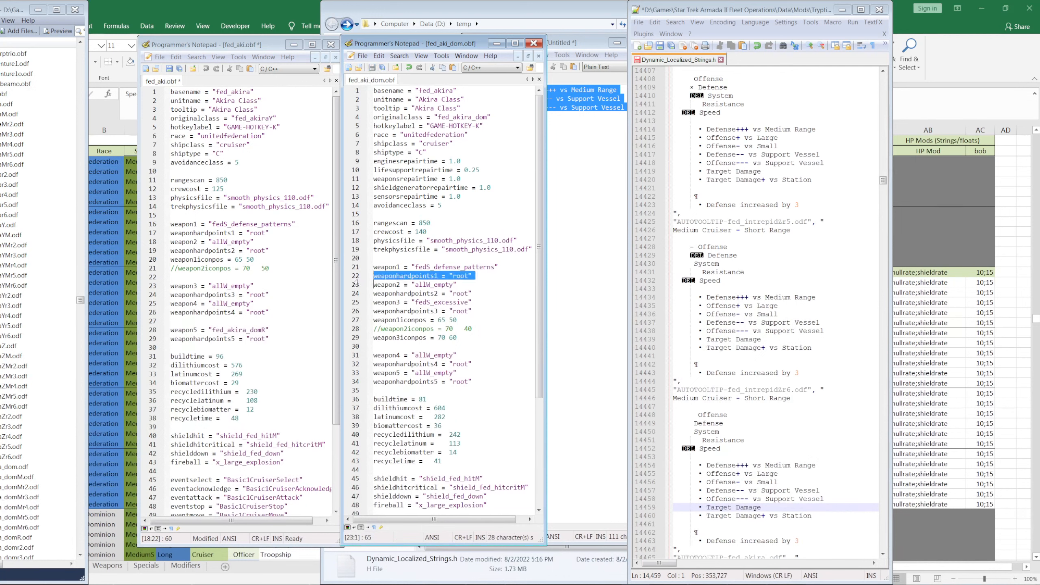
key("Delete")
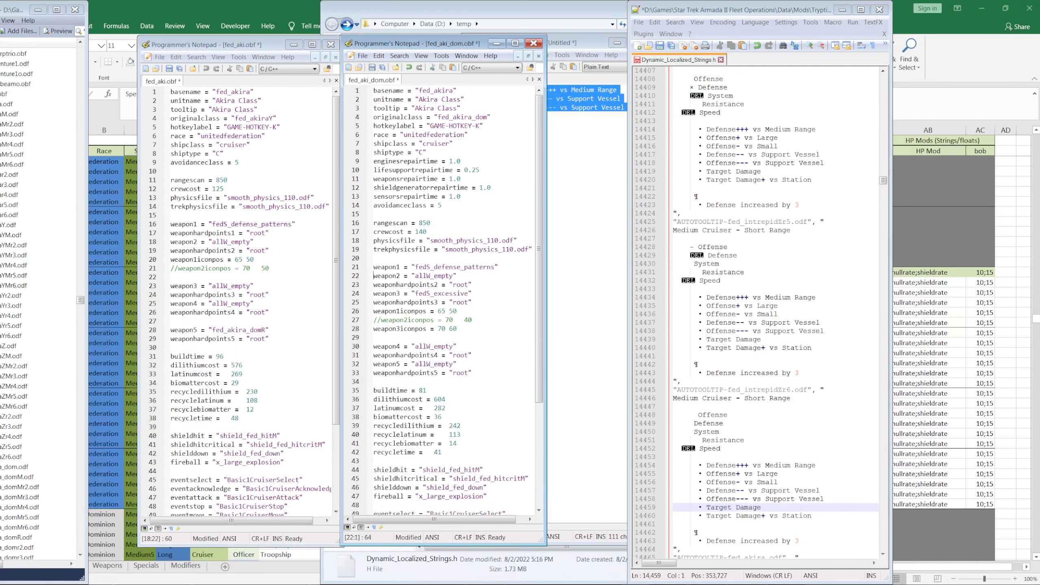
left_click(372, 67)
Step: Delete the weaponhardpoints5 and weaponhardpoints1 lines from fed_aki.obf and save the file
left_click(158, 339)
key("Delete")
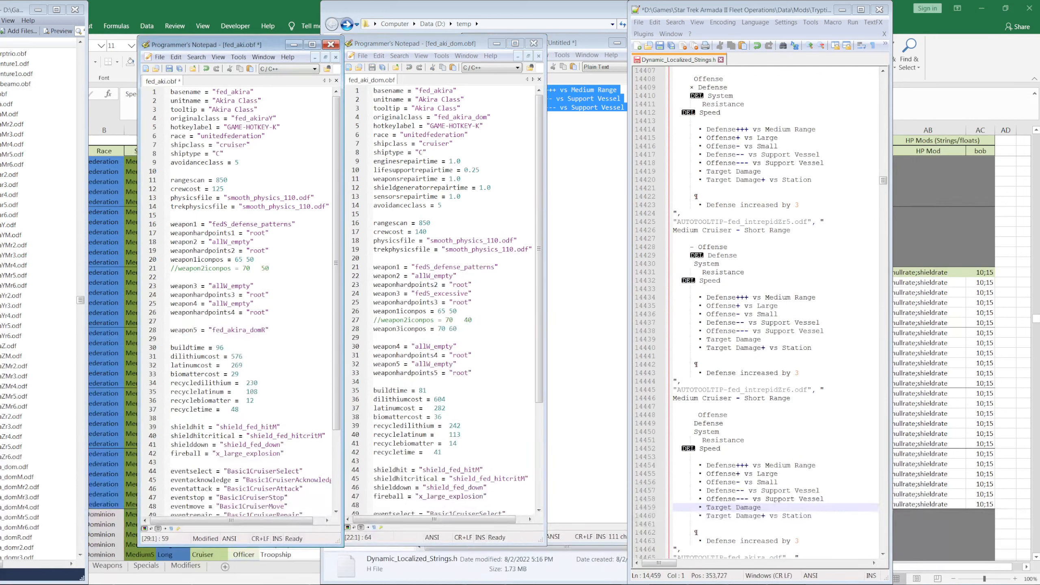
left_click(158, 233)
key("Delete")
left_click(167, 68)
Step: Close both Akira files and update the fed_aki_dom.obf changes to the archive
left_click(330, 44)
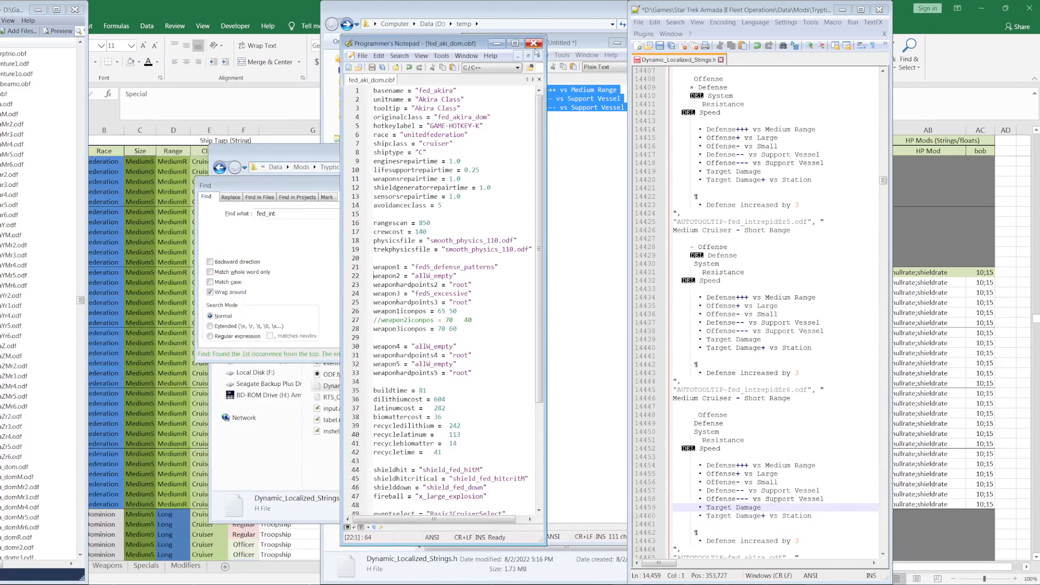
left_click(534, 46)
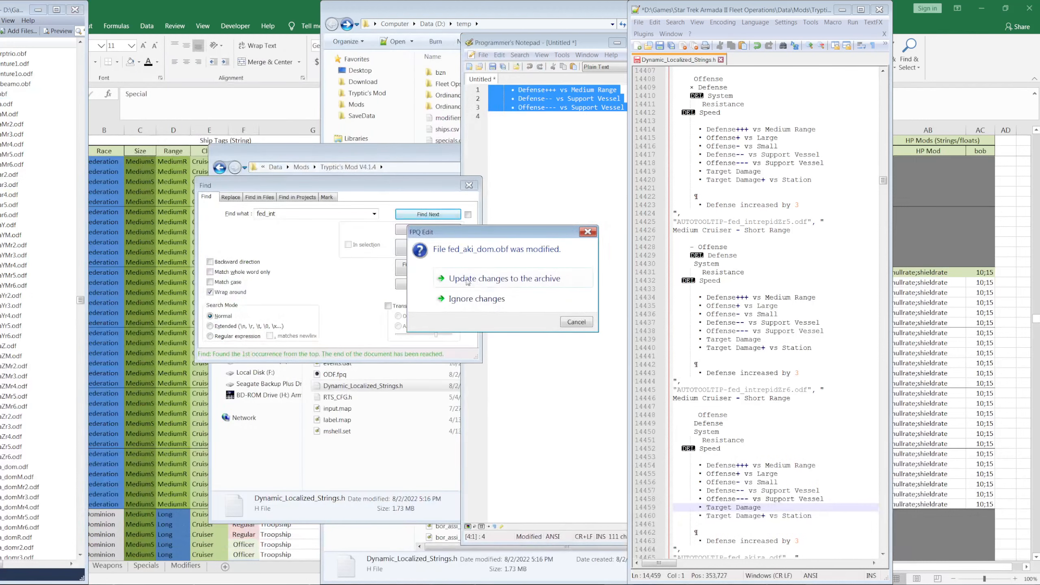
left_click(468, 282)
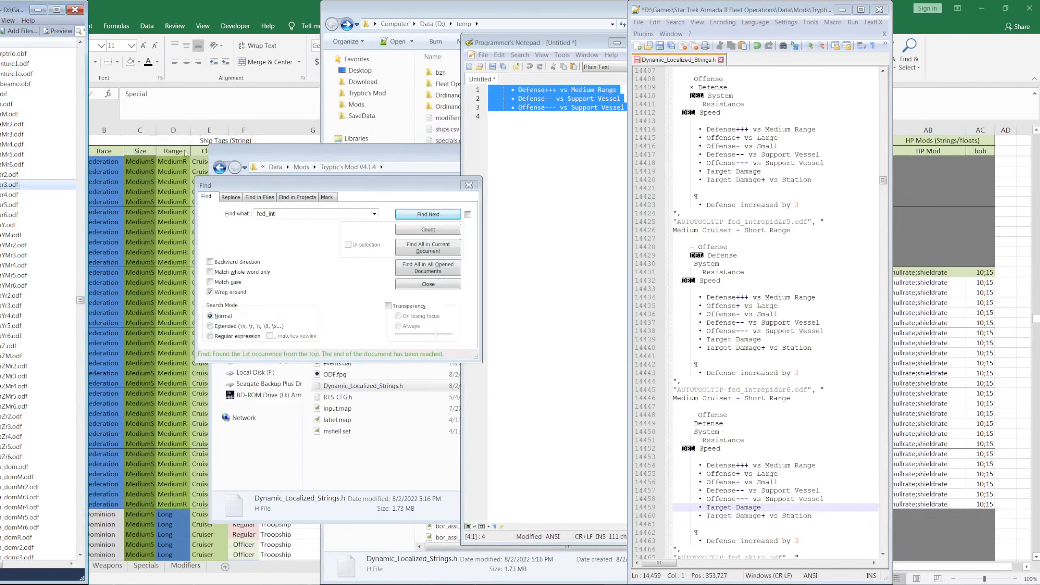
Step: Search the strings file for fed_aki and check the Akira tooltips down to the fed_akira_dom.odf entry
left_click(719, 205)
left_click(268, 215)
type("a")
key("Delete")
key("Delete")
key("Delete")
type("ki")
key("Return")
left_click(281, 214)
key("BackSpace")
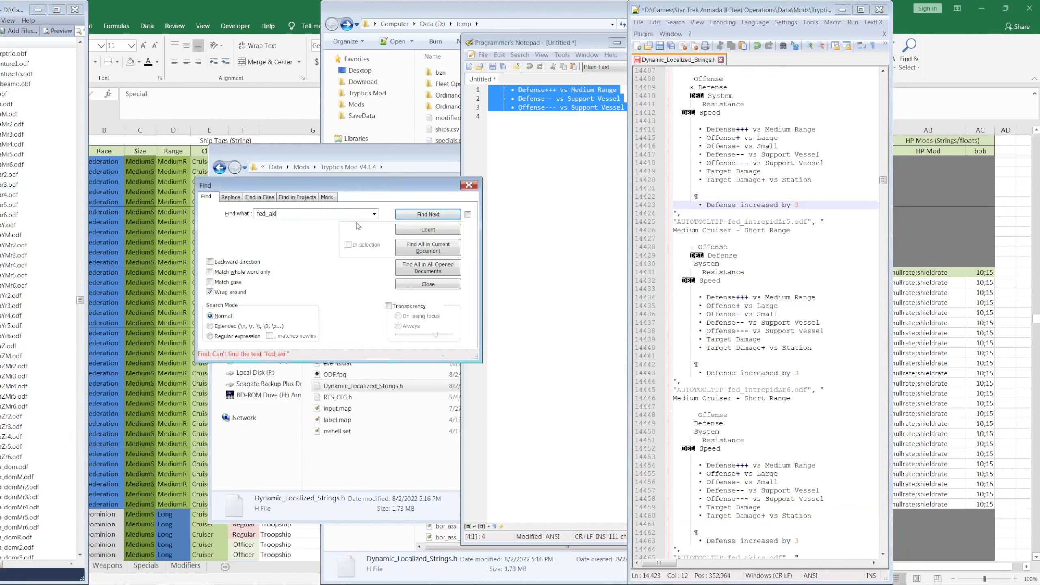
left_click(429, 217)
left_click(834, 352)
scroll(799, 361, "down", 20)
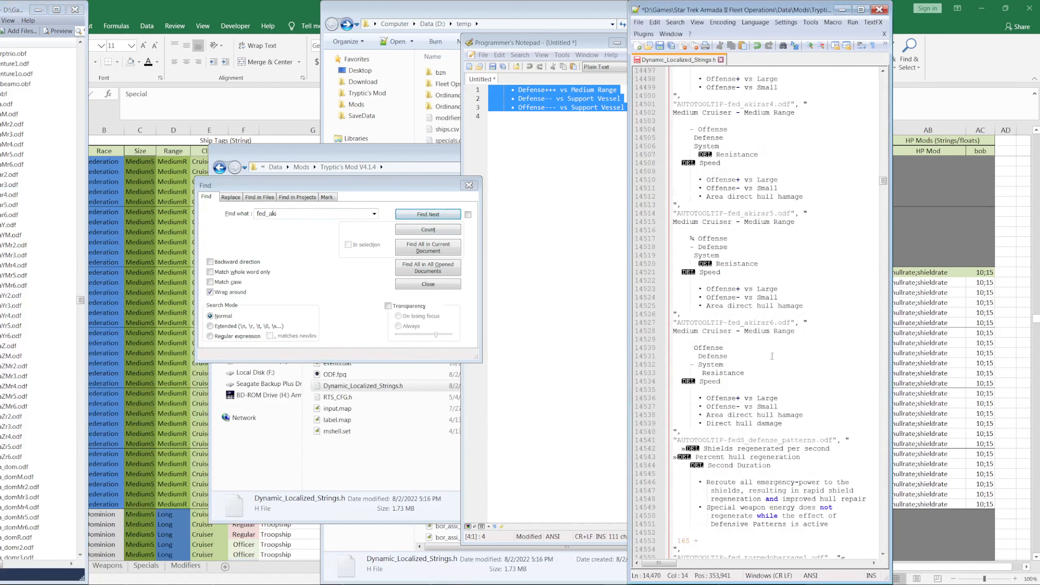
scroll(751, 374, "down", 20)
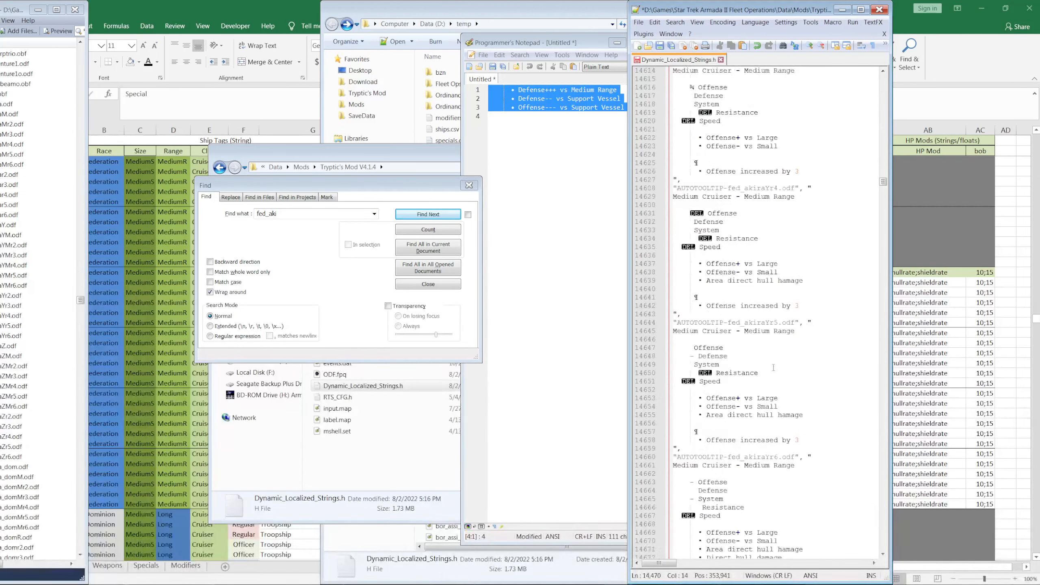
scroll(757, 346, "down", 20)
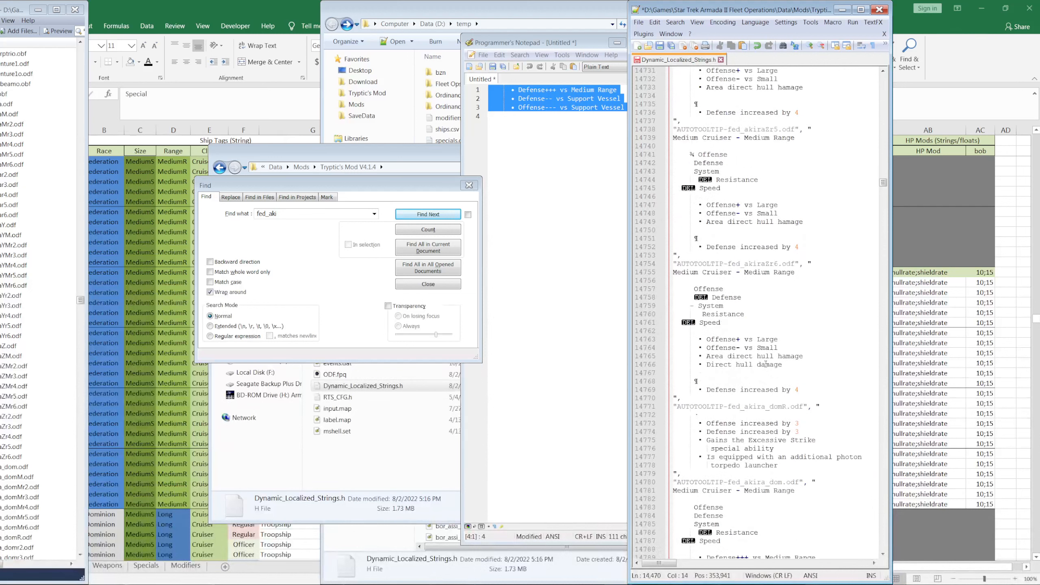
scroll(765, 366, "down", 4)
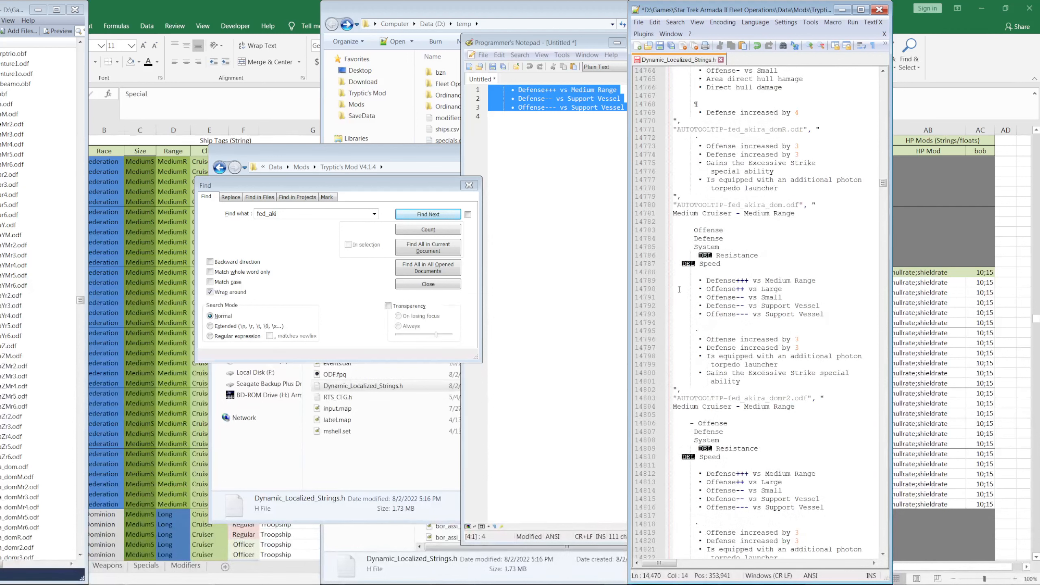
Step: Strip the Medium Range and Support Vessel lines from fed_akira_dom.odf and copy its "Offense++ vs Large" and "Offense-- vs Small" lines
left_click(648, 282)
key("Delete")
left_click_drag(651, 305, 648, 289)
key("Delete")
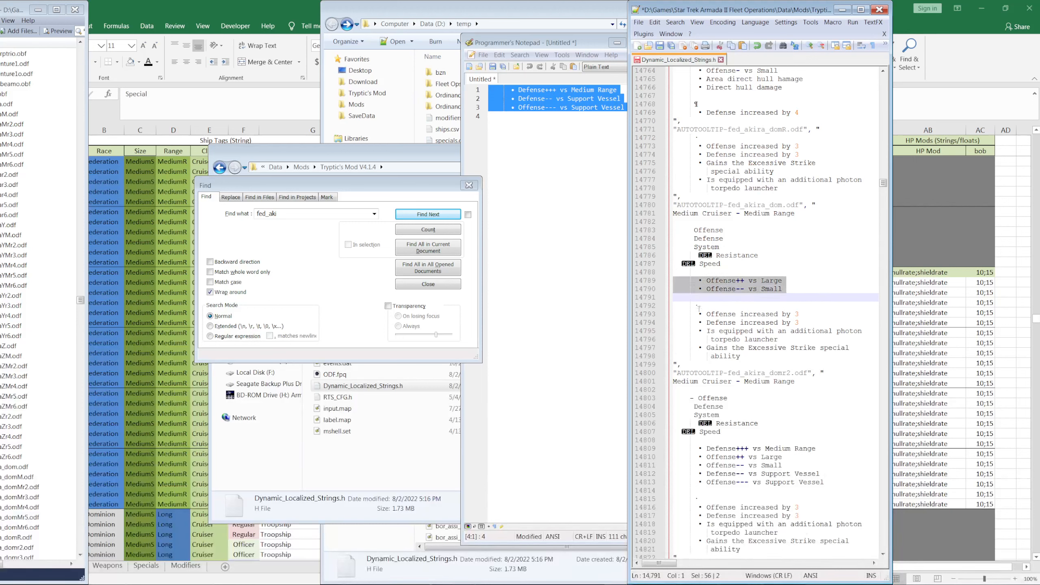
key("ctrl+c")
Step: Replace the five-line modifier block in fed_akira_domr2 to fed_akira_domr6 with the copied Offense++ vs Large and Offense-- vs Small lines
scroll(696, 320, "down", 4)
left_click_drag(650, 349, 645, 382)
key("ctrl+v")
scroll(656, 385, "down", 7)
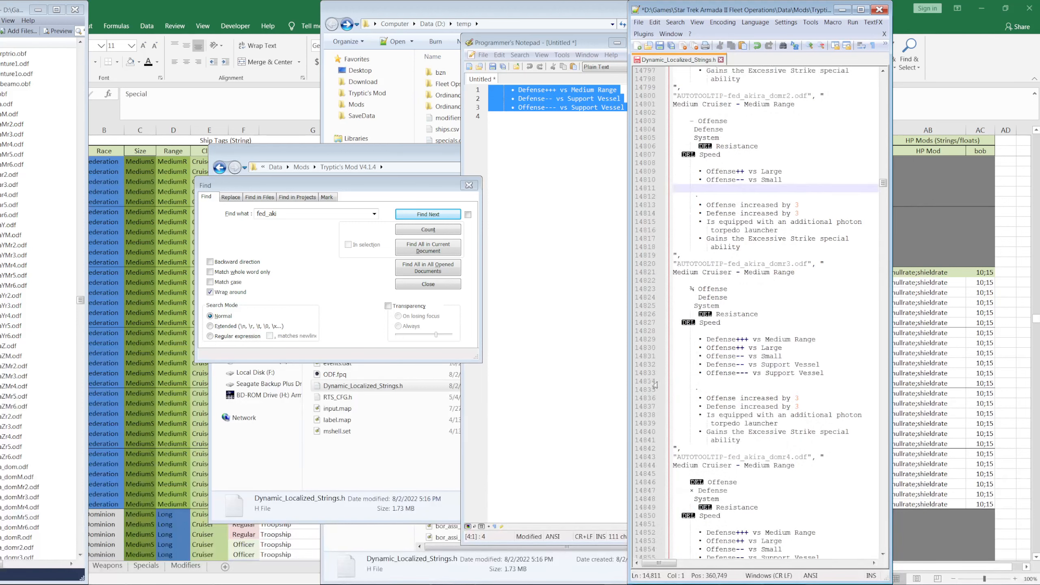
left_click_drag(649, 343, 645, 397)
key("ctrl+v")
scroll(646, 376, "down", 6)
key("ctrl+v")
key("ctrl+z")
left_click_drag(646, 356, 647, 442)
key("ctrl+v")
scroll(651, 392, "down", 6)
key("ctrl+v")
scroll(657, 410, "down", 6)
key("ctrl+v")
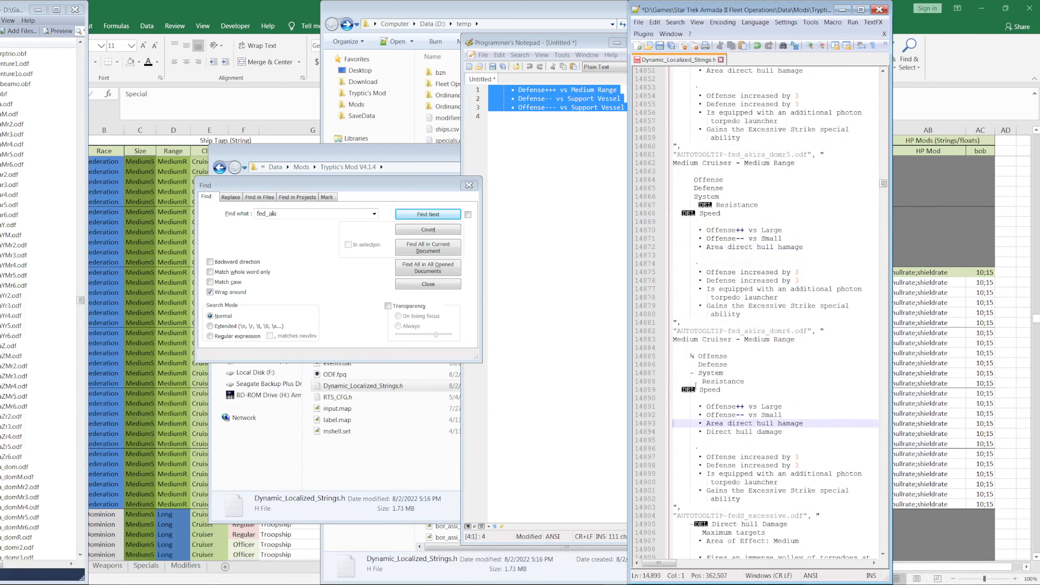
Step: Save the edited strings file and check Dynamic_Localized_Strings.h in the Tryptic's Mod V4.1.4 folder
scroll(700, 380, "down", 13)
left_click(665, 46)
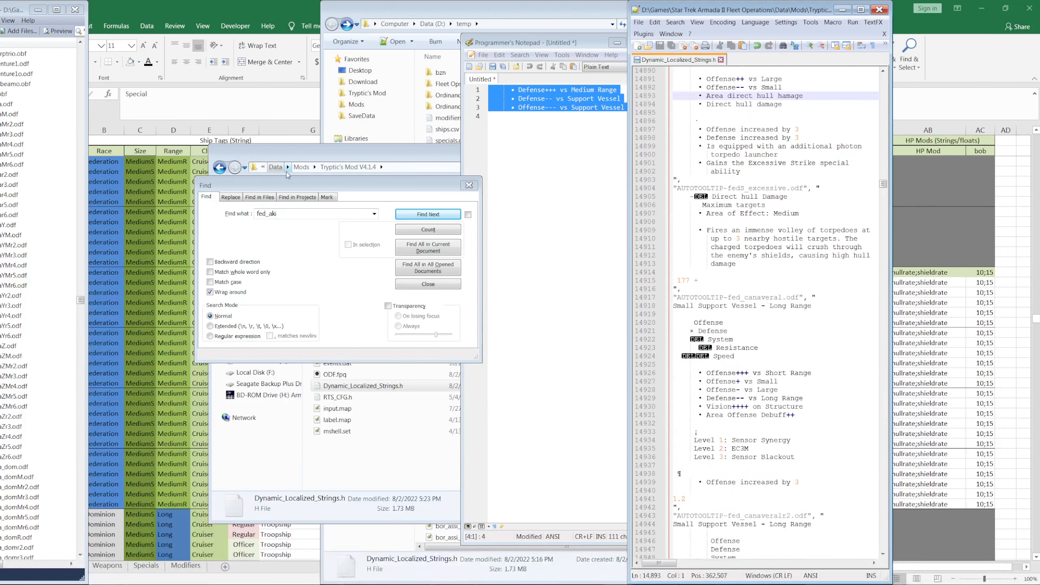
left_click(24, 275)
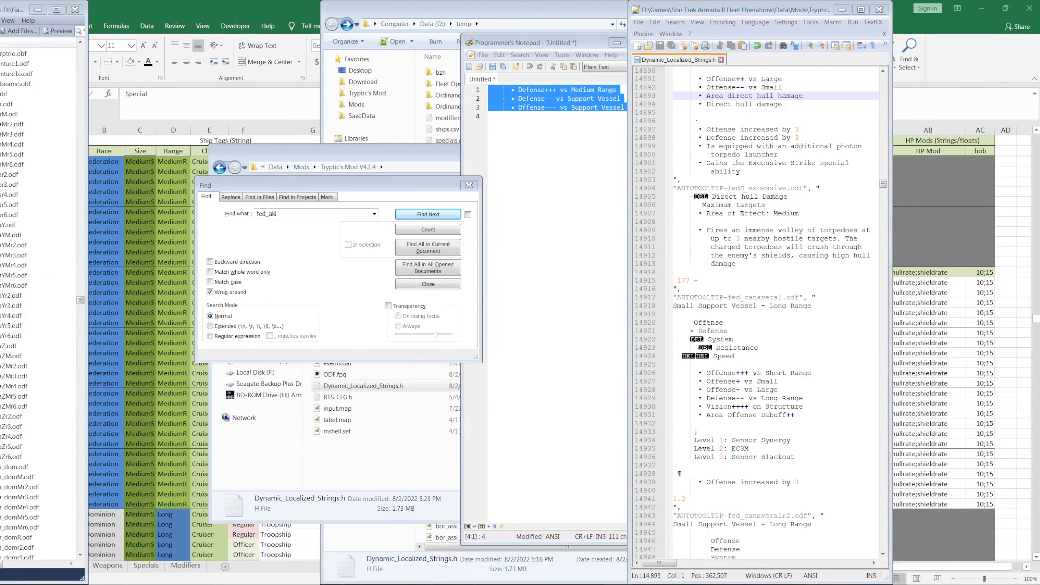
left_click(363, 386)
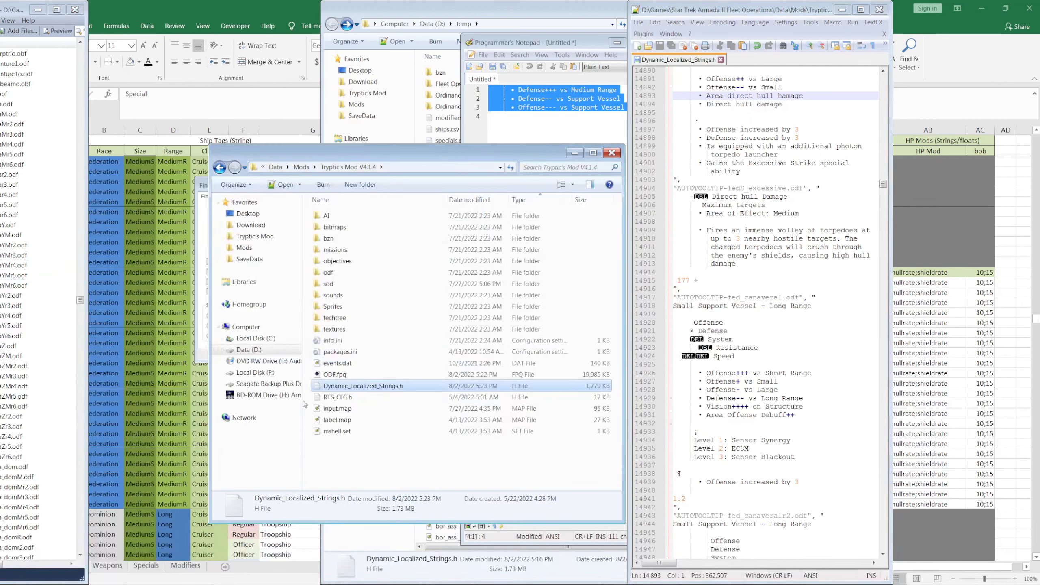
left_click(409, 451)
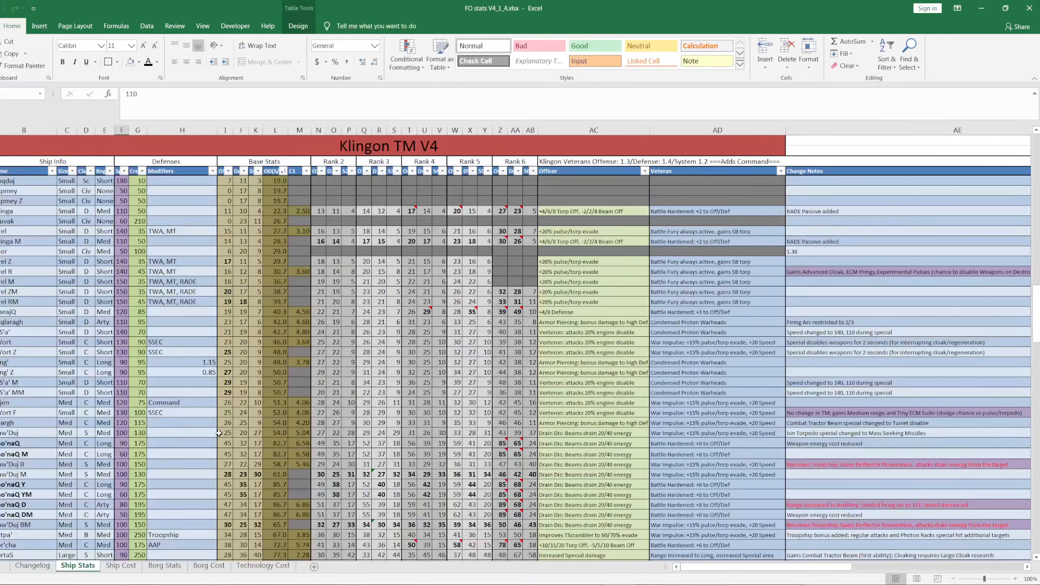
Step: In the FO stats workbook, open the Ship Cost sheet at the Federation table and inspect the Akira D supply ratio formula
scroll(219, 433, "up", 20)
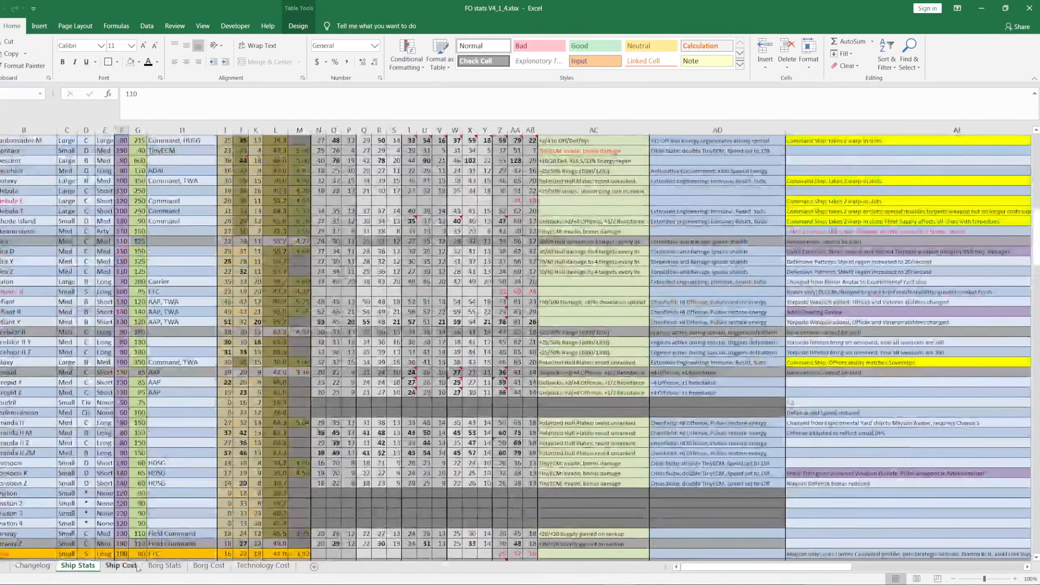
left_click(121, 566)
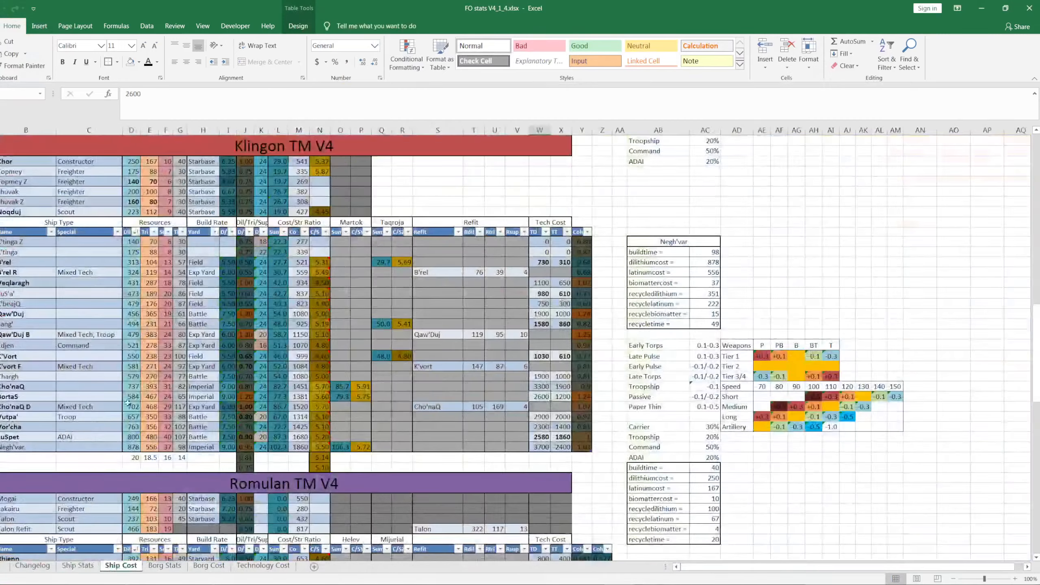
scroll(128, 394, "up", 13)
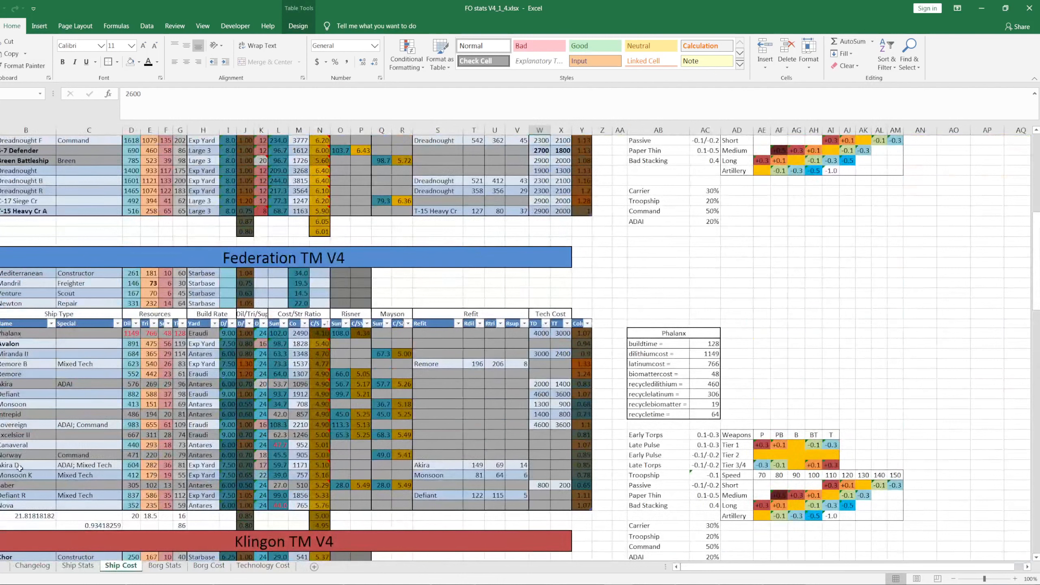
left_click(262, 465)
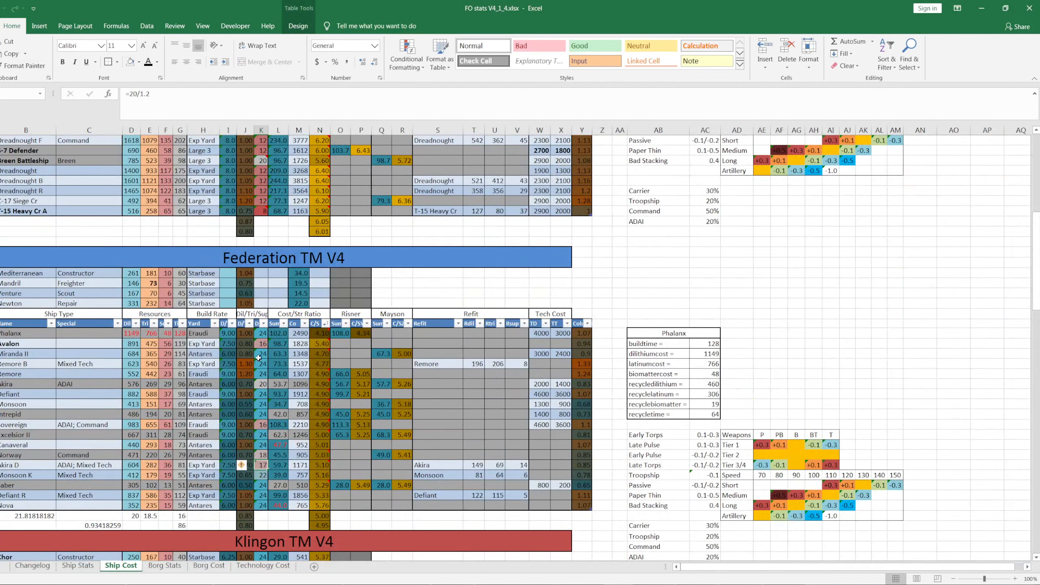
Step: Set the Intrepid's supply ratio formula in the Federation table to =24/1.2, after trying =20/1.2
left_click(264, 415)
mouse_move(319, 484)
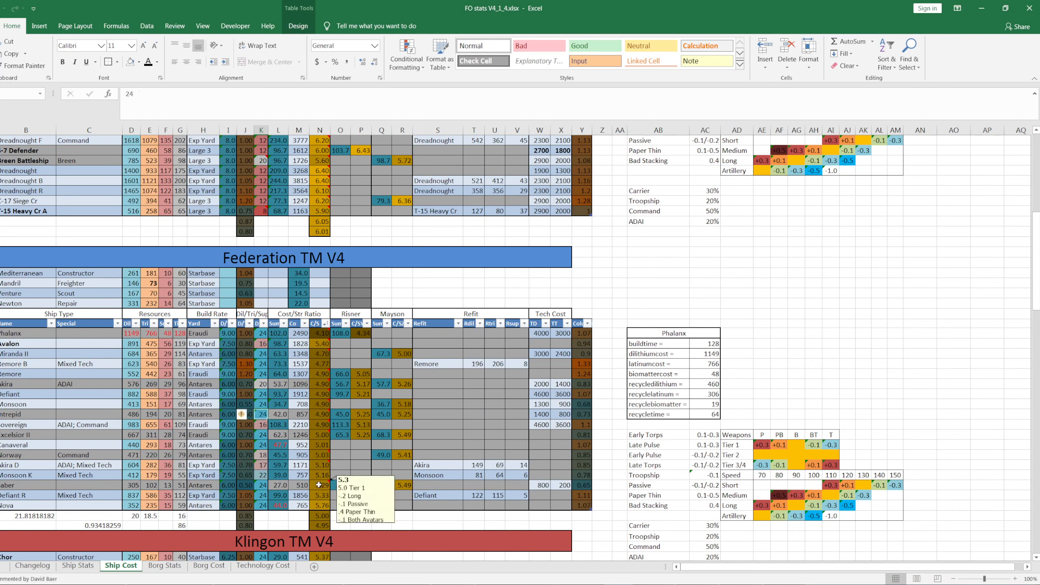
type("=20/")
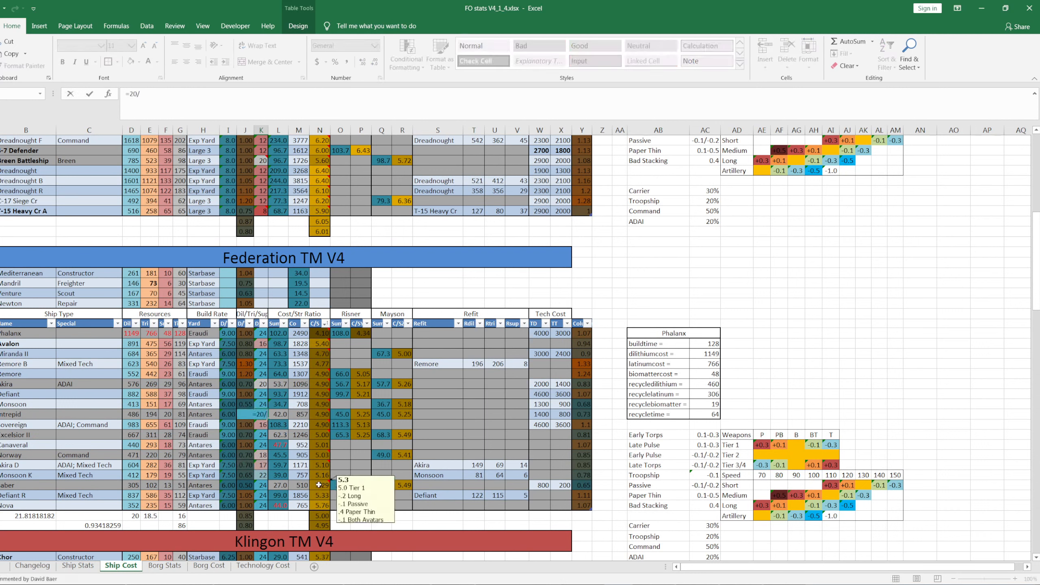
key("BackSpace")
type("/1.2")
key("Return")
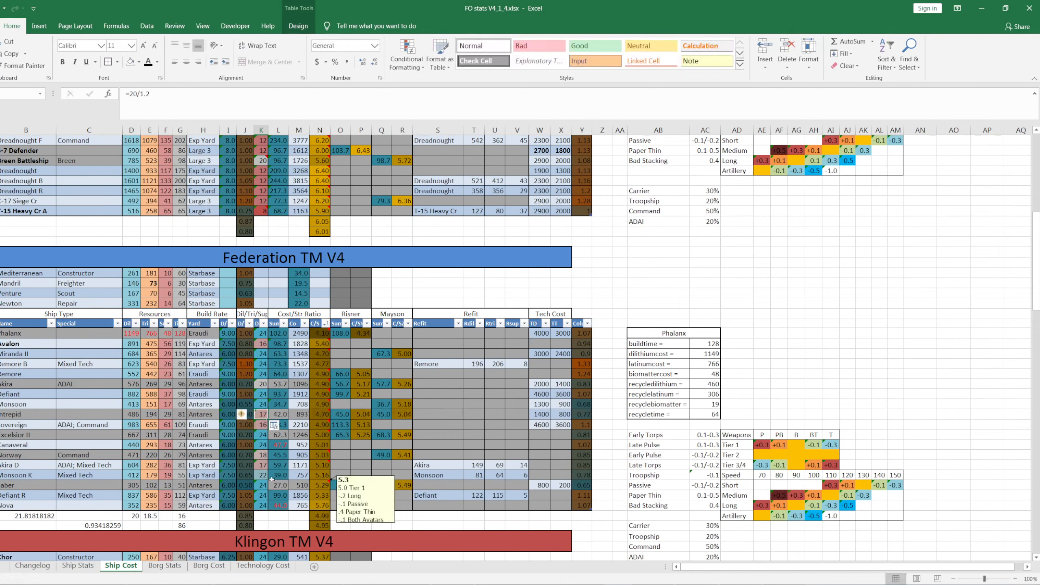
left_click(135, 96)
key("BackSpace")
type("4")
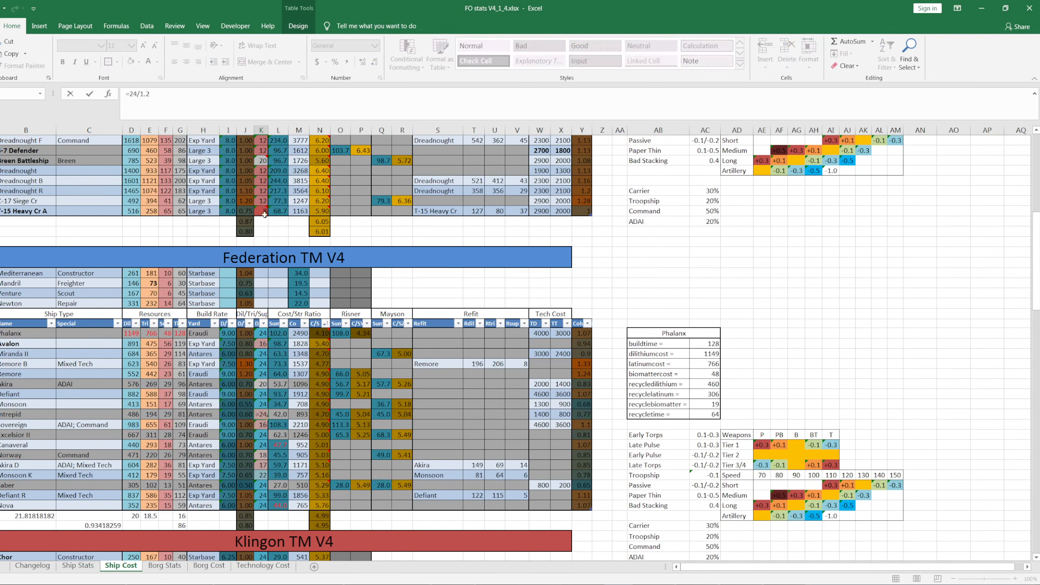
key("Return")
Step: Check the Intrepid's cost/strength ratio and tune its dilithium cost through 475 and 477 to 476
left_click(260, 414)
left_click(323, 413)
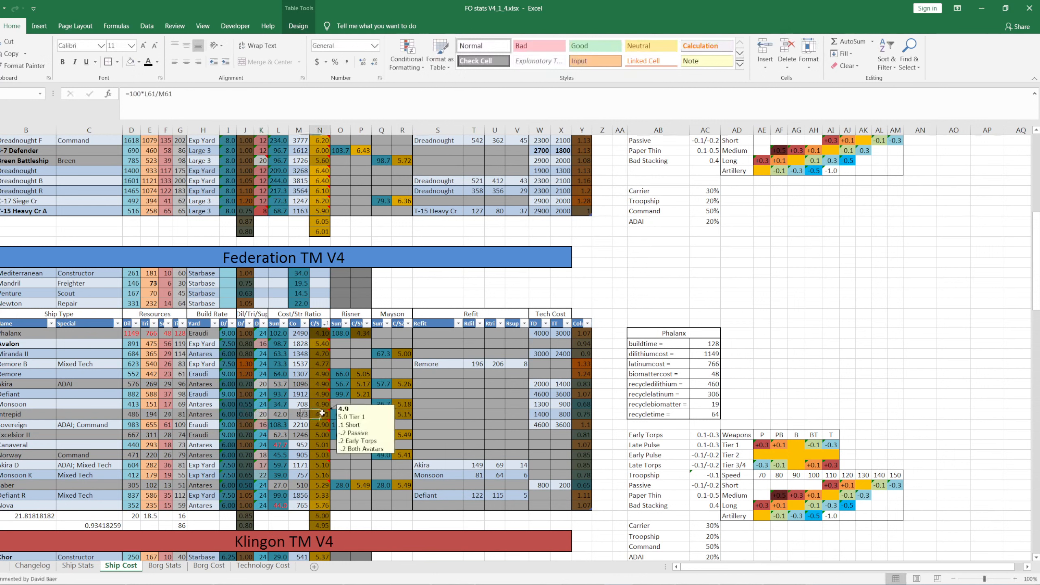
left_click(138, 415)
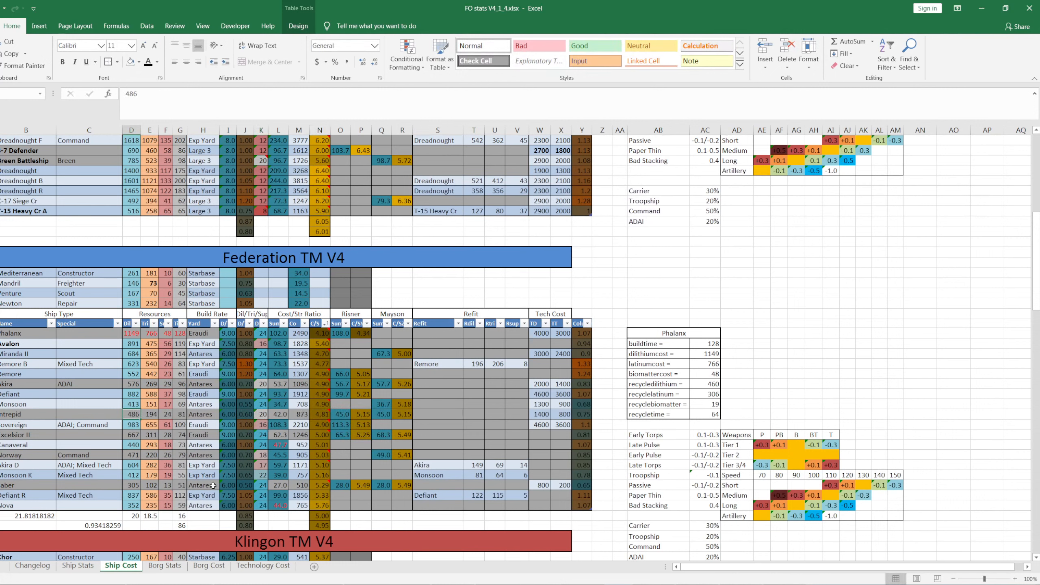
type("70")
key("Return")
key("Up")
type("475")
key("Return")
key("Up")
type("477")
key("Return")
key("Up")
type("476")
key("Return")
key("Up")
Step: Choose Intrepid in the Federation cost lookup block and copy its values from buildtime to recycletime
left_click(686, 336)
left_click(725, 334)
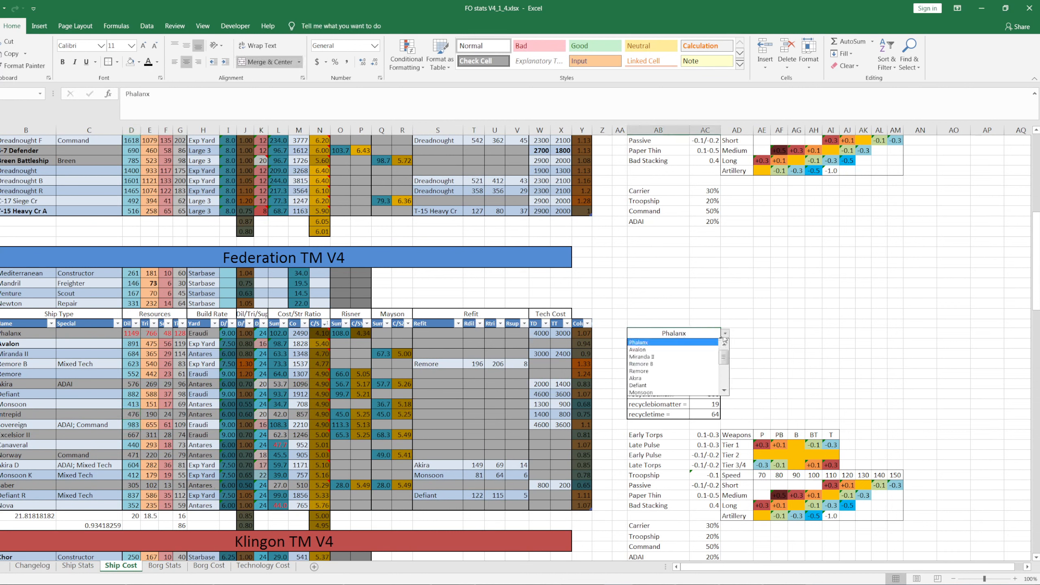
left_click_drag(724, 358, 723, 362)
left_click(641, 385)
left_click_drag(656, 343, 711, 415)
key("ctrl+c")
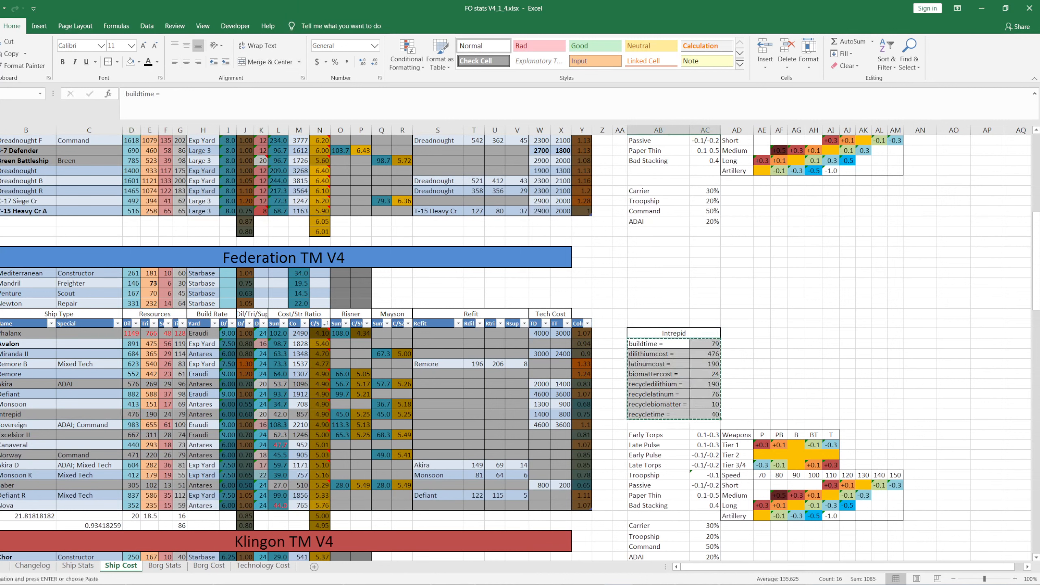
Step: Switch to Programmer's Notepad, decline refreshing romW_tavaraZr61o.odf, and close the editor windows without saving the untitled notes
key("alt+Tab")
key("alt+Tab")
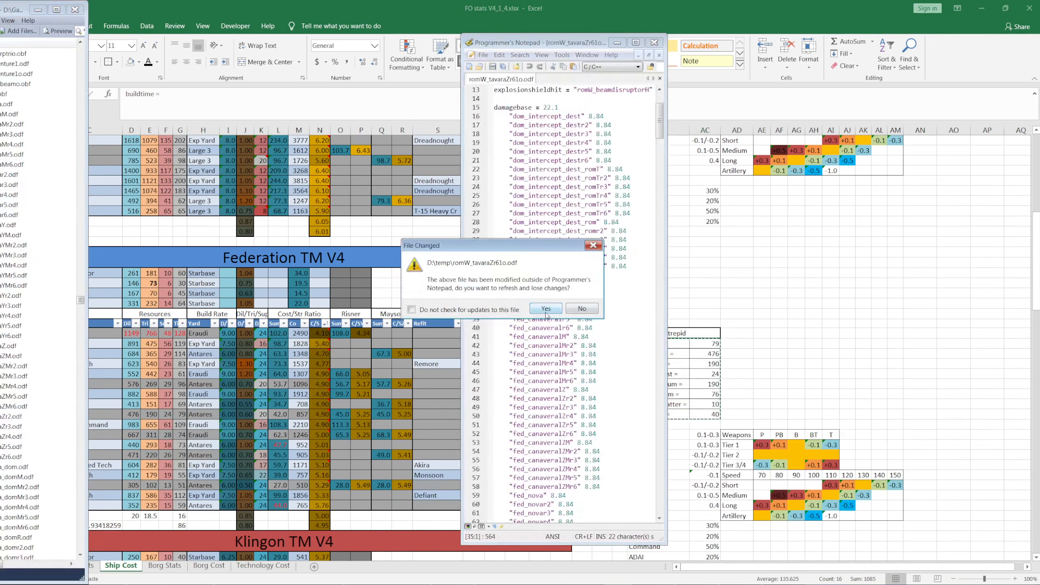
left_click(582, 309)
left_click(655, 42)
left_click(616, 347)
left_click(655, 42)
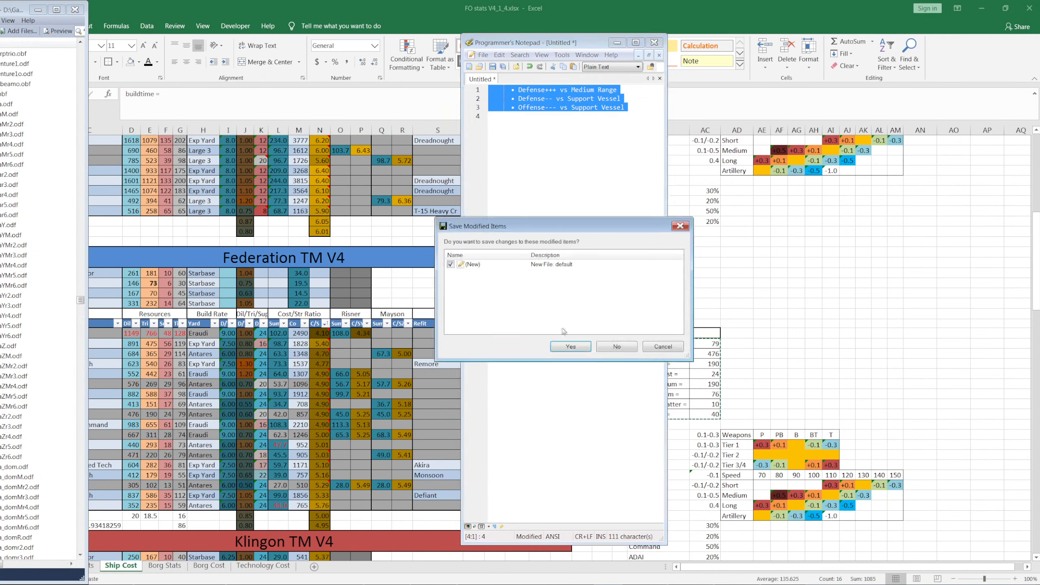
left_click(617, 346)
Step: Find fed_intrep.obf in the archive's file list and open it for editing
scroll(1, 267, "up", 5)
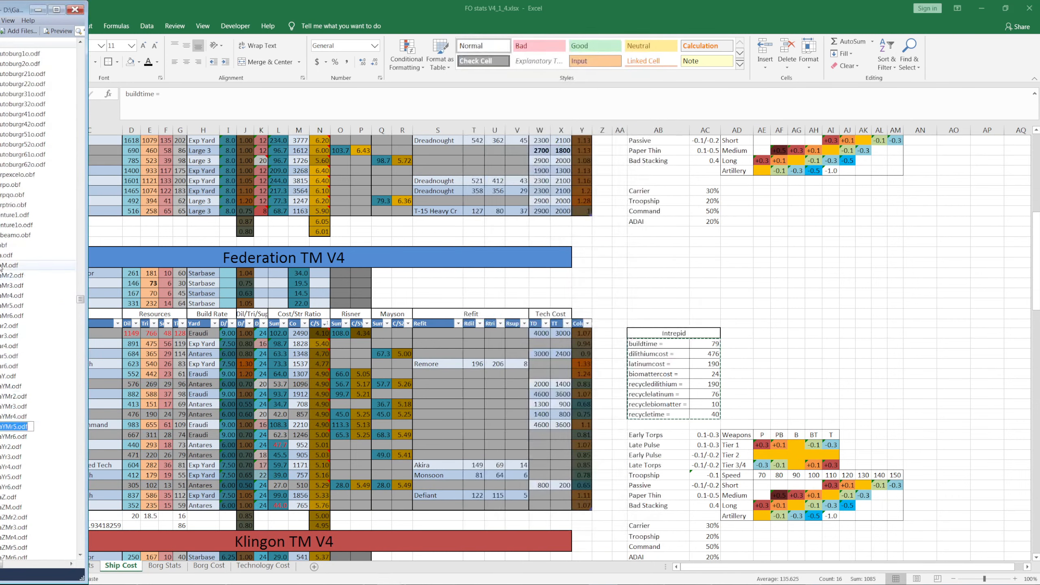
scroll(76, 299, "down", 6)
left_click_drag(80, 302, 83, 317)
scroll(41, 307, "up", 5)
double_click(16, 226)
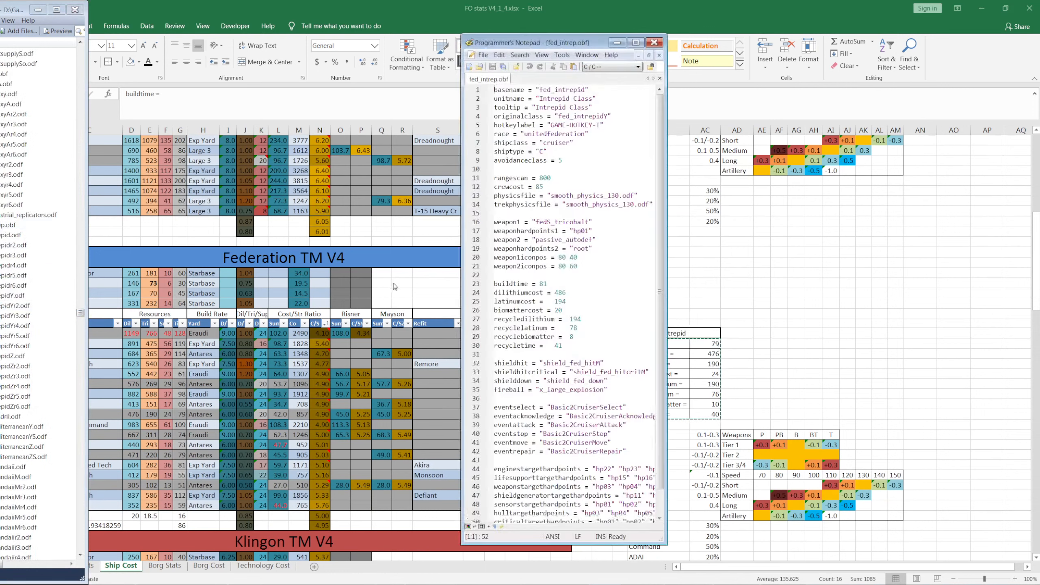
Step: Replace the buildtime to recycletime block in fed_intrep.obf with the copied Intrepid costs and save the file
left_click_drag(471, 283, 479, 347)
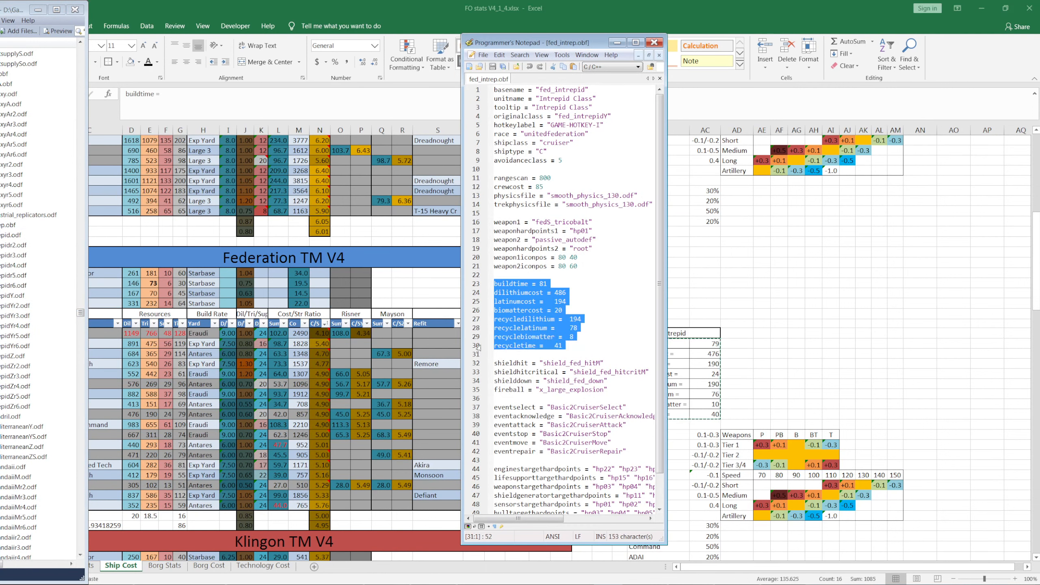
key("ctrl+v")
key("ctrl+z")
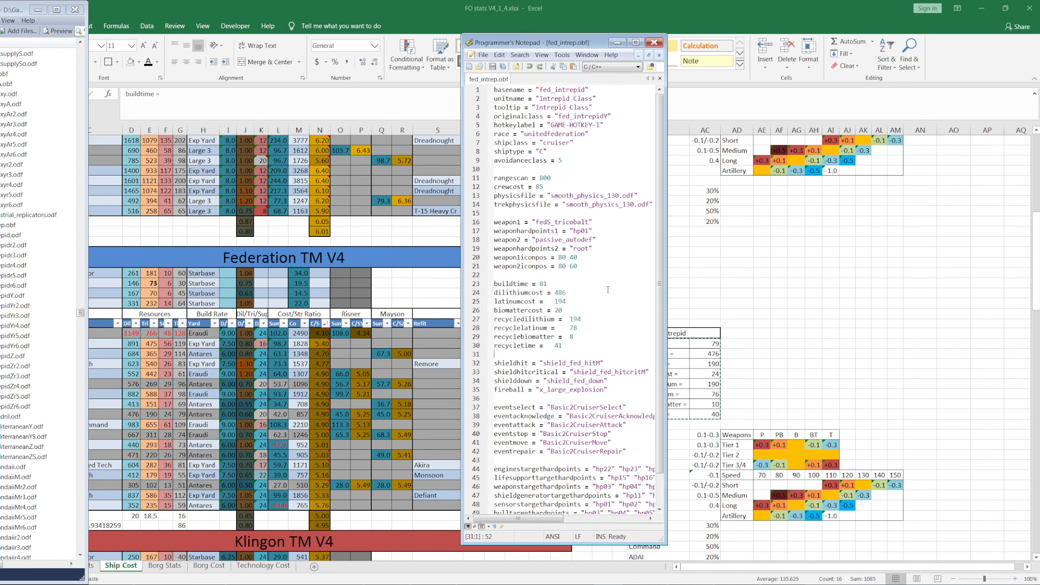
key("ctrl+y")
key("ctrl+z")
key("ctrl+y")
left_click(493, 66)
Step: Back in the FO stats workbook, compare the cost/strength ratios and set the Akira's supply ratio to 24
left_click(172, 413)
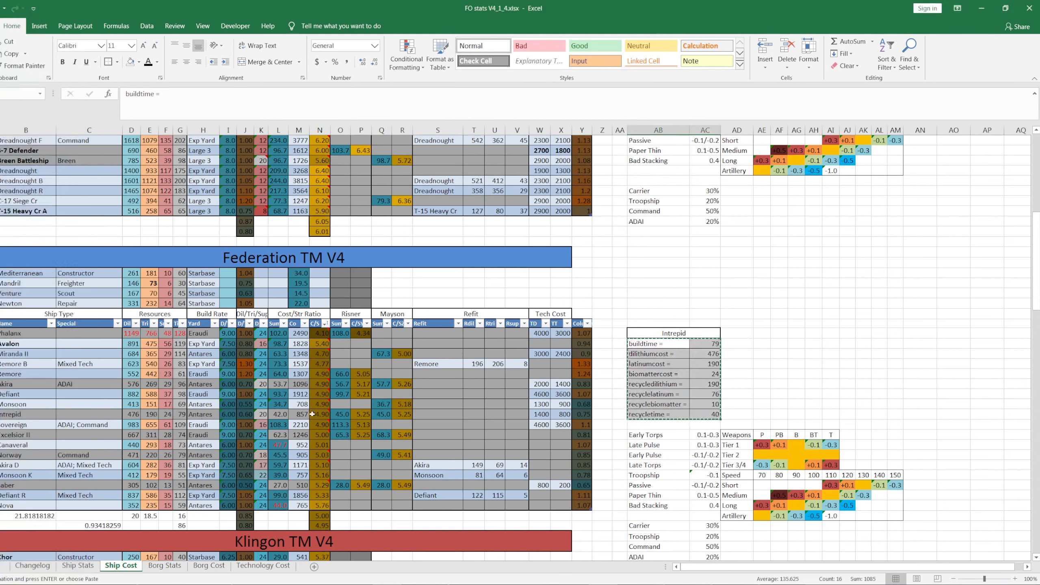
mouse_move(315, 415)
left_click(322, 384)
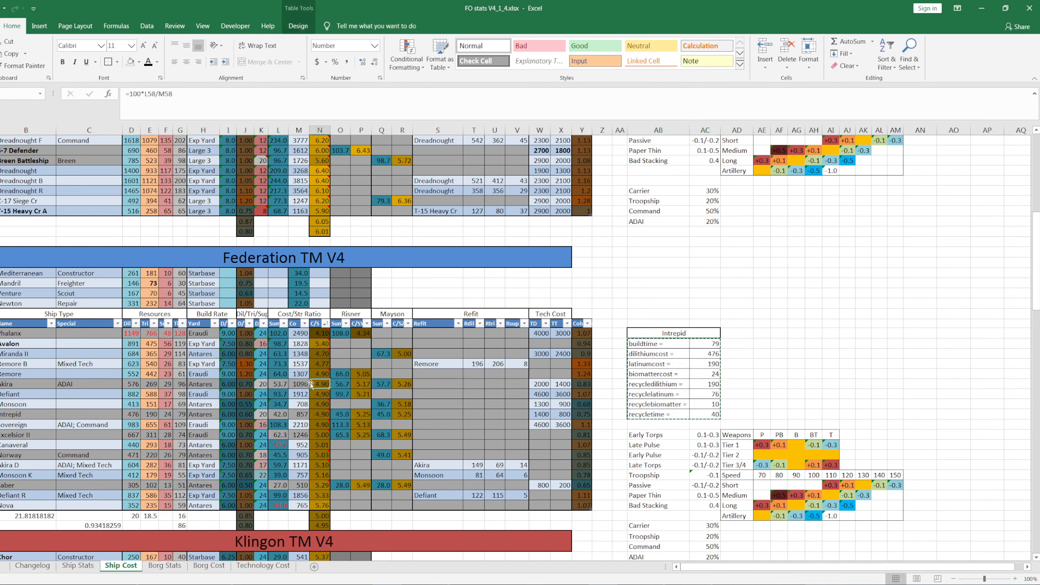
key("Left")
key("Left")
key("Left")
type("2")
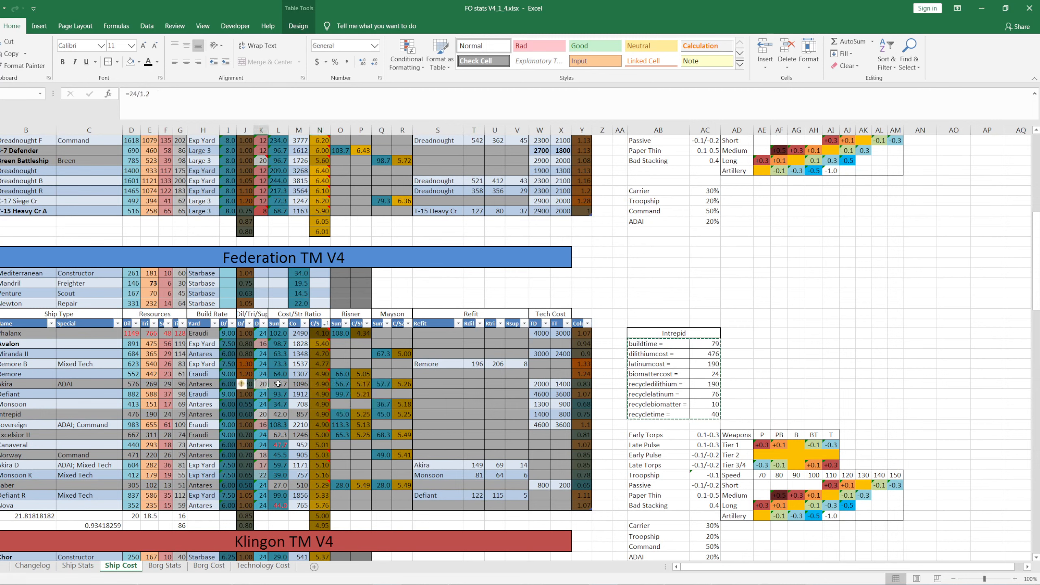
key("Return")
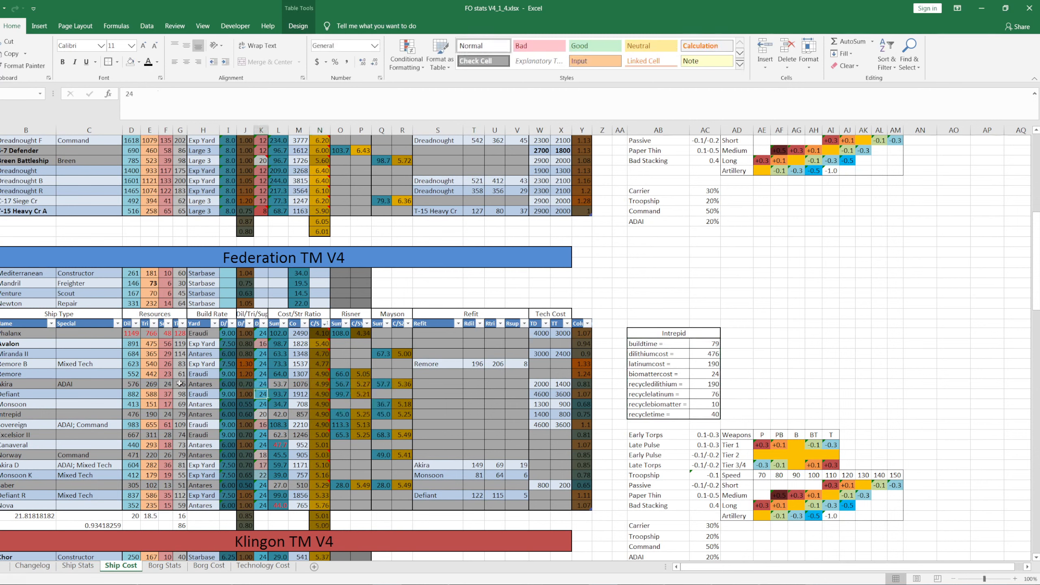
Step: Tune the Akira's dilithium cost in the Federation table to 587, checking its cost/strength ratio
left_click(132, 383)
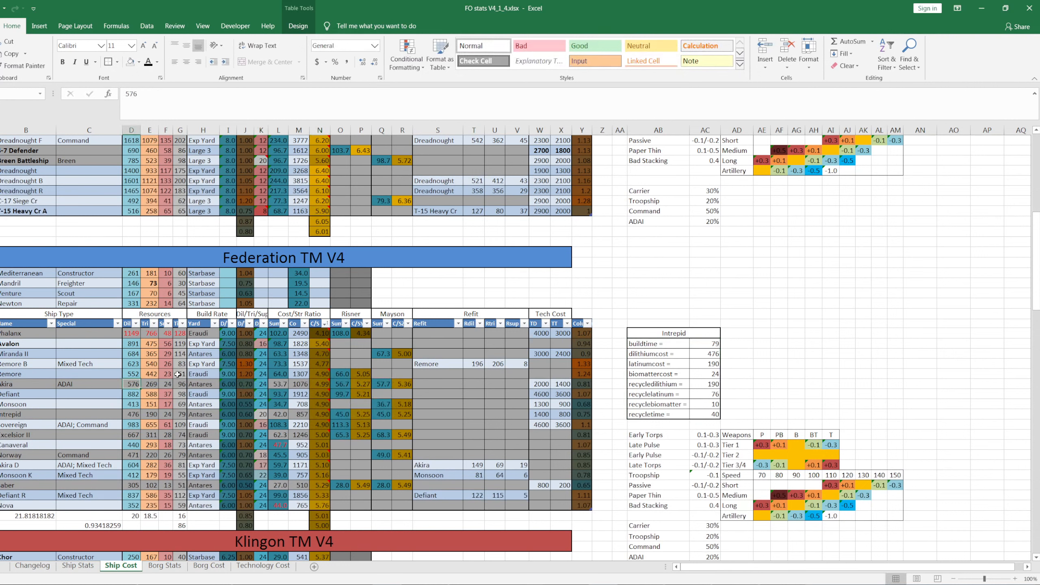
type("580")
key("Return")
key("Up")
type("586")
key("Return")
key("Up")
type("587")
key("Return")
key("Up")
type("55")
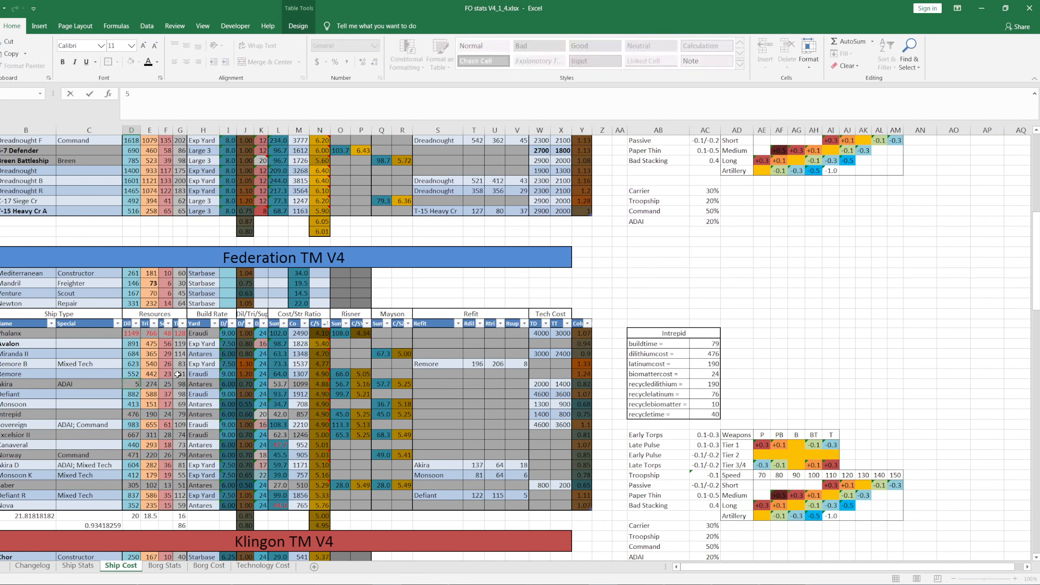
type("7")
key("Escape")
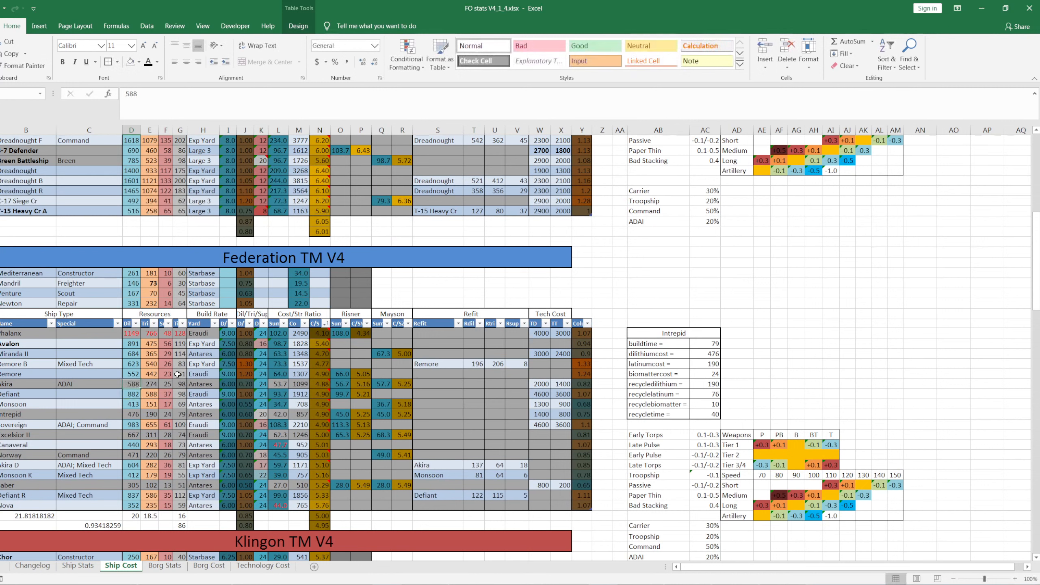
type("587")
key("Return")
left_click(319, 384)
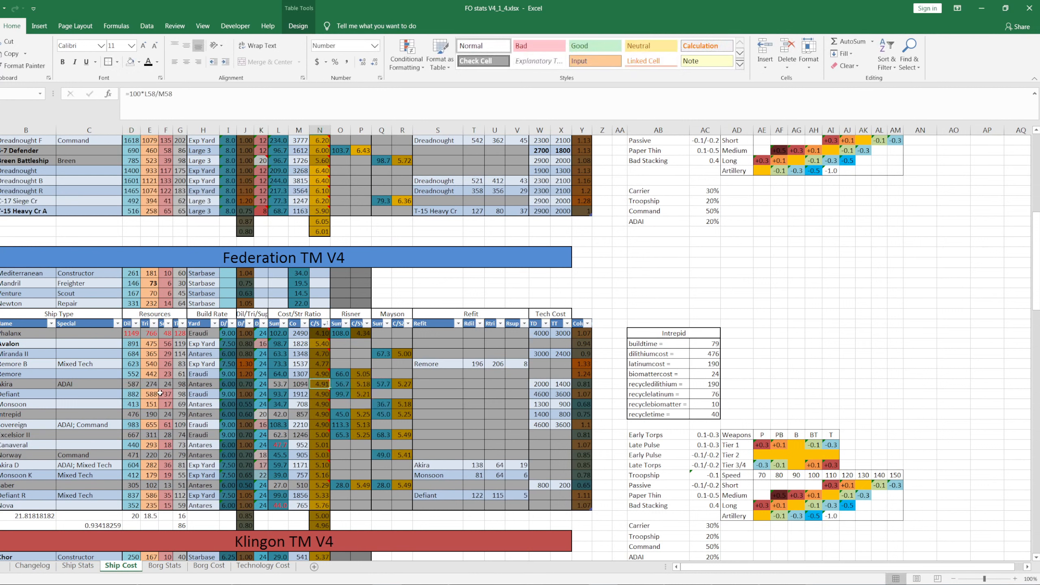
Step: Choose Akira in the Federation cost lookup block and copy its values from buildtime to recycletime
left_click(715, 337)
left_click(725, 333)
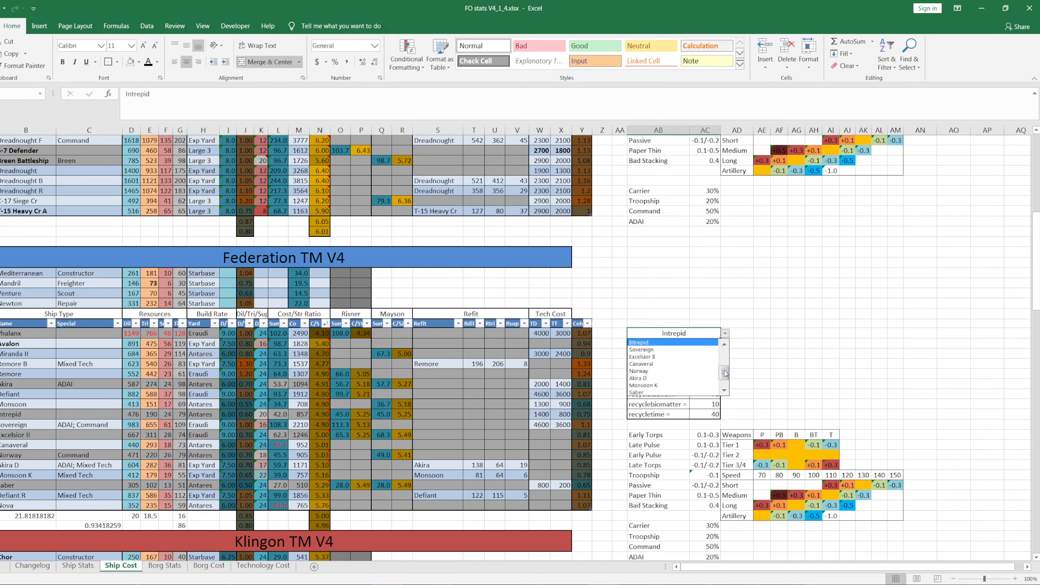
left_click_drag(724, 370, 724, 375)
scroll(725, 377, "up", 2)
left_click(683, 341)
left_click(725, 334)
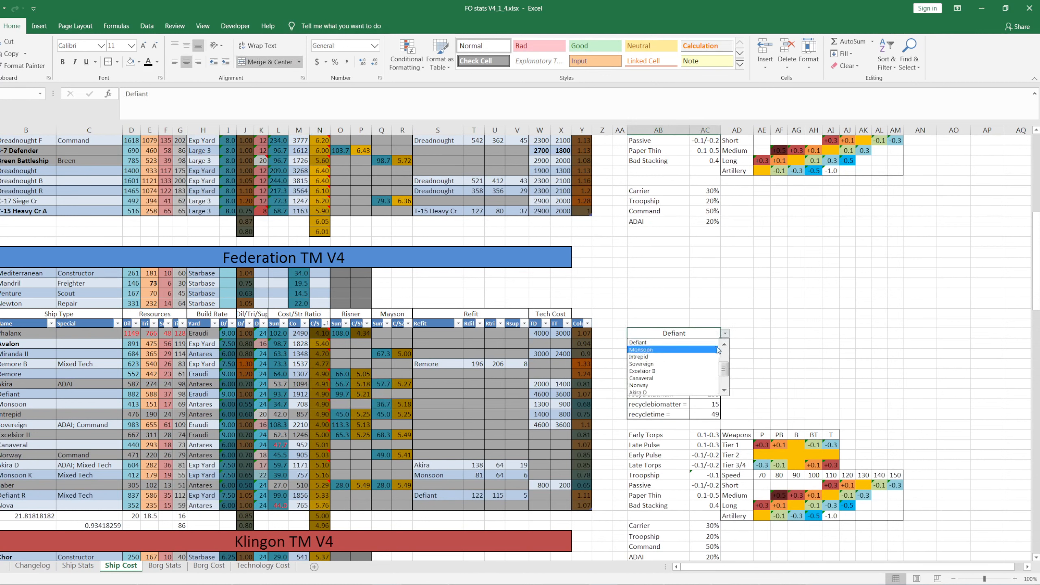
left_click(656, 342)
left_click(649, 340)
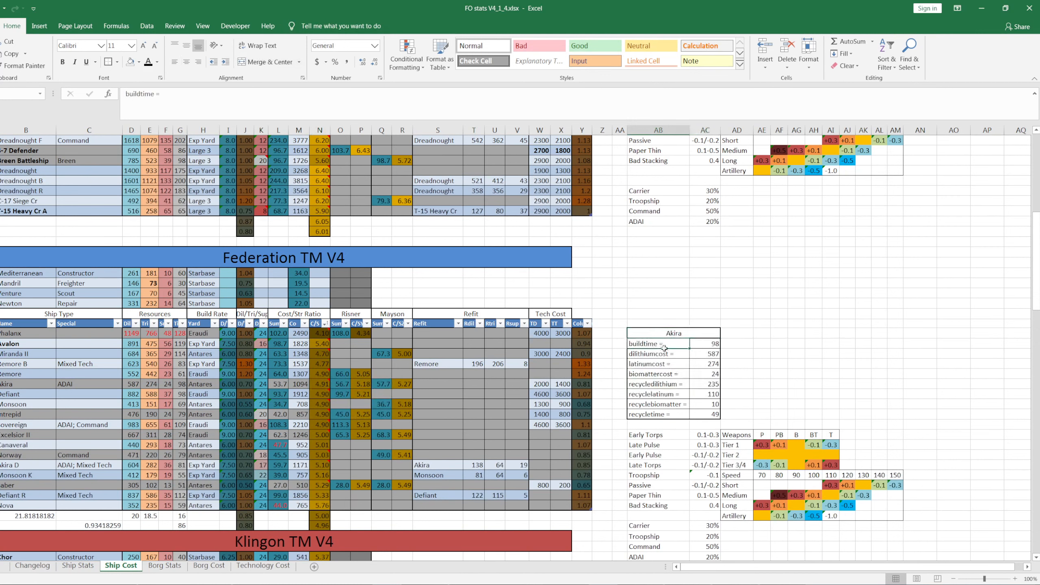
left_click_drag(664, 348, 705, 414)
key("ctrl+c")
Step: In FPQ Edit, update the archive with the modified fed_intrep.obf and open fed_aki.obf
key("alt+Tab")
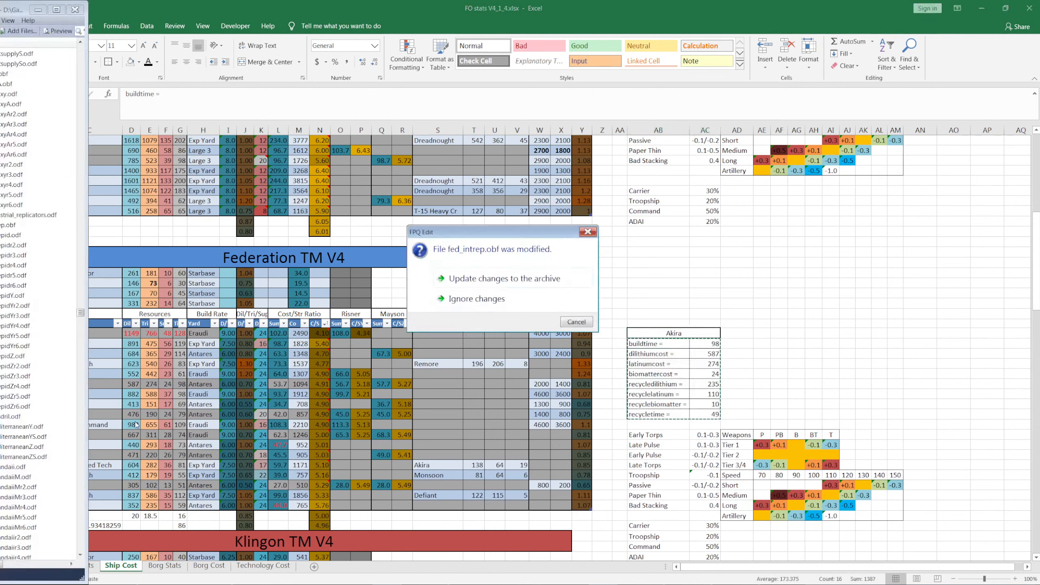
left_click(485, 278)
scroll(24, 311, "down", 12)
scroll(29, 307, "up", 10)
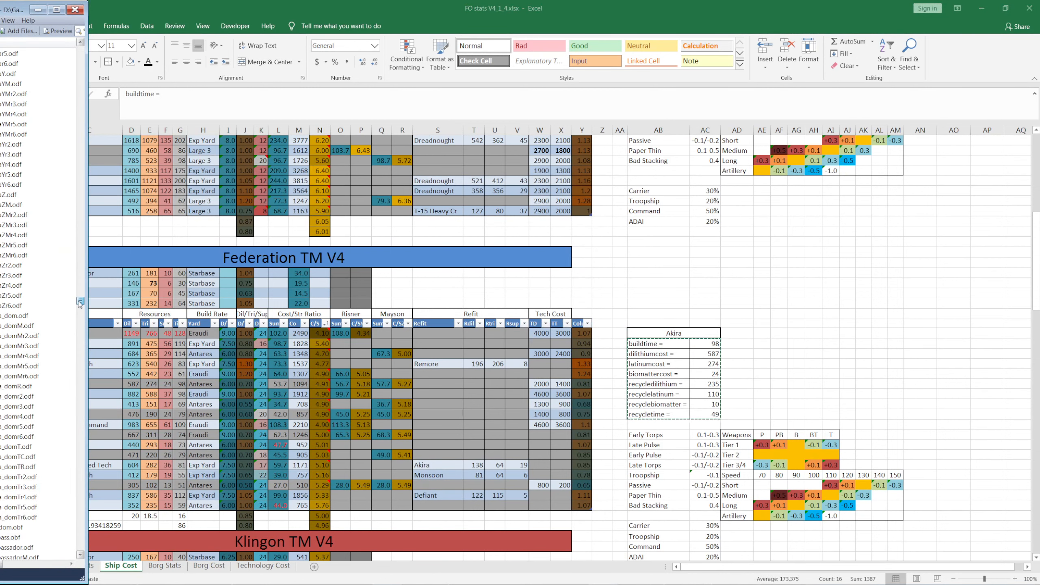
scroll(53, 287, "up", 7)
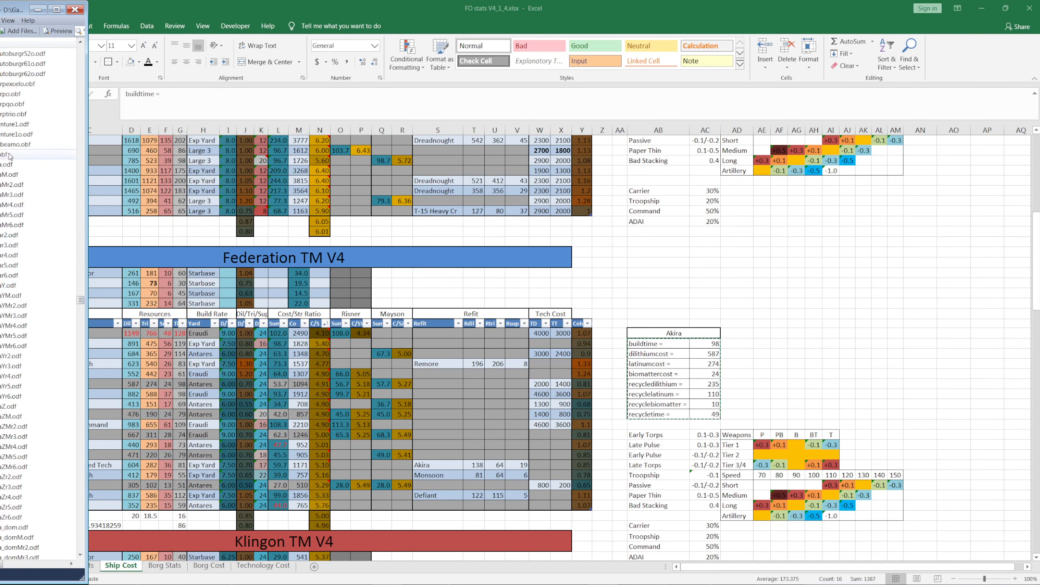
key("alt+Tab")
Step: Replace the buildtime to recycletime block in fed_aki.obf with the copied Akira costs, then save and close the file
left_click_drag(476, 337, 477, 400)
key("ctrl+v")
key("ctrl+z")
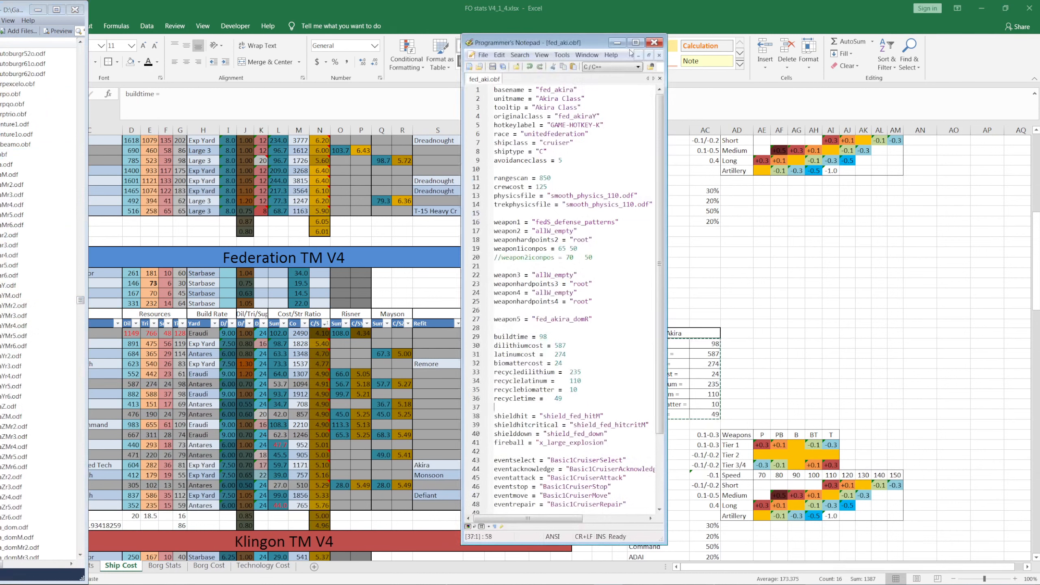
left_click(654, 42)
left_click(601, 75)
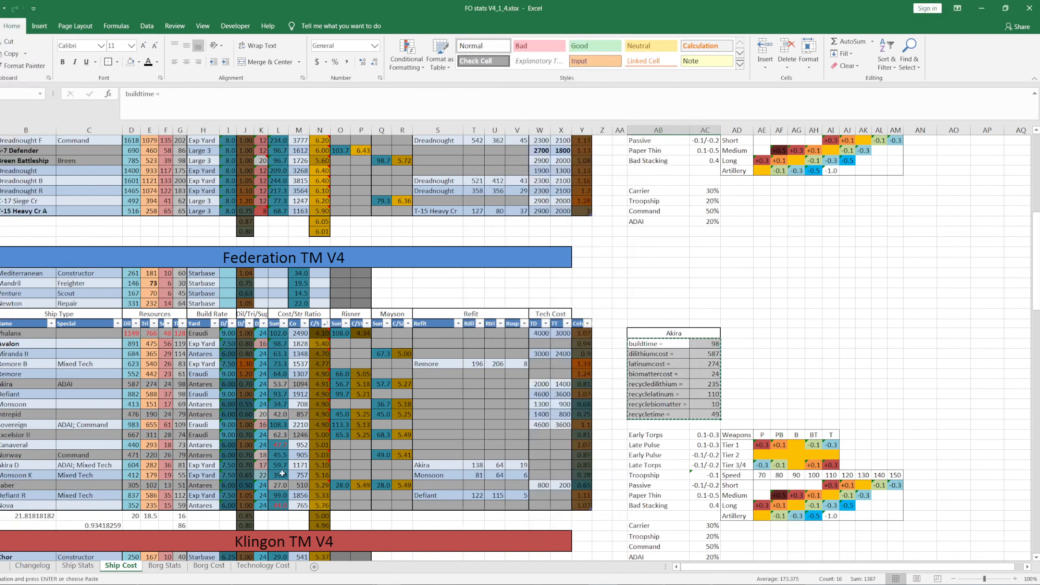
Step: In the FO stats workbook's Federation table, change the Akira D's dilithium-to-supply ratio formula to =20*1.2
left_click(323, 466)
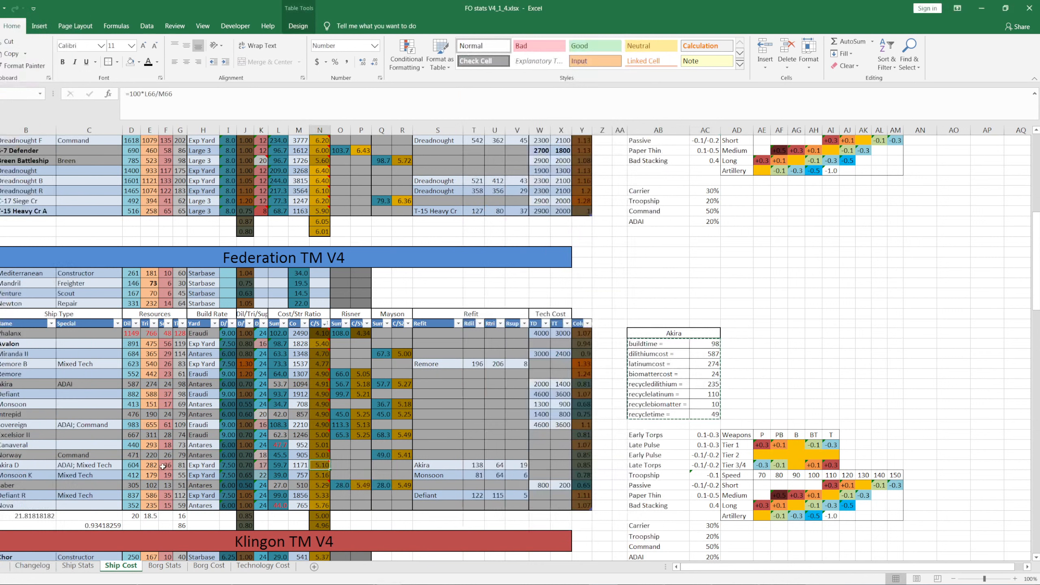
left_click(261, 465)
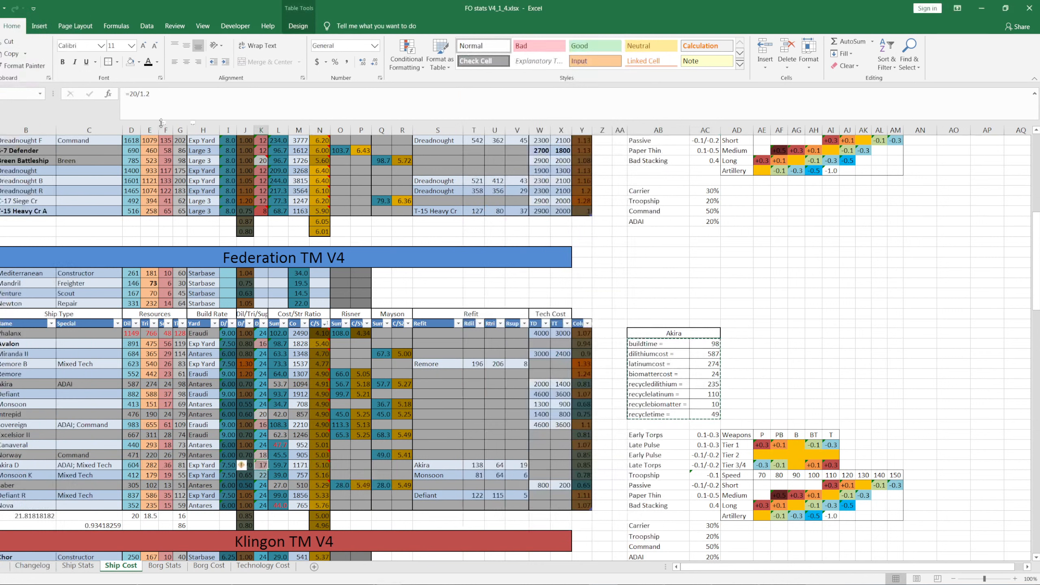
left_click(140, 94)
key("BackSpace")
type("*")
key("Return")
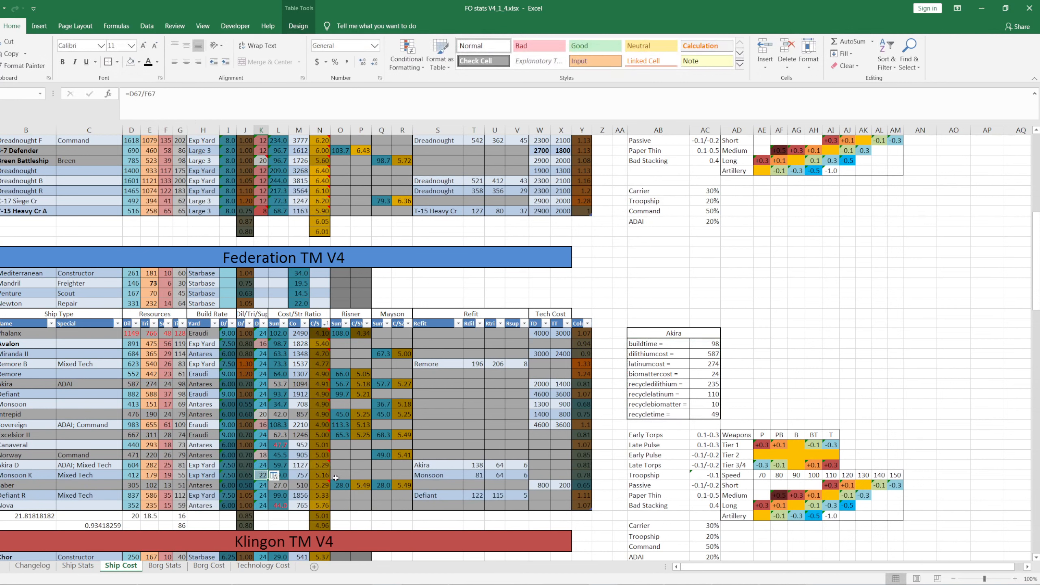
key("Up")
Step: Set the Akira D's dilithium cost in the Federation table to 627
left_click(132, 466)
type("627")
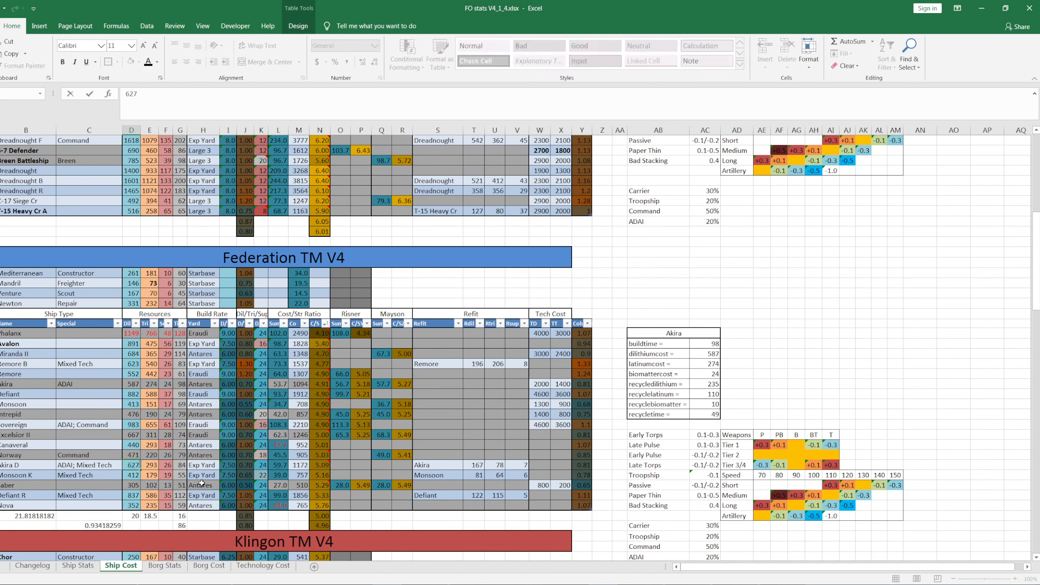
key("Return")
key("Up")
Step: Choose Akira D in the Federation cost lookup block and copy its values from buildtime to recycletime
left_click(674, 334)
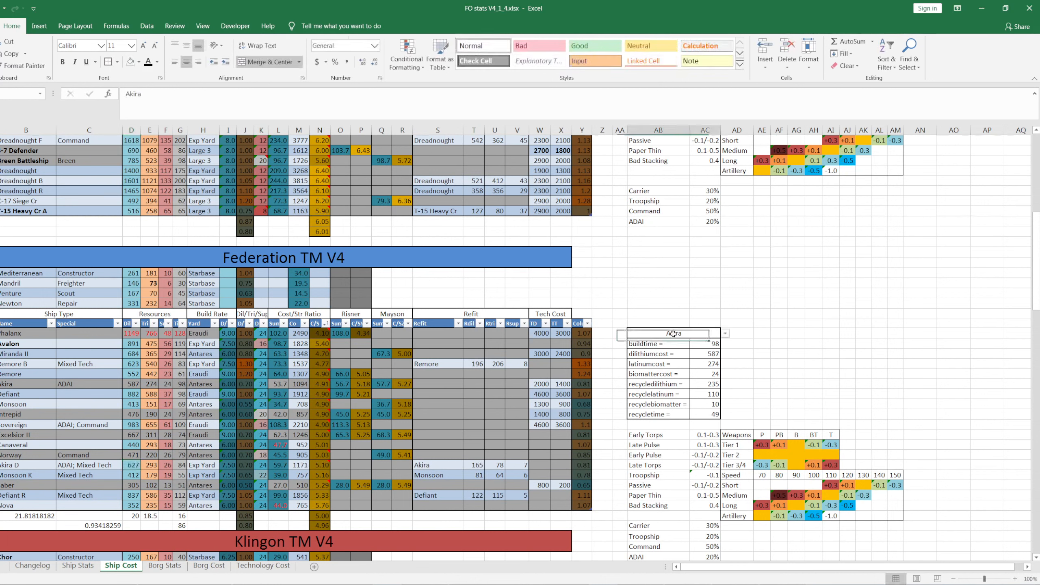
left_click(725, 333)
scroll(726, 364, "down", 3)
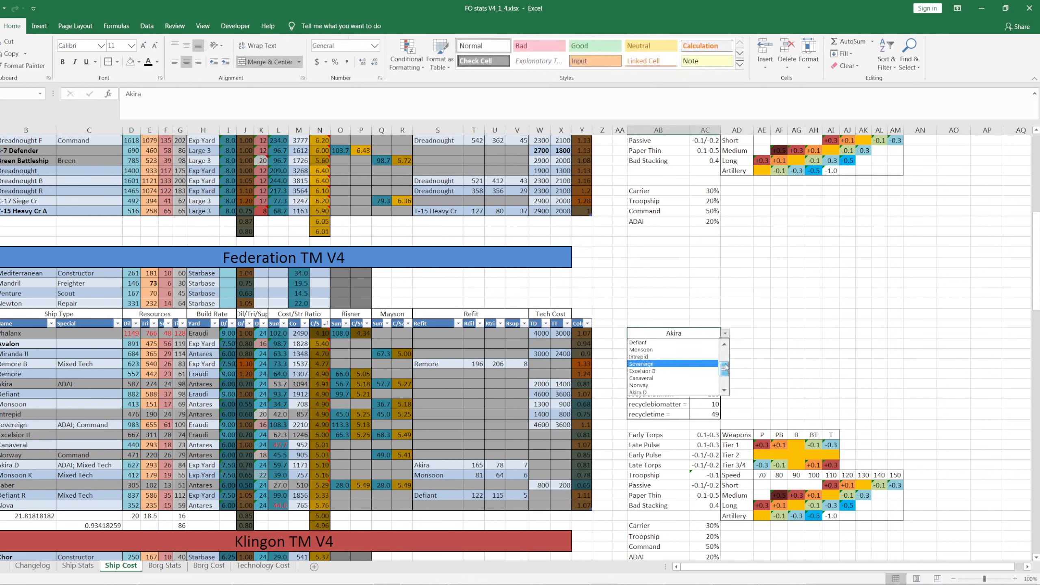
left_click(656, 342)
left_click_drag(657, 344, 713, 414)
key("ctrl+c")
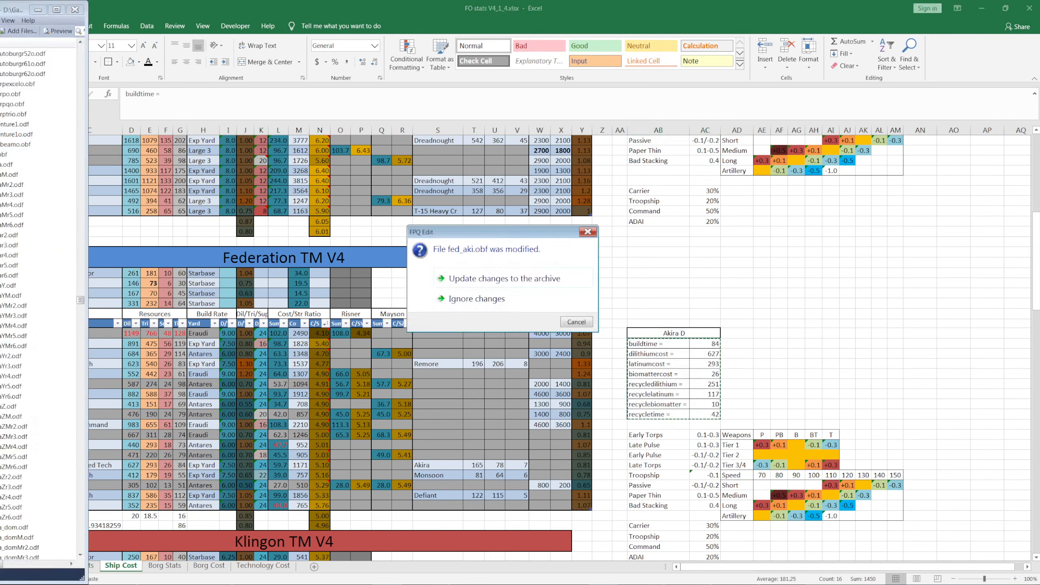
Step: Update the archive with the modified fed_aki.obf and open fed_aki_dom.obf
left_click(501, 276)
scroll(35, 459, "down", 10)
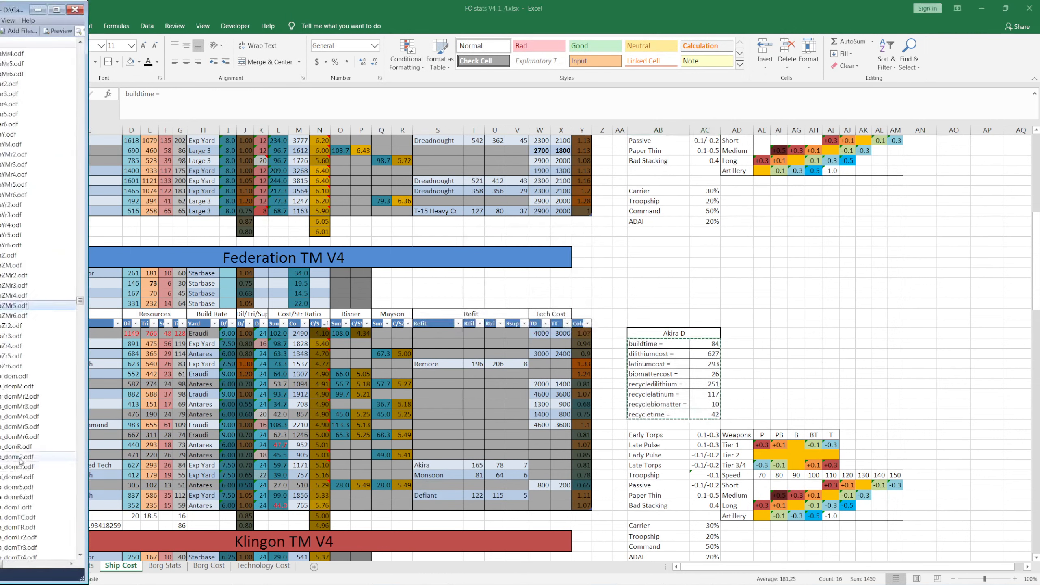
left_click(3, 437)
double_click(3, 437)
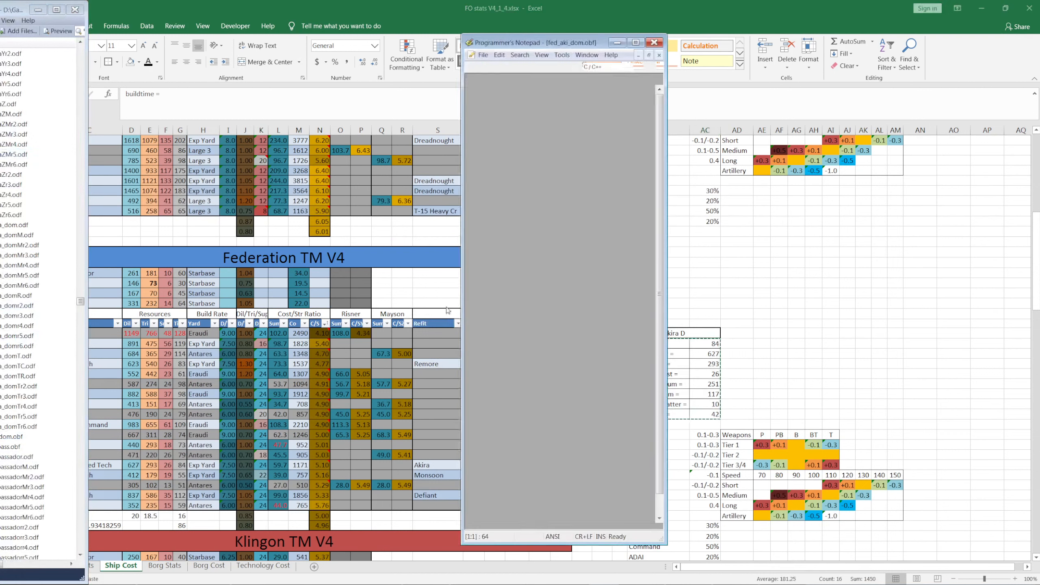
Step: Replace the buildtime to recycletime block in fed_aki_dom.obf with the copied Akira D costs and update the archive
left_click_drag(495, 389, 477, 453)
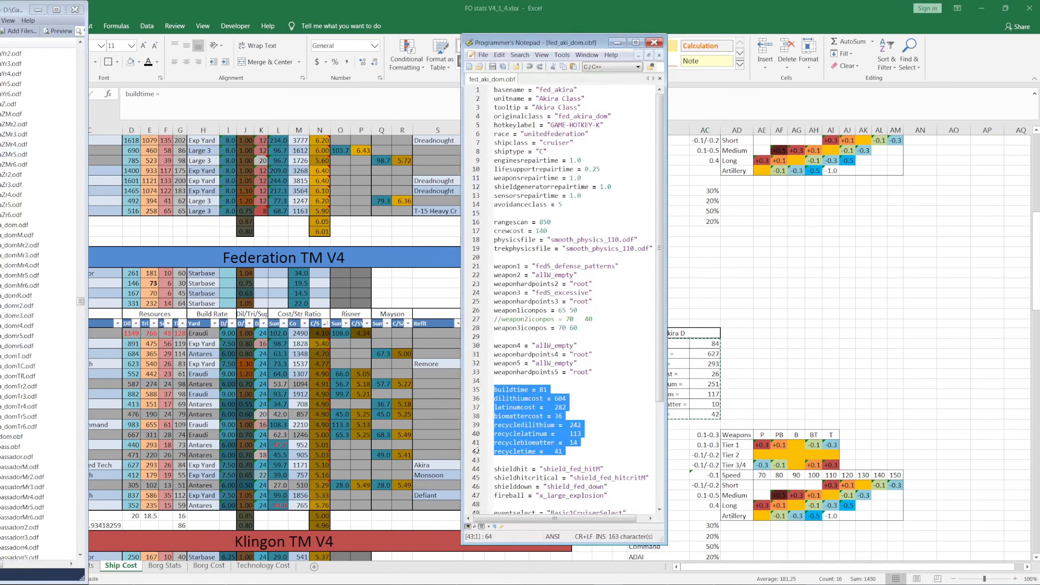
key("ctrl+v")
left_click(654, 42)
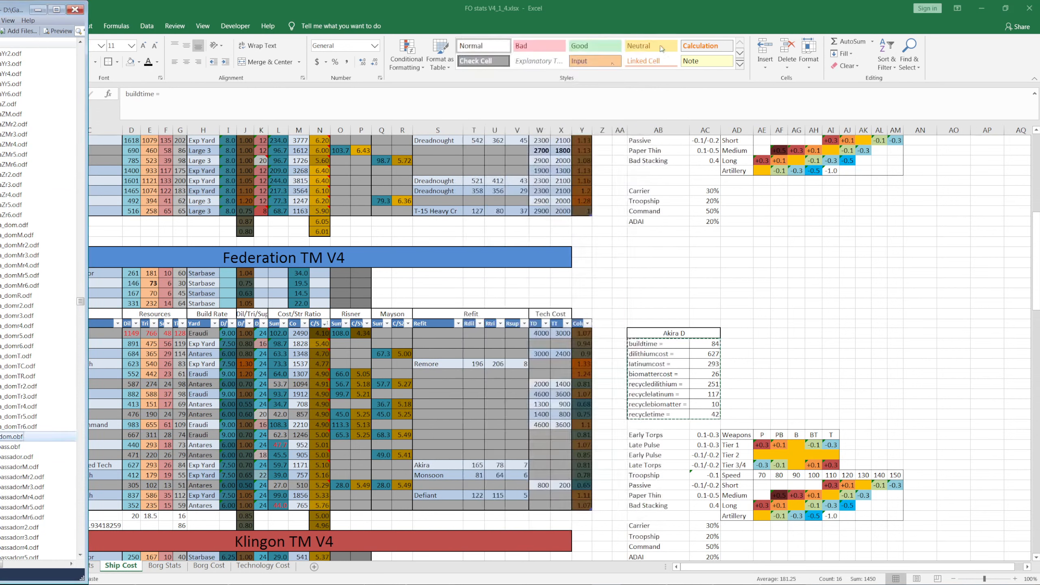
left_click(482, 280)
Step: Open fed_akira_domR.odf from the archive and look up the Akira D's refit costs in the Federation table
double_click(16, 295)
left_click_drag(539, 44, 658, 53)
left_click(474, 472)
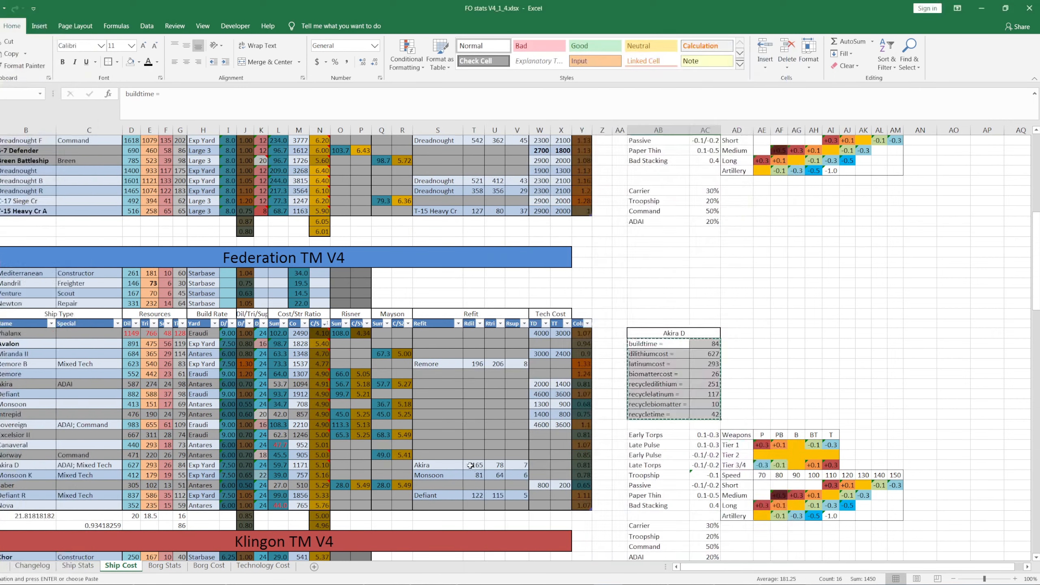
left_click_drag(474, 467, 520, 466)
key("alt+Tab")
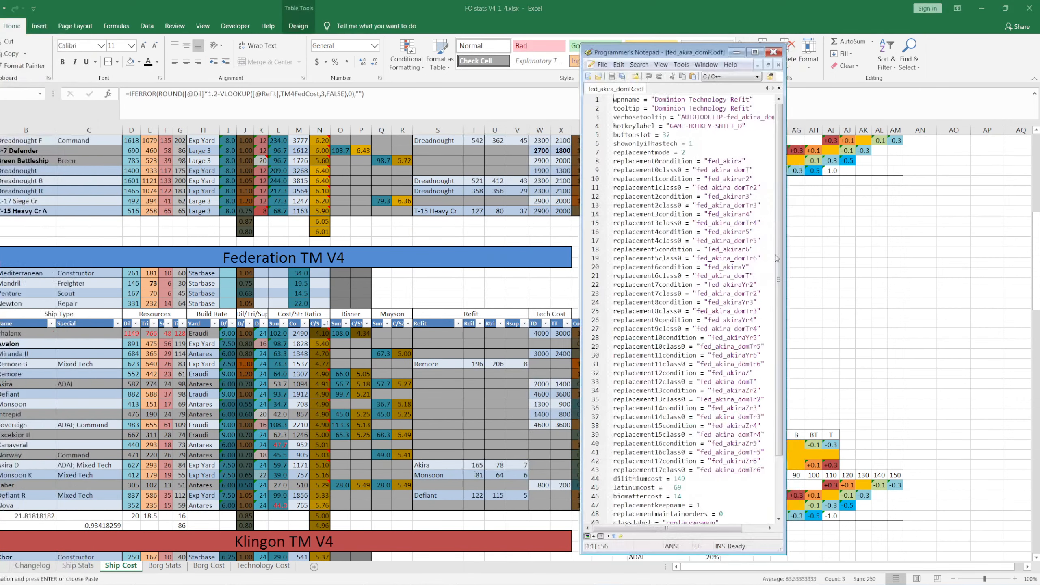
Step: In fed_akira_domR.odf, set dilithiumcost to 165, latinumcost to 78 and biomattercost to 7
double_click(680, 479)
type("165")
double_click(681, 488)
type("78")
left_click_drag(678, 497, 684, 497)
double_click(678, 498)
type("7")
Step: Save and close fed_akira_domR.odf, then update its changes to the archive
left_click(612, 77)
left_click(774, 52)
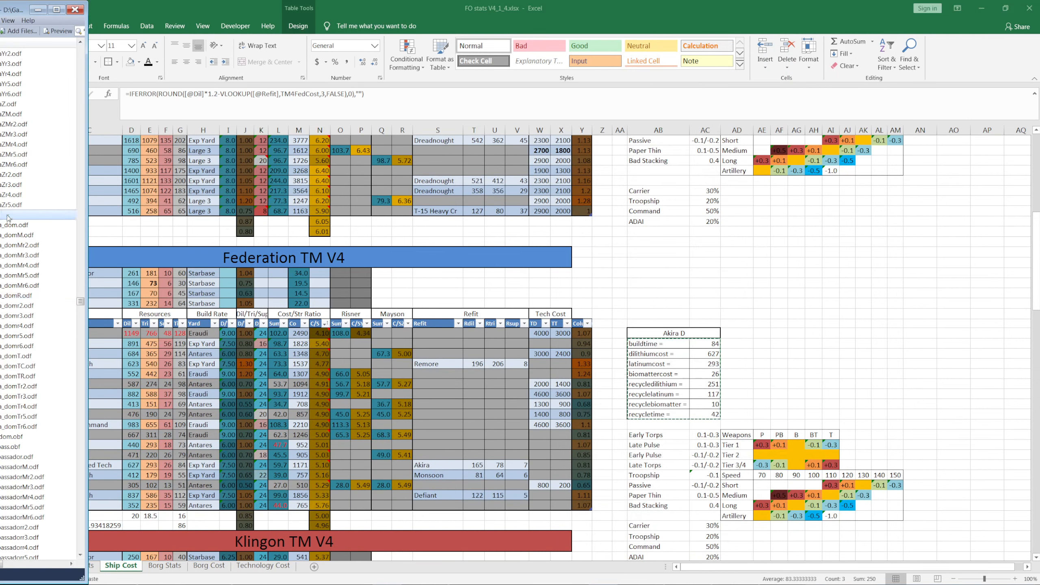
left_click(471, 279)
left_click(447, 283)
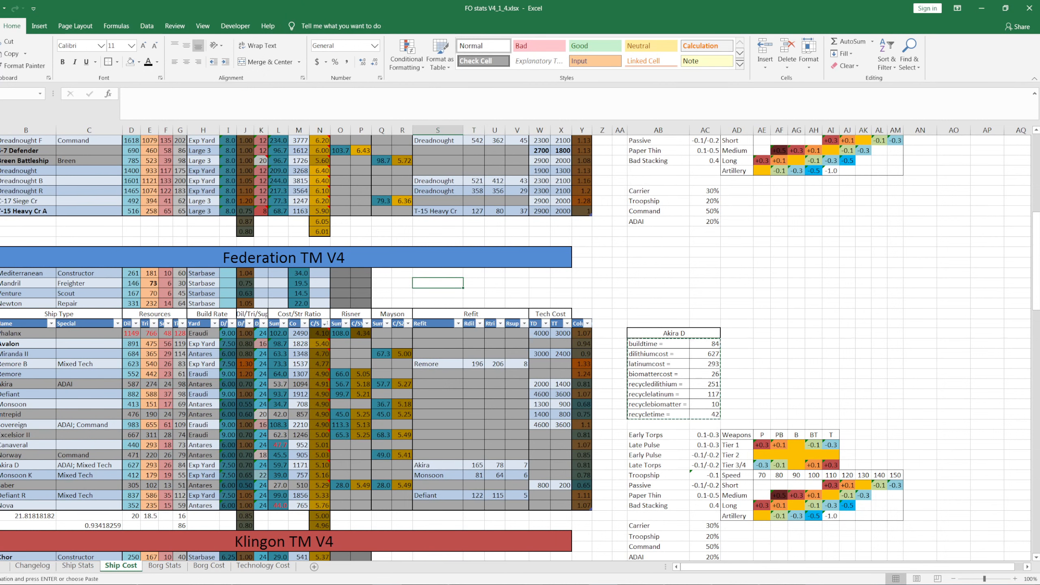
Step: In the D:\temp folder, permanently delete all generated files from all_refitpod.obf through triggerW_tritanium.odf
key("alt+Tab")
left_click(476, 185)
left_click_drag(730, 64, 730, 529)
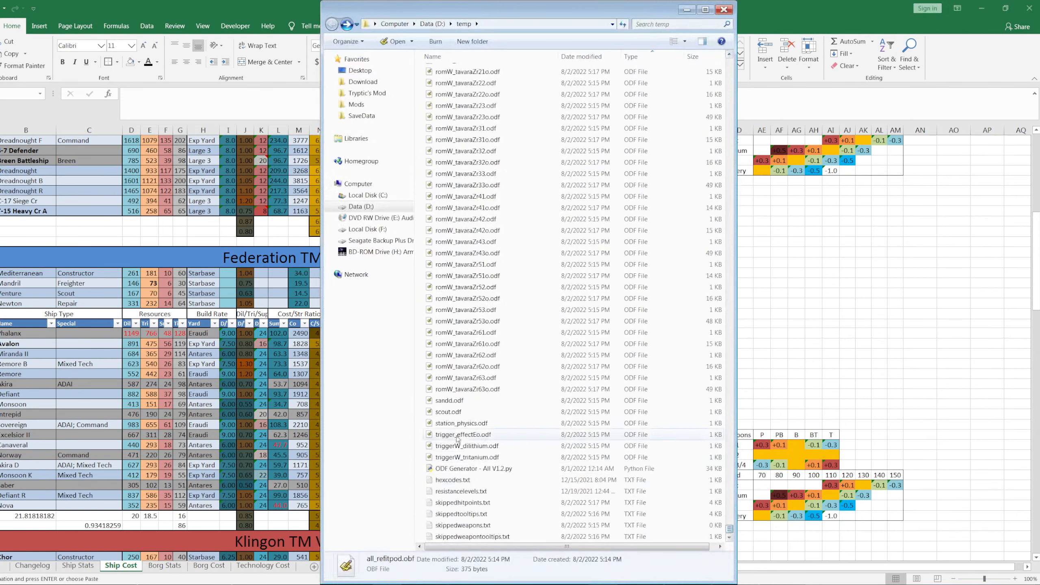
left_click(467, 457, "shift")
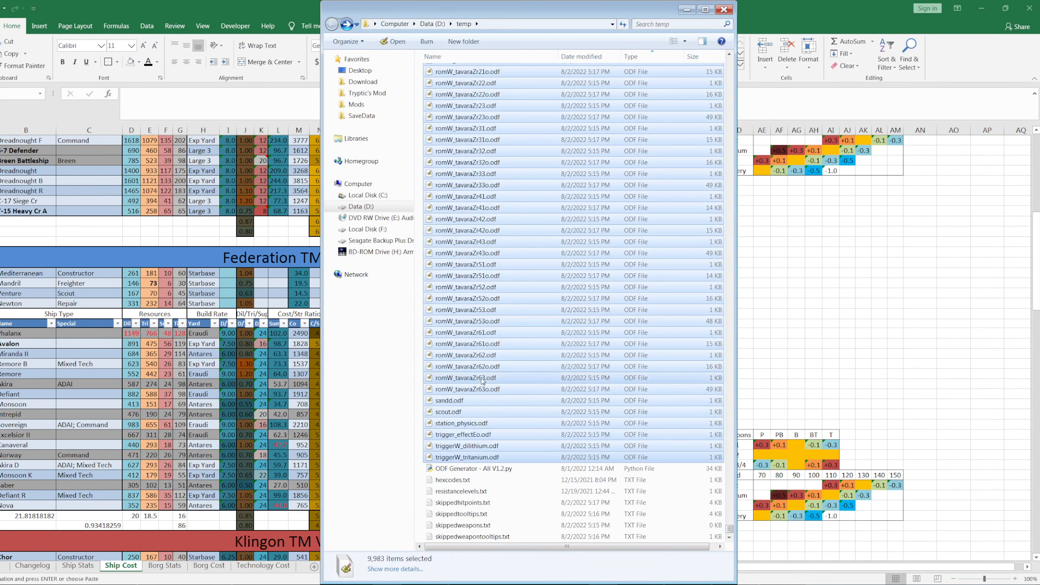
key("shift+Delete")
key("Return")
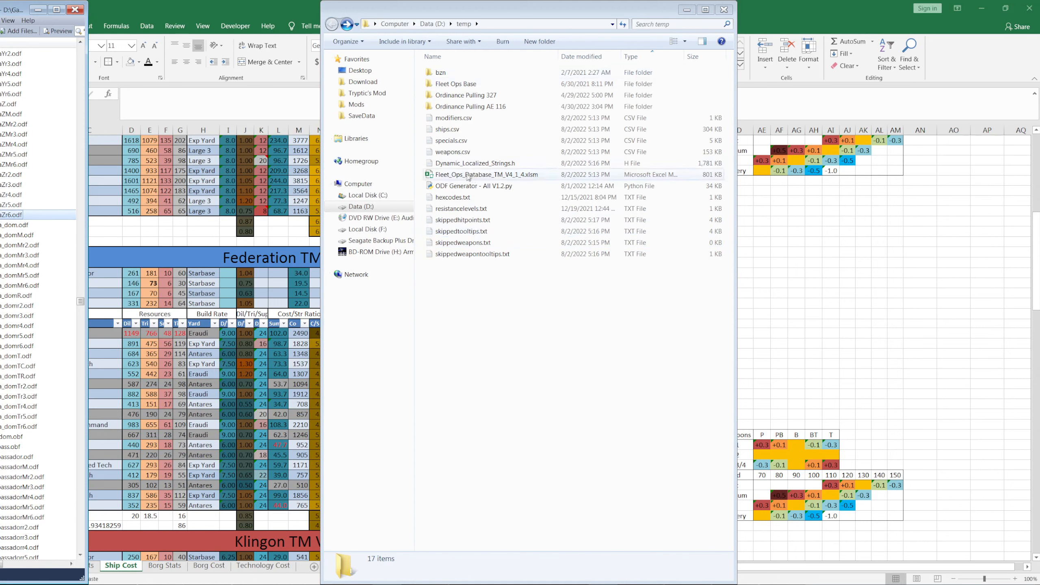
Step: Review the Akira D tooltips in Dynamic_Localized_Strings.h and briefly open fed_aki_dom.obf from the archive
left_click(586, 584)
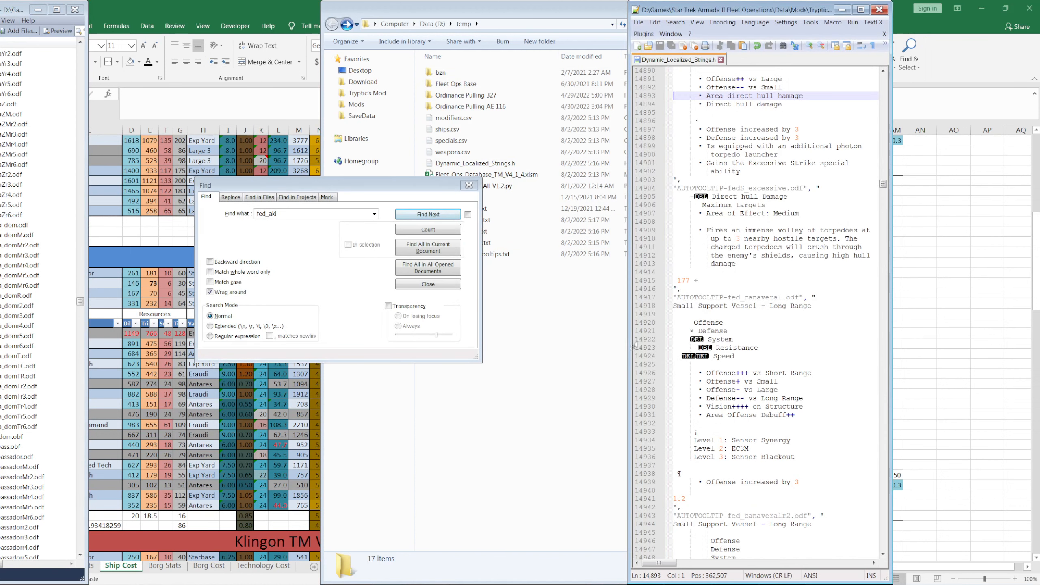
left_click(413, 287)
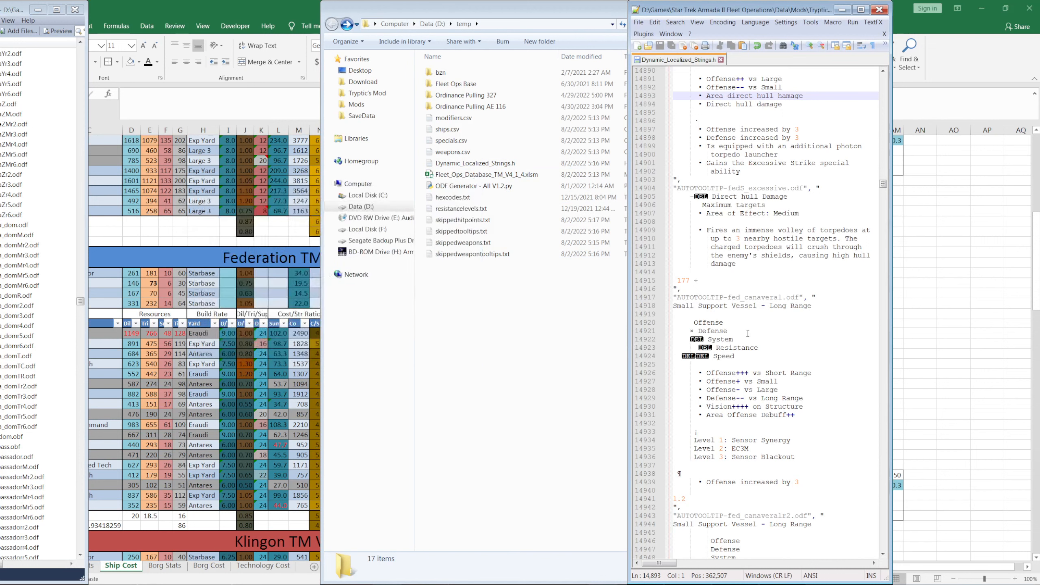
scroll(748, 333, "up", 1)
scroll(764, 272, "up", 4)
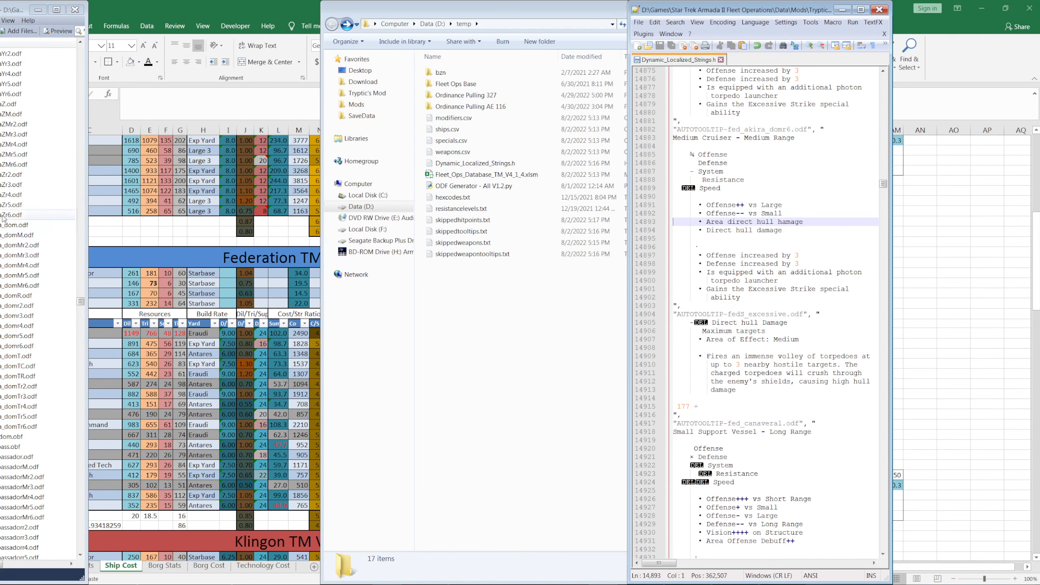
double_click(20, 437)
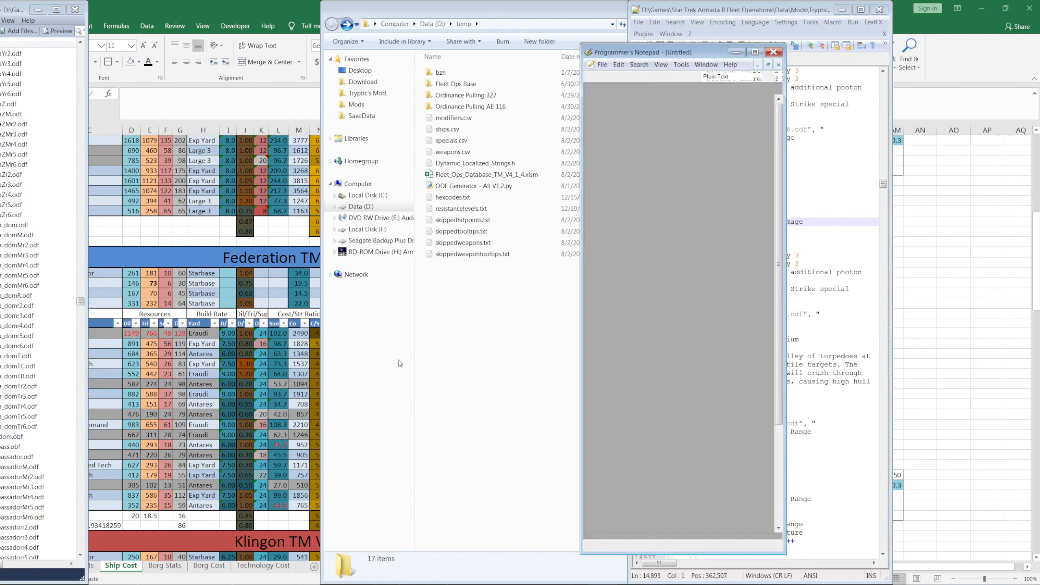
left_click(774, 52)
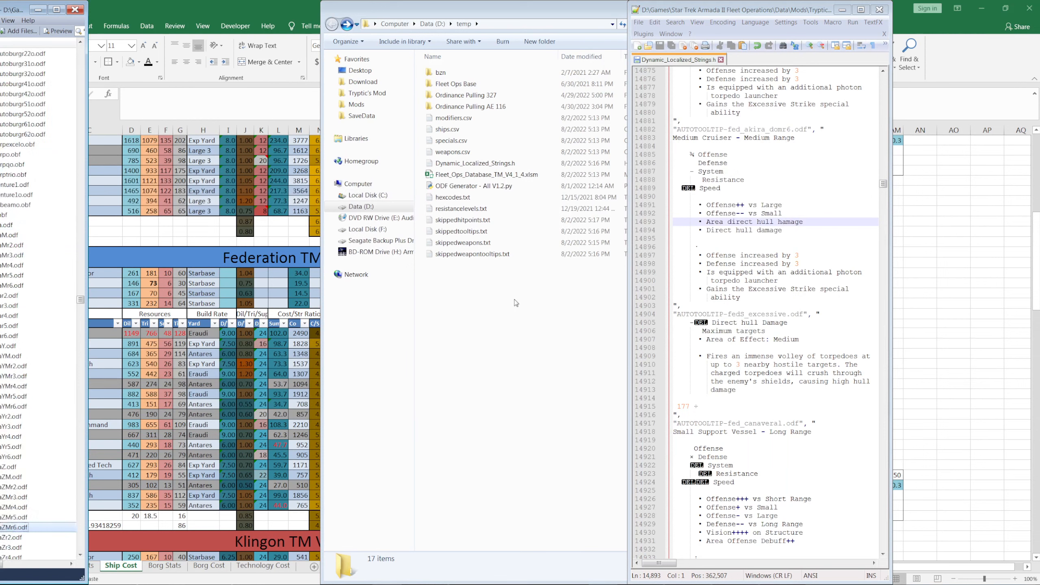
Step: Examine the base and rank stats of the Akira and its variants on the workbook's Ship Stats sheet
left_click(229, 258)
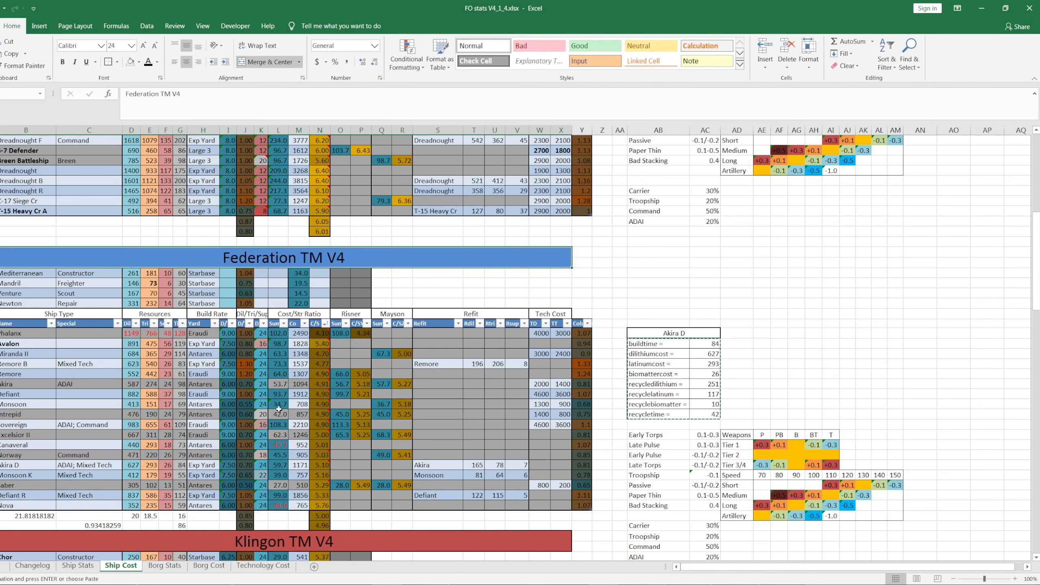
left_click(278, 384)
left_click(80, 566)
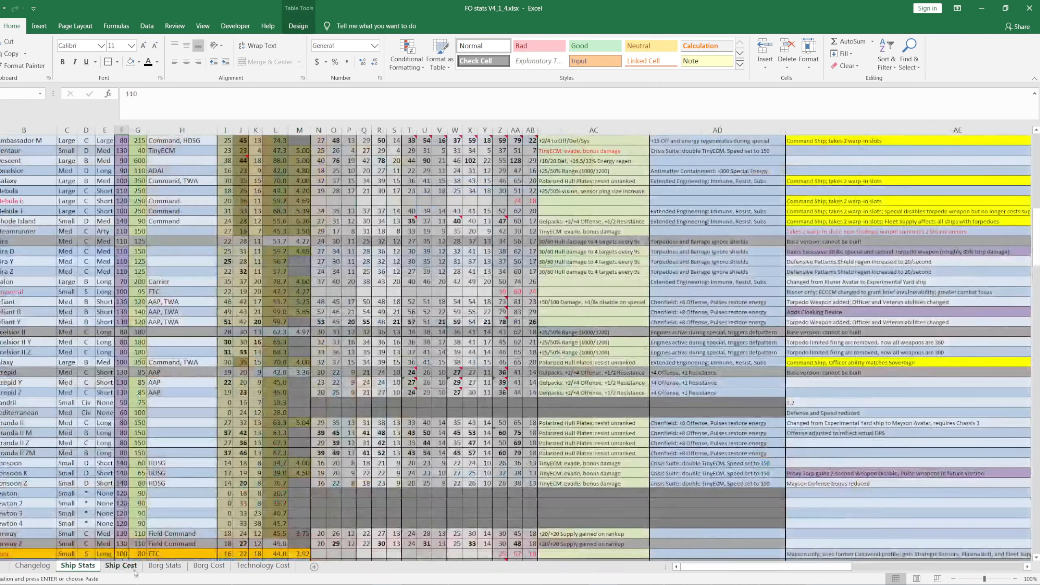
scroll(358, 379, "up", 3)
scroll(327, 388, "down", 1)
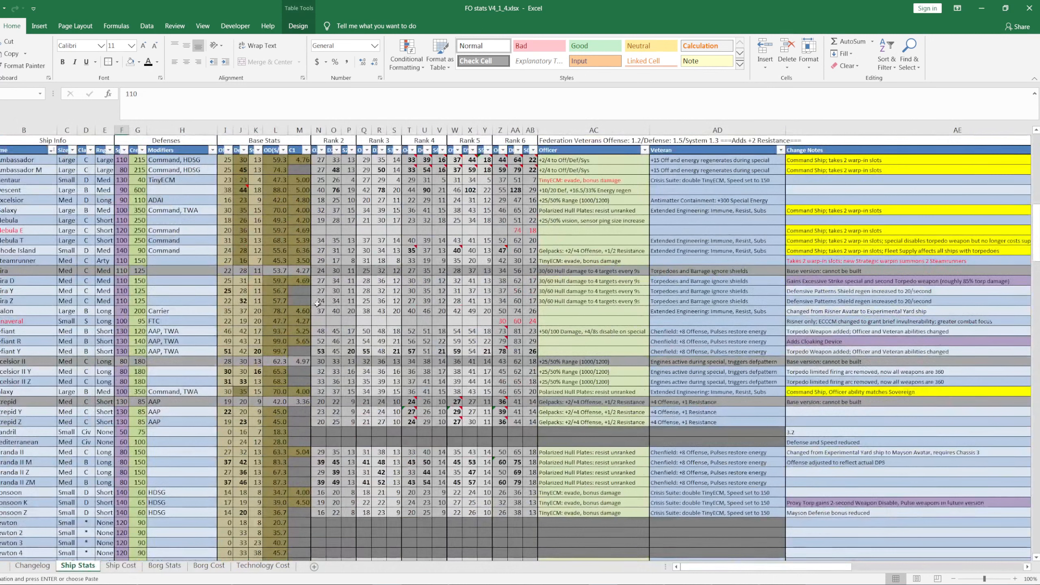
left_click_drag(226, 270, 530, 271)
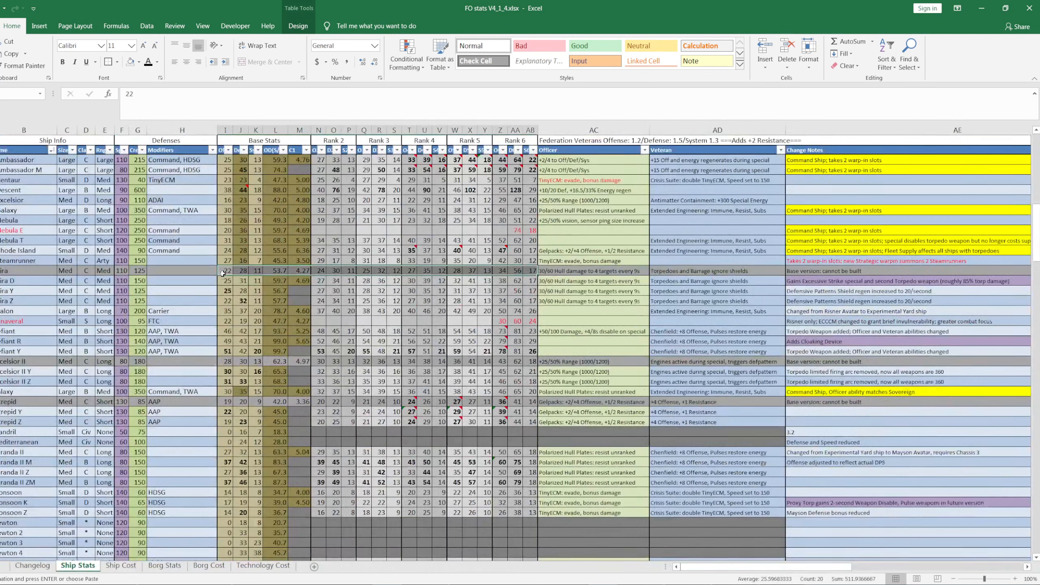
left_click_drag(226, 272, 255, 271)
left_click(306, 269)
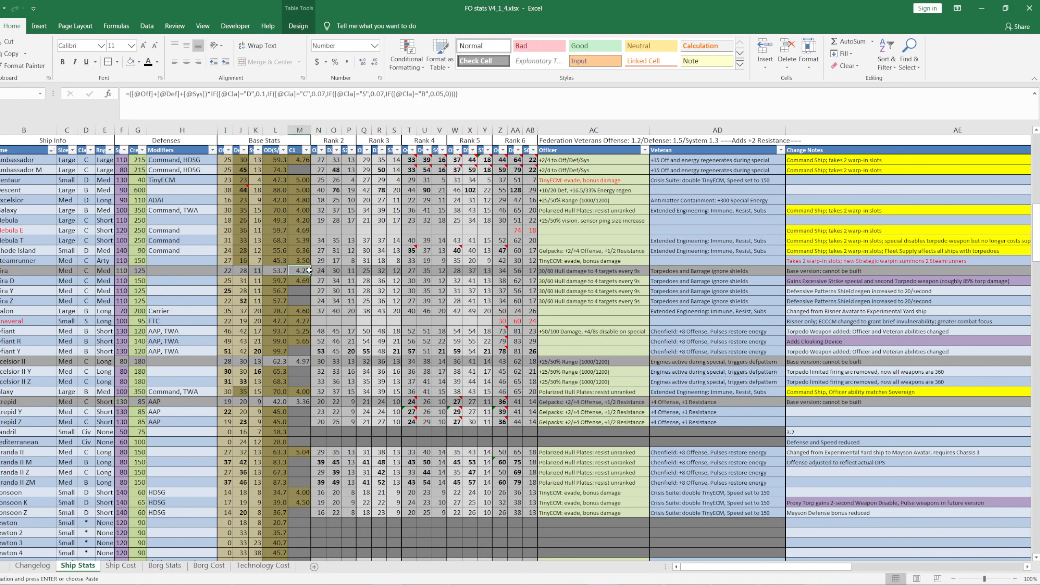
left_click_drag(323, 272, 532, 289)
left_click(22, 296)
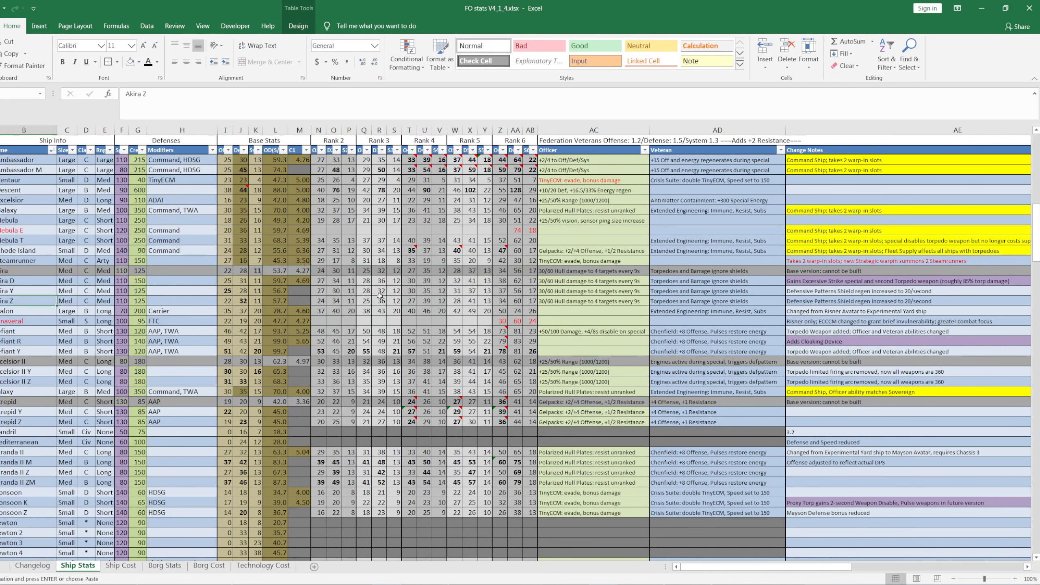
left_click(335, 301)
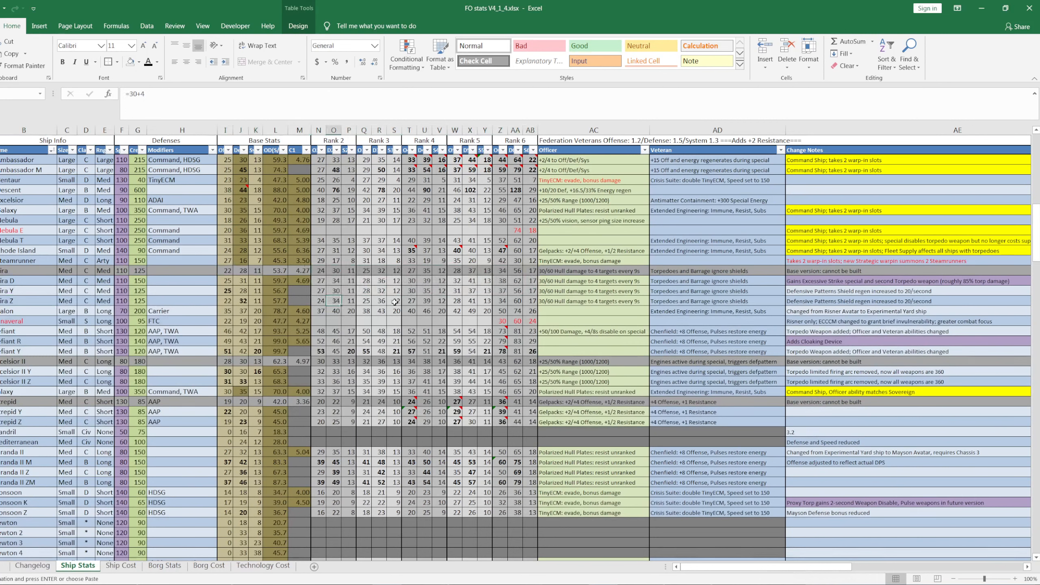
Step: Bold the Akira Y's offense values and the Akira Z's defense values for ranks 2 through 6
left_click(373, 300, "ctrl")
left_click(320, 291, "ctrl")
left_click(365, 291, "ctrl")
left_click(410, 290, "ctrl")
left_click(426, 301, "ctrl")
left_click(456, 291, "ctrl")
left_click(471, 300, "ctrl")
left_click(502, 291, "ctrl")
left_click(515, 300, "ctrl")
key("ctrl+b")
left_click(428, 272)
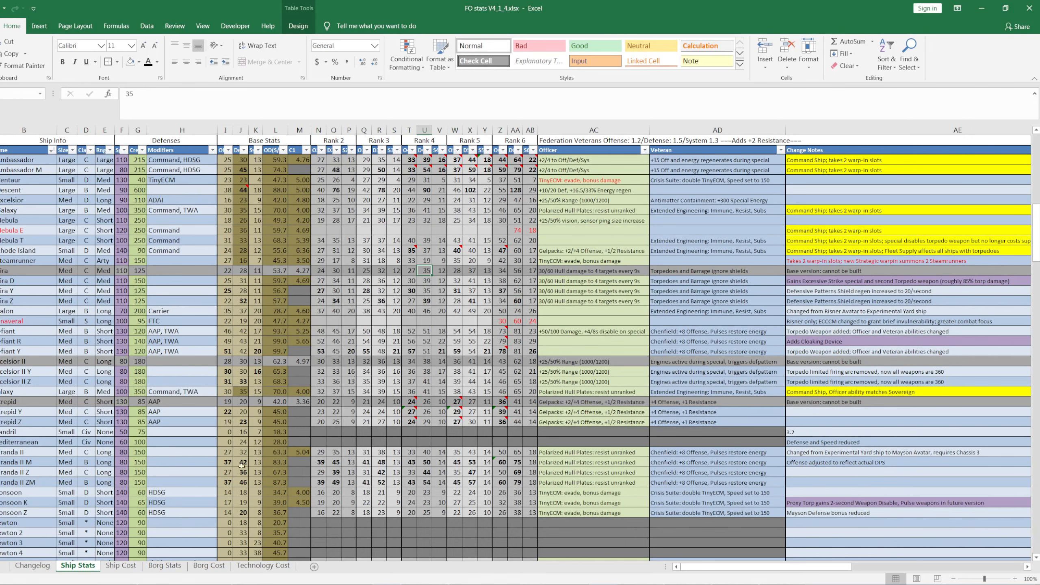
Step: Review the ship entries on the Weapons sheet of Fleet_Ops_Database_TM_V4_1_4.xlsm, return to its Ships sheet, and bring up the archive window
left_click(606, 584)
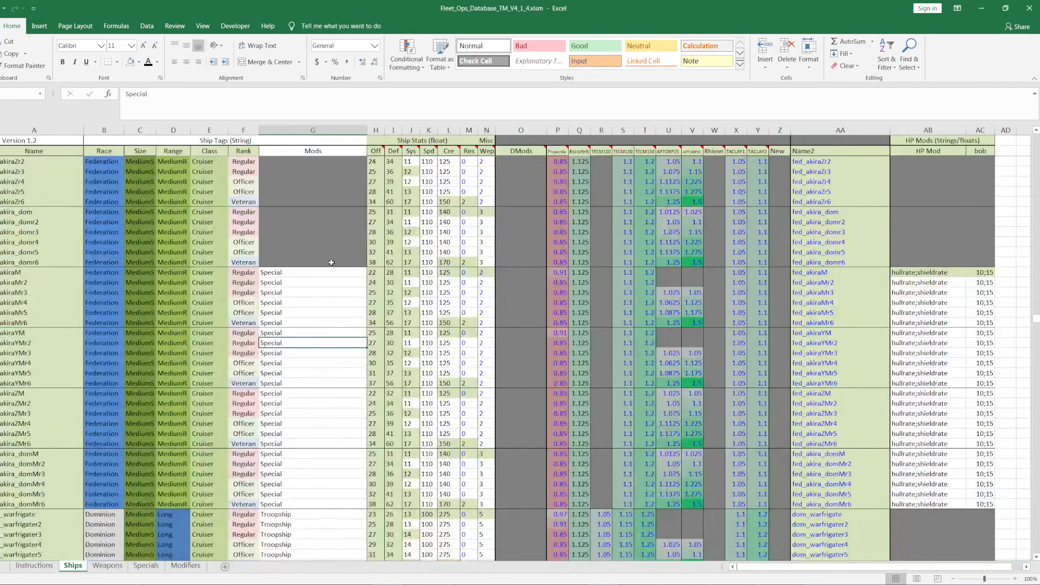
left_click(108, 566)
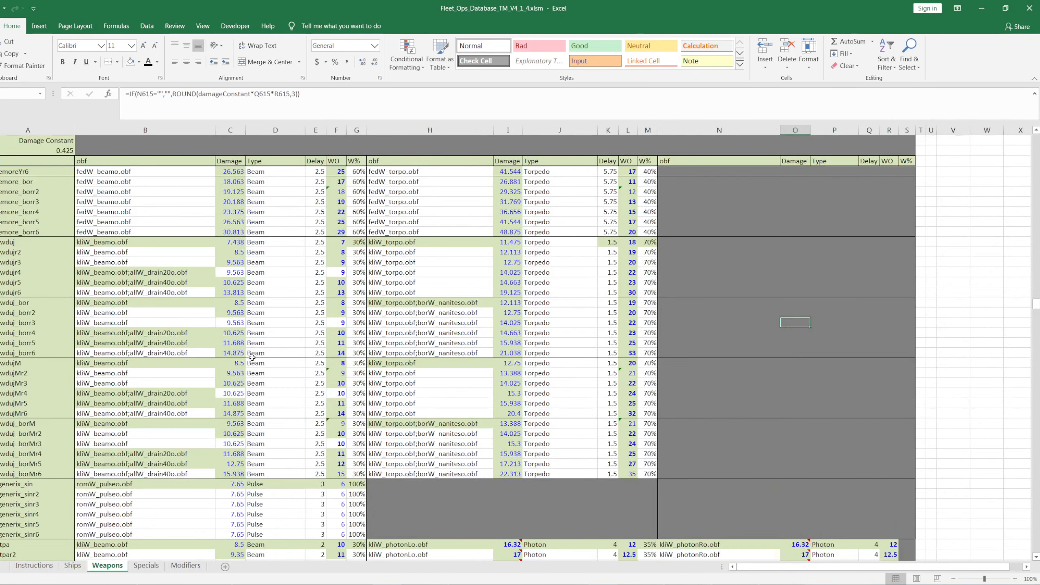
scroll(349, 328, "down", 4)
scroll(342, 336, "up", 5)
scroll(341, 341, "down", 10)
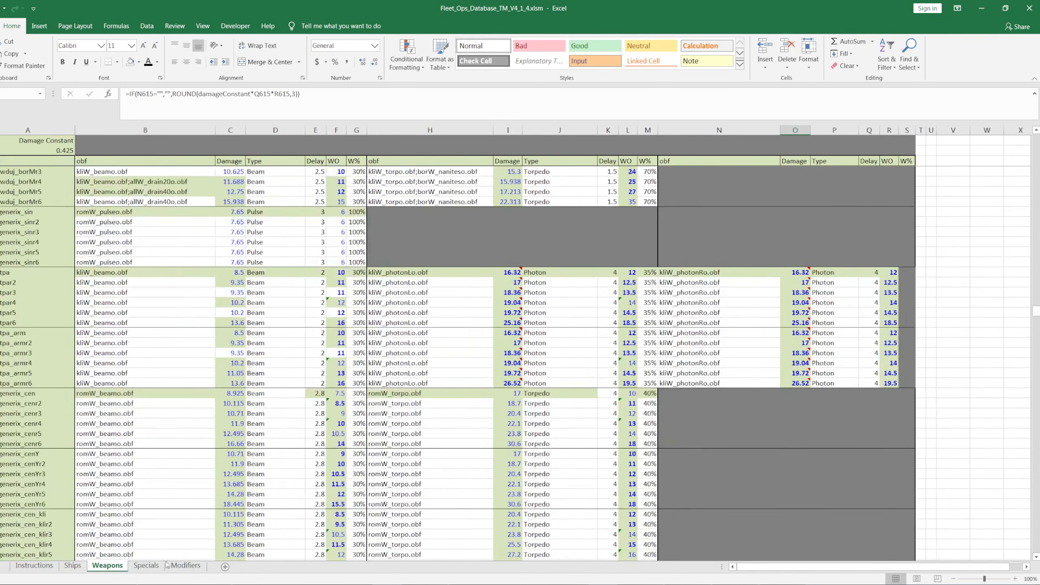
left_click(71, 567)
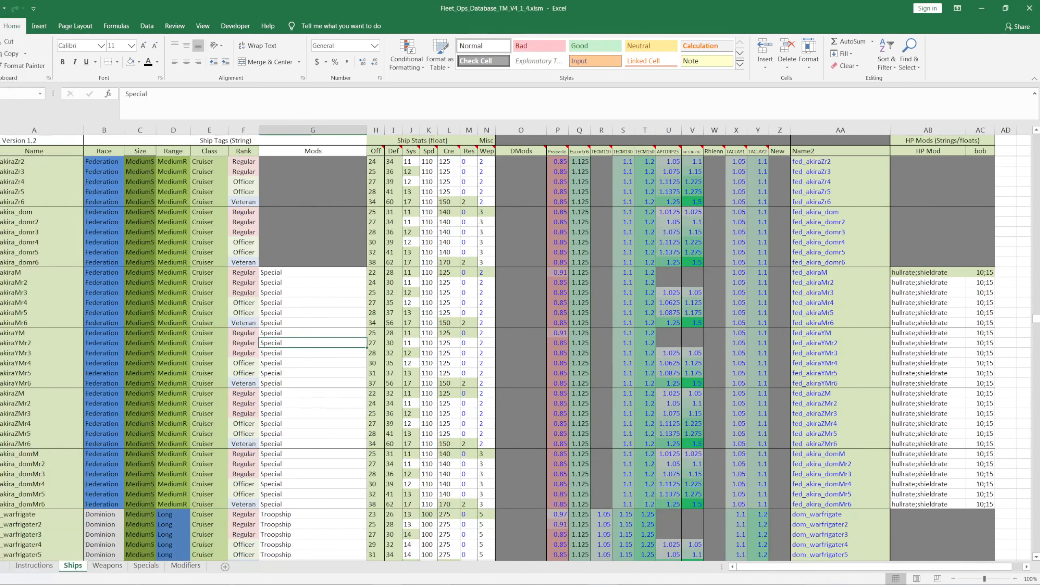
left_click(155, 584)
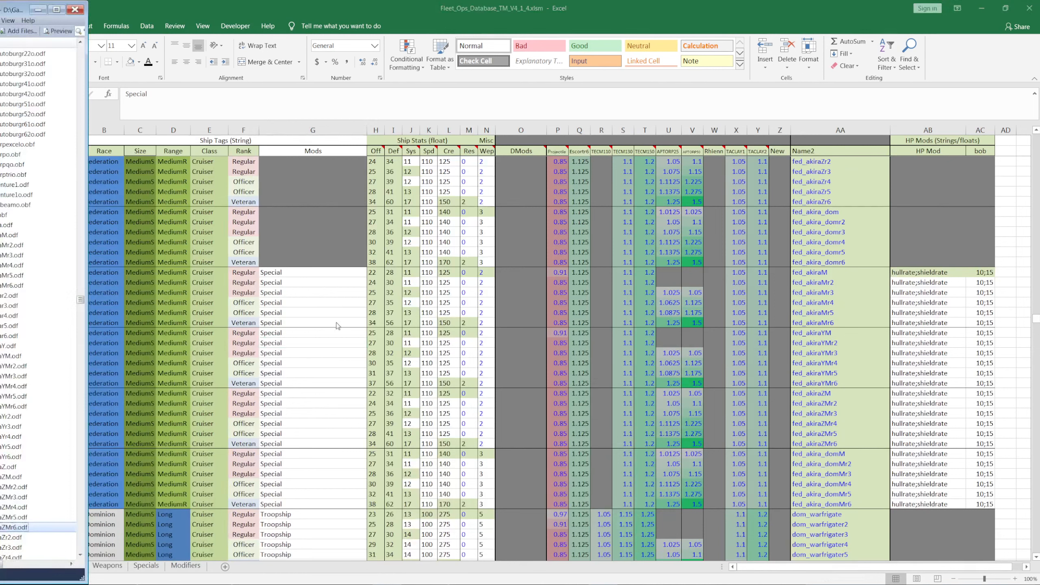